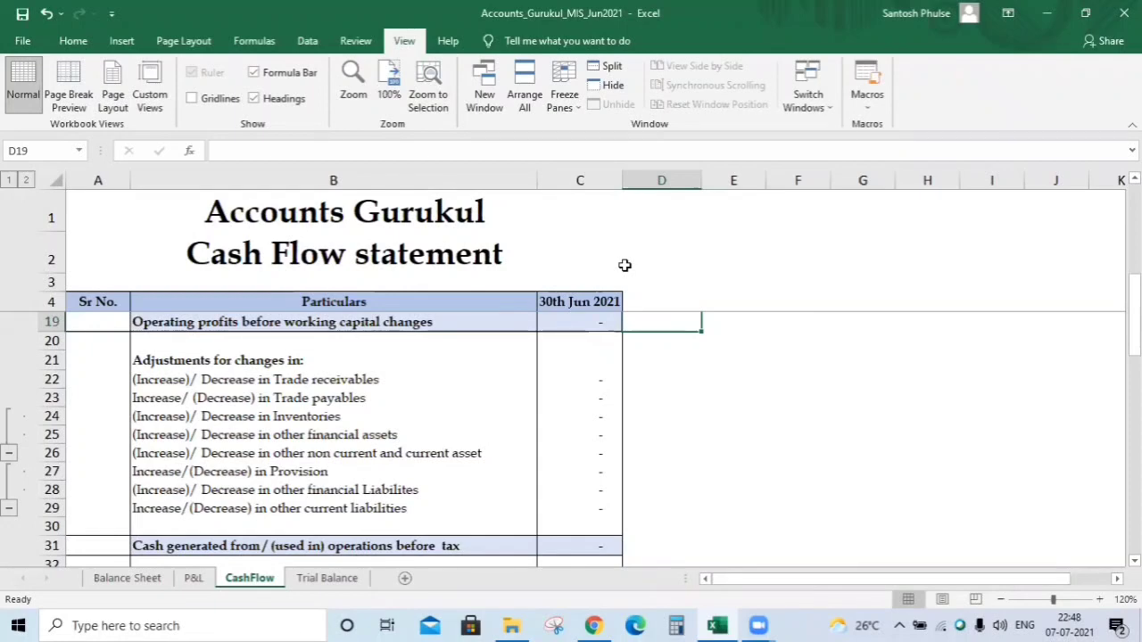
# Review the cash flow statement's title, column headings and the operating activities section heading
pyautogui.click(346, 254)
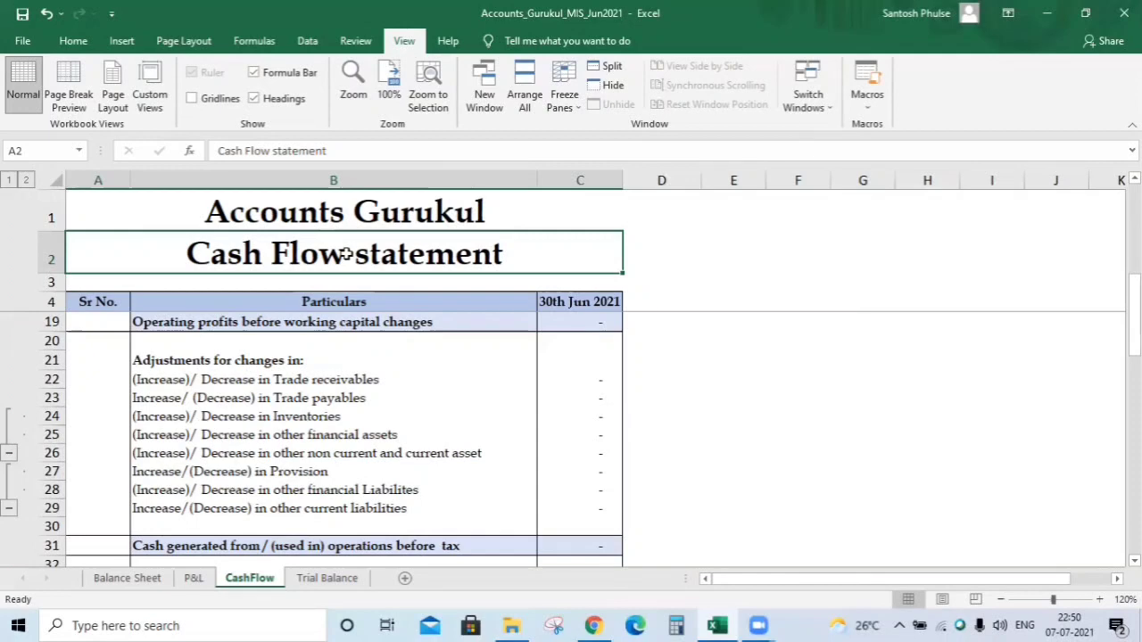
pyautogui.press('Down')
pyautogui.press('Down')
pyautogui.press('Down')
pyautogui.press('Down')
pyautogui.press('Down')
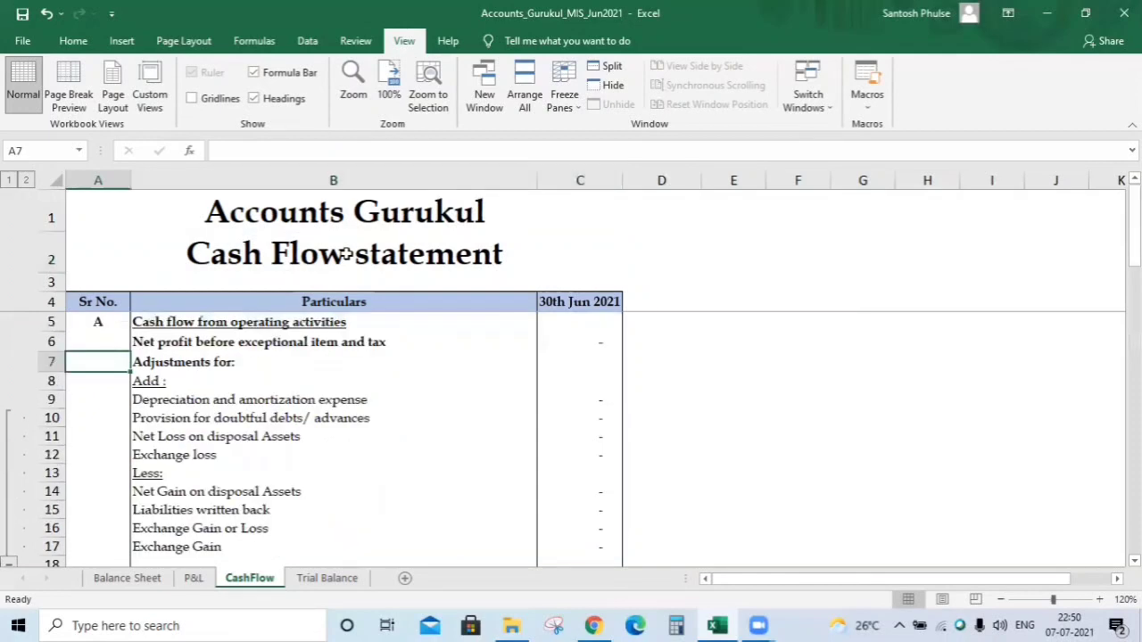
pyautogui.press('Right')
pyautogui.press('Up')
pyautogui.press('Up')
pyautogui.press('Up')
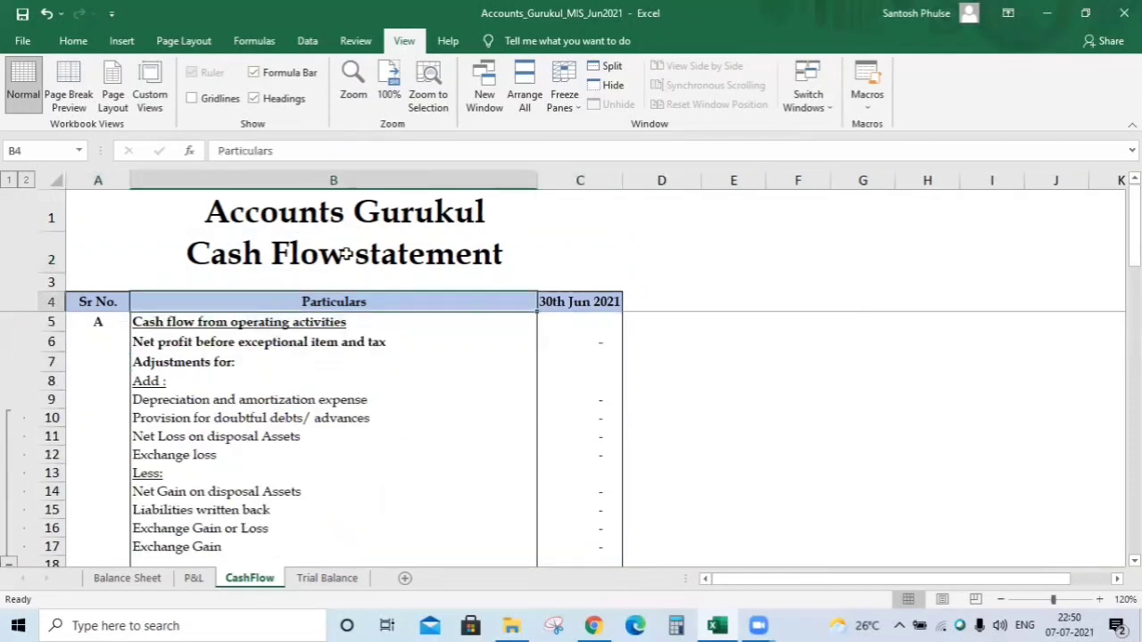
pyautogui.press('Down')
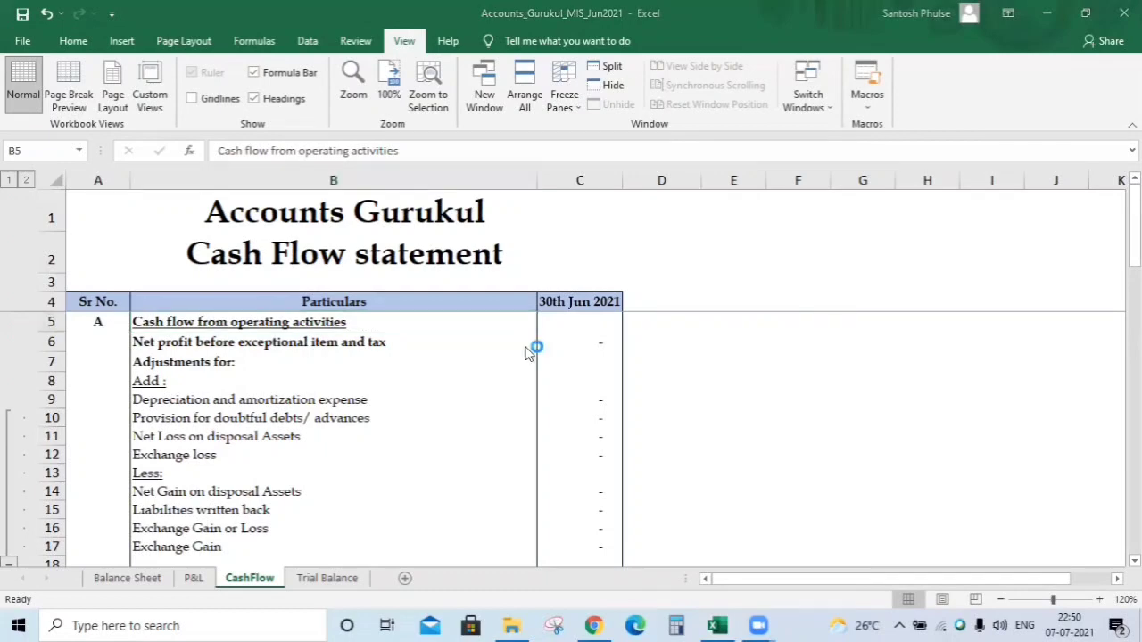
# Link net profit before exceptional item and tax in C6 to the period-to-date EBITDA with ='P&L'!C26
pyautogui.click(345, 332)
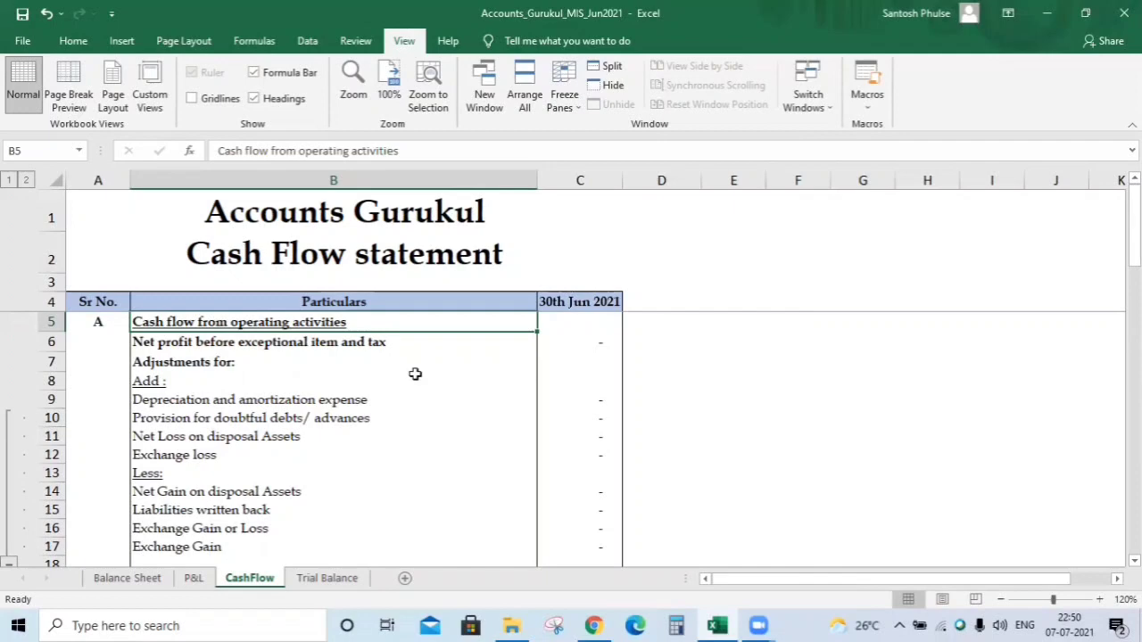
pyautogui.press('Down')
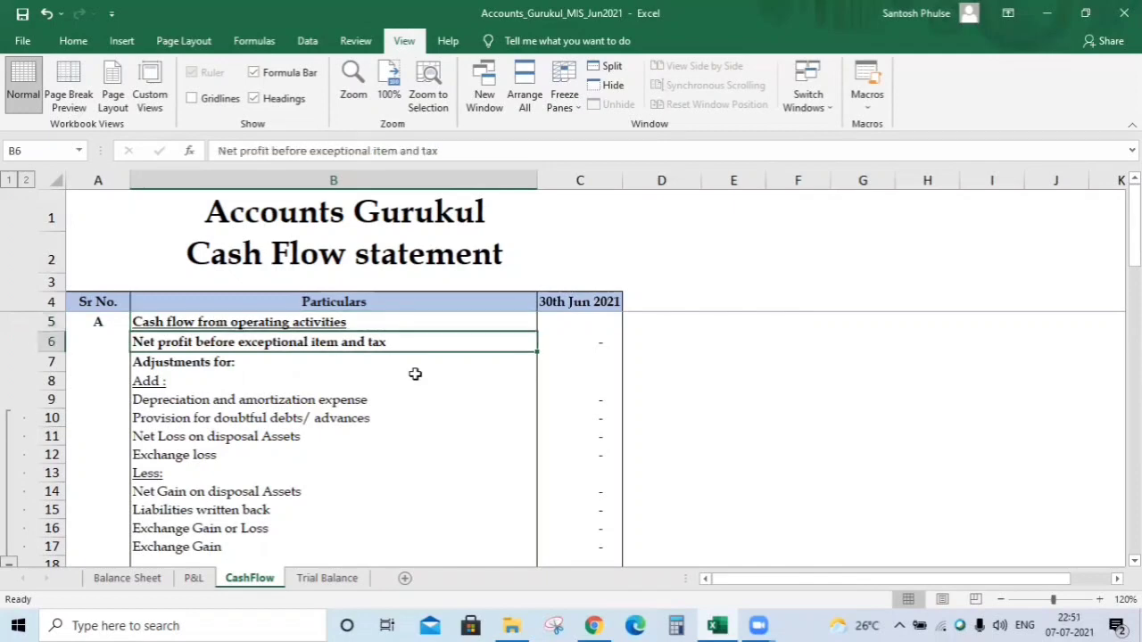
pyautogui.press('Right')
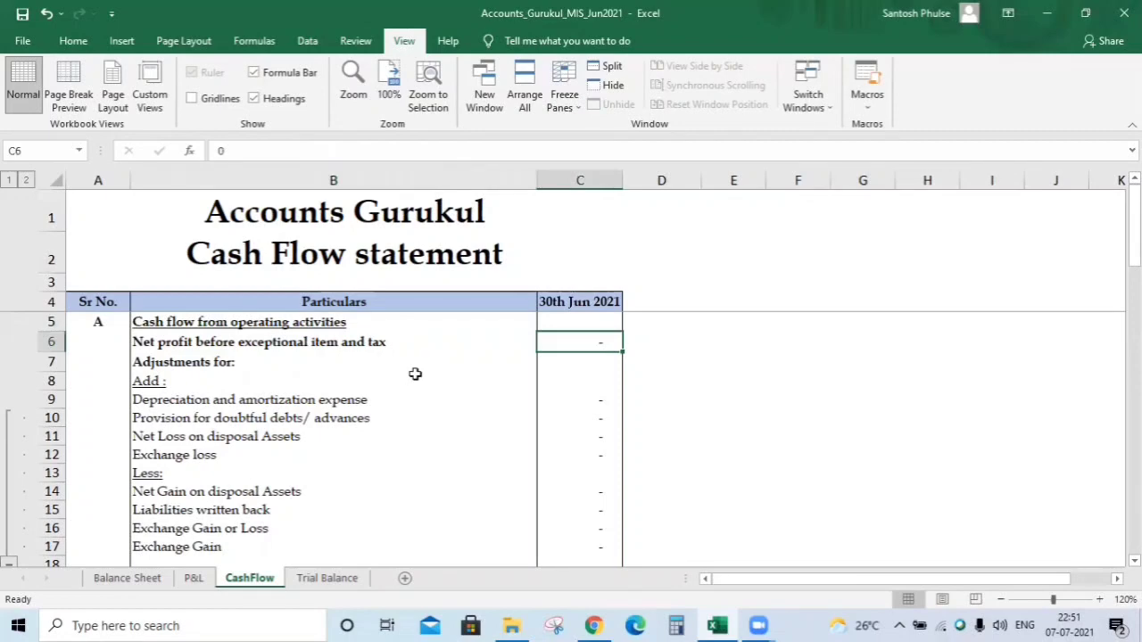
pyautogui.press('Left')
pyautogui.press('Right')
pyautogui.write('=')
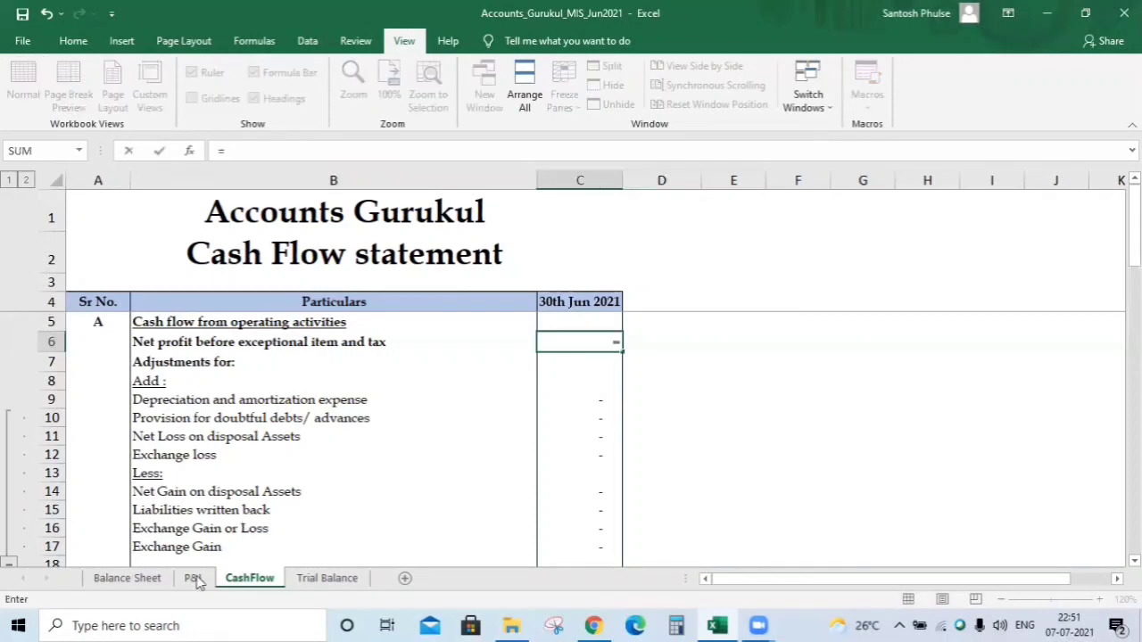
pyautogui.click(196, 579)
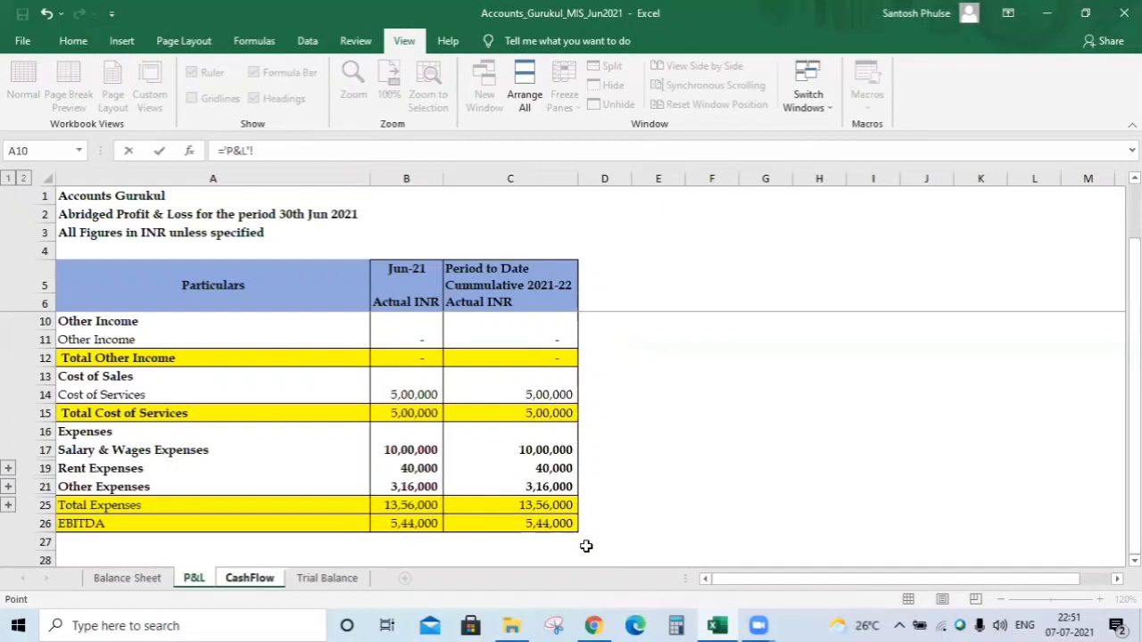
pyautogui.press('Return')
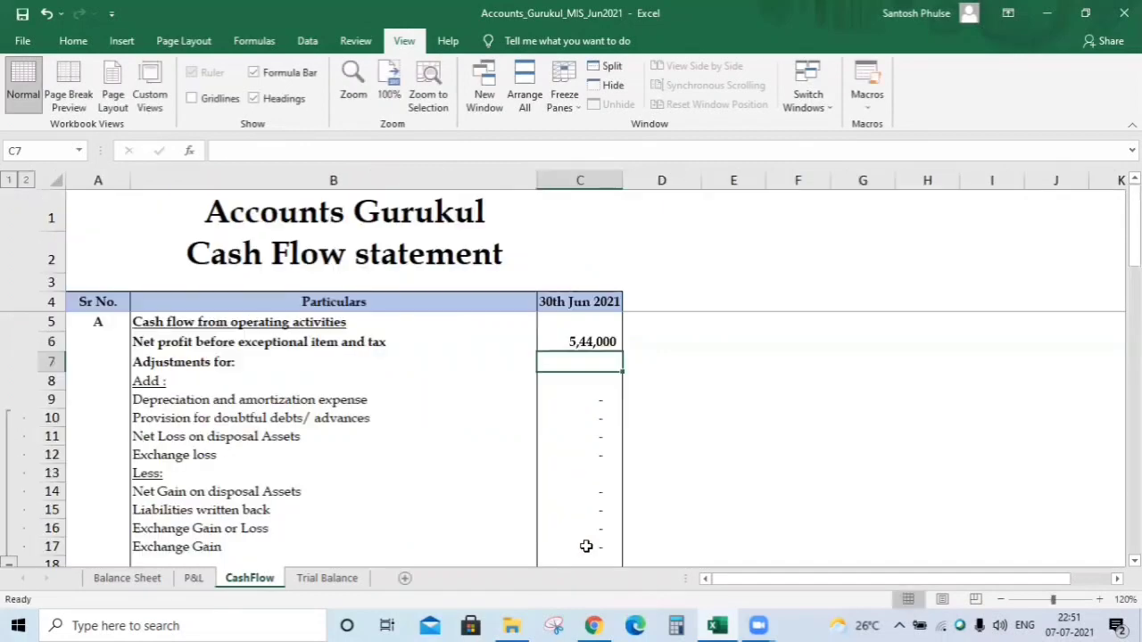
pyautogui.press('Up')
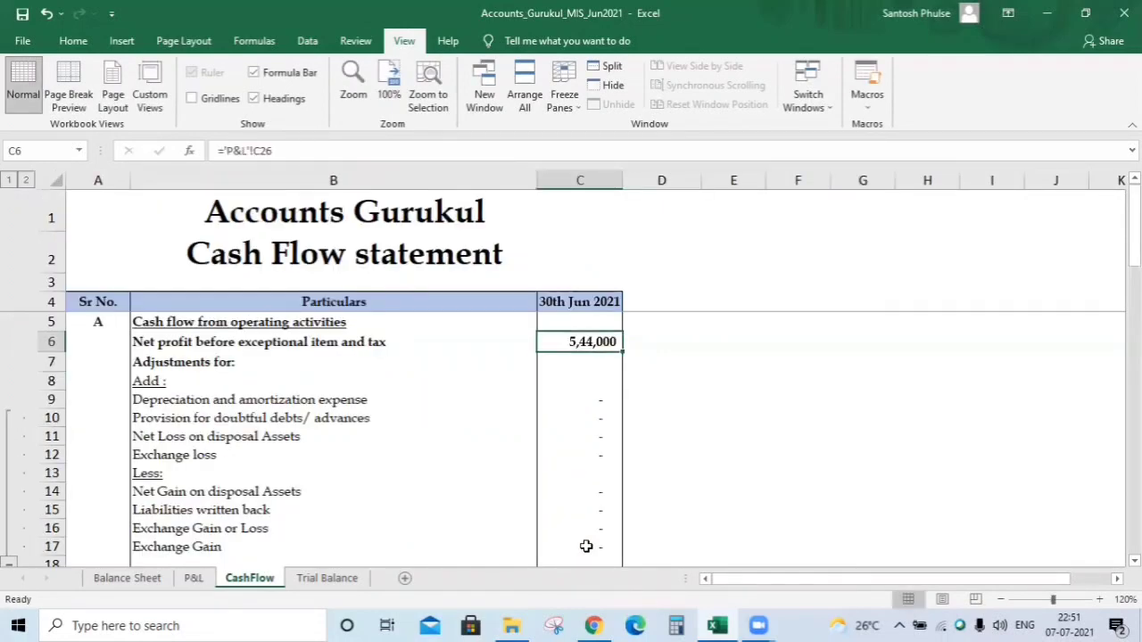
# Check the P&L sheet for any depreciation and amortization expense to add back in the cash flow statement
pyautogui.press('Left')
pyautogui.press('Down')
pyautogui.press('Down')
pyautogui.press('Down')
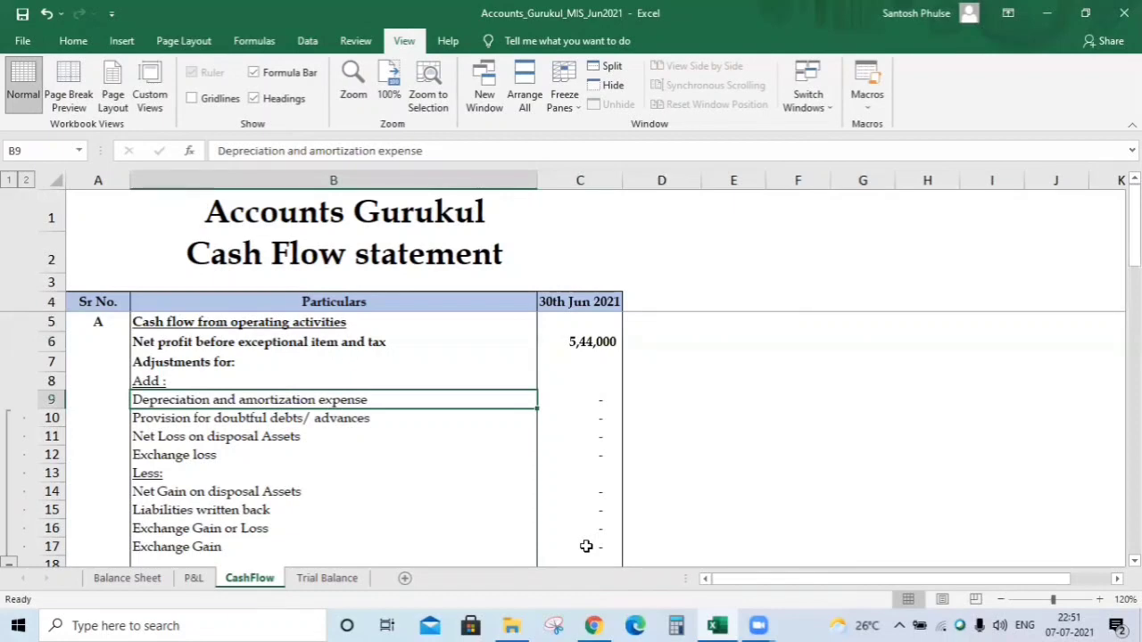
pyautogui.press('Right')
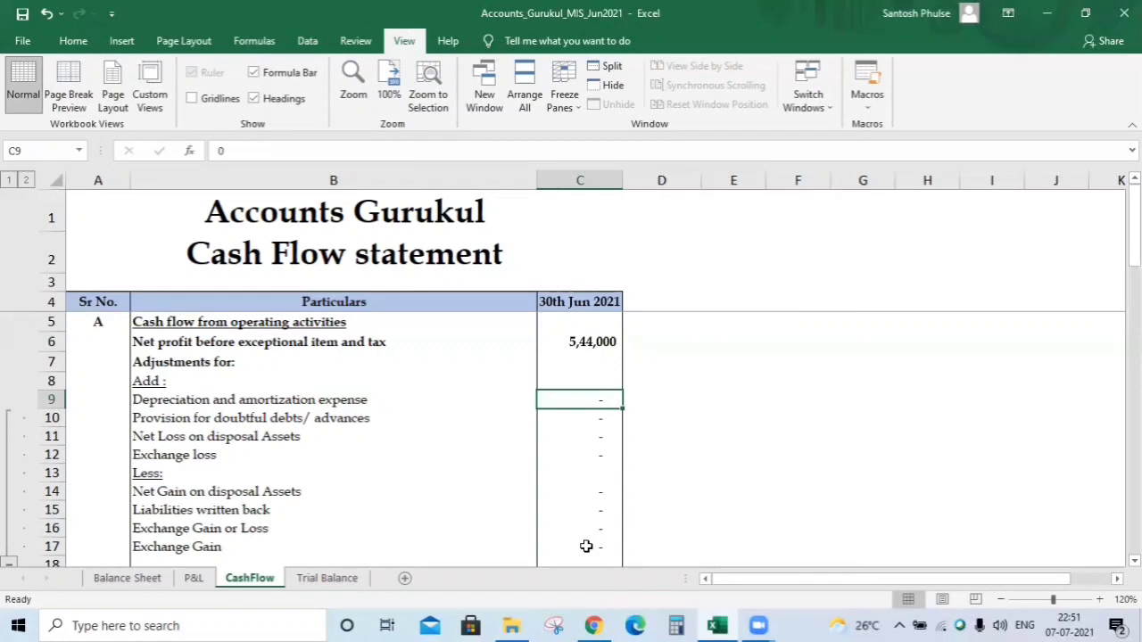
pyautogui.click(194, 580)
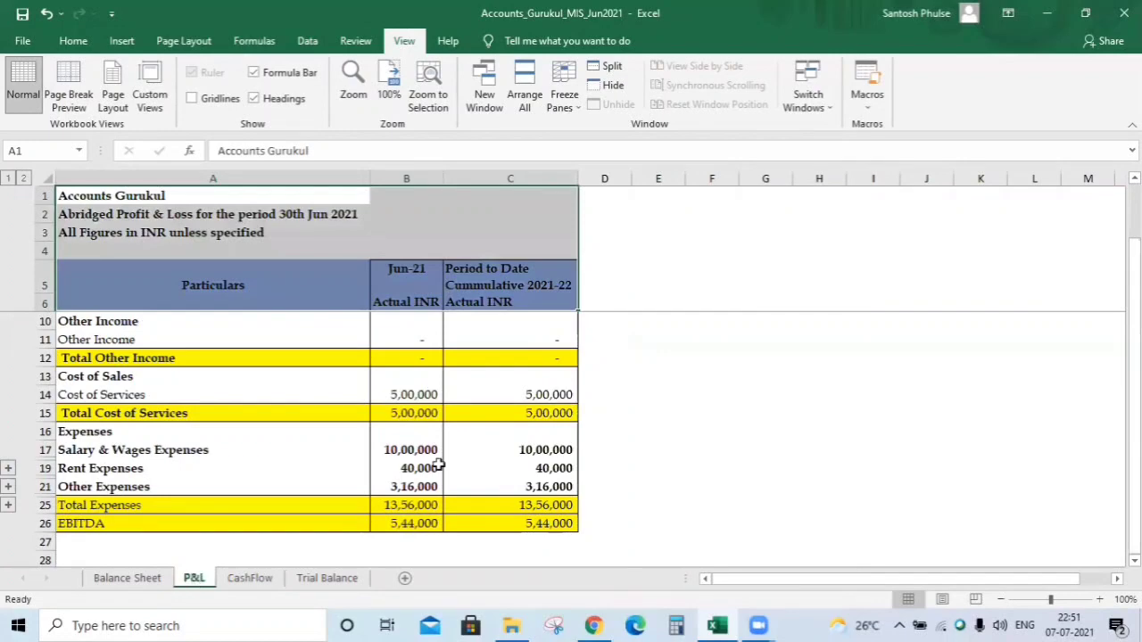
pyautogui.click(251, 579)
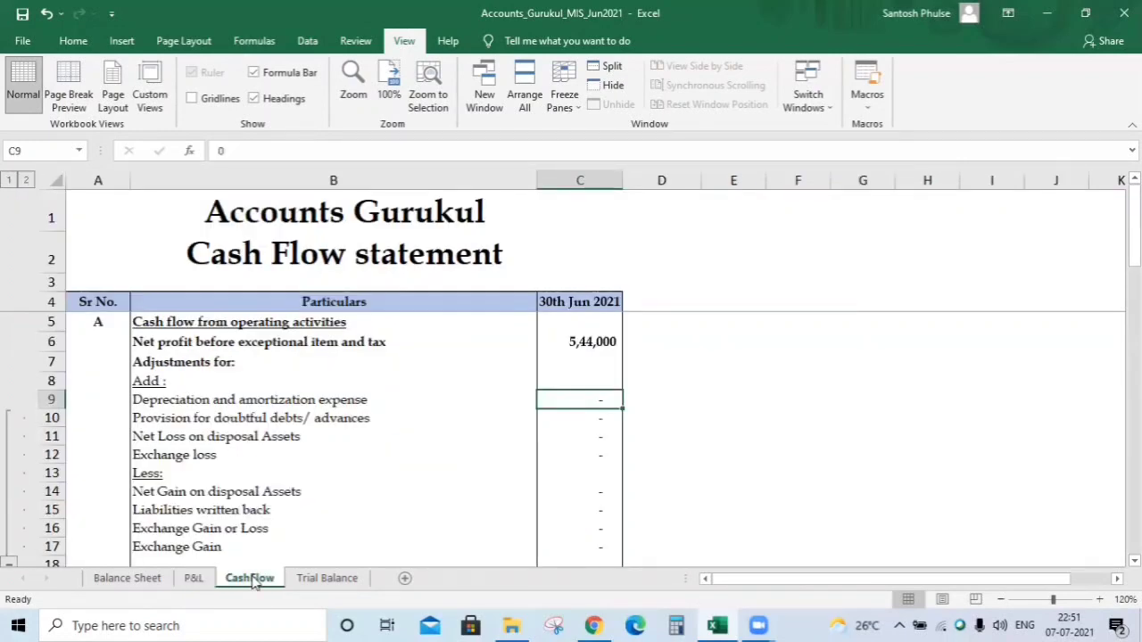
# Review the add-back rows for provision for doubtful debts, net loss on disposal of assets and exchange loss
pyautogui.press('Down')
pyautogui.press('Left')
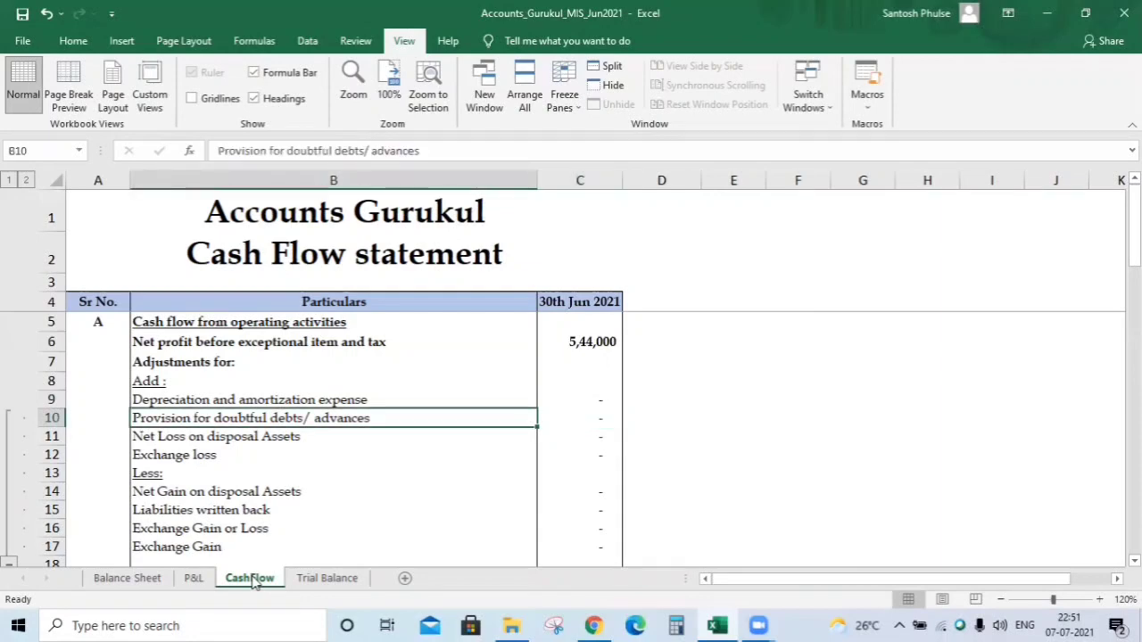
pyautogui.press('Right')
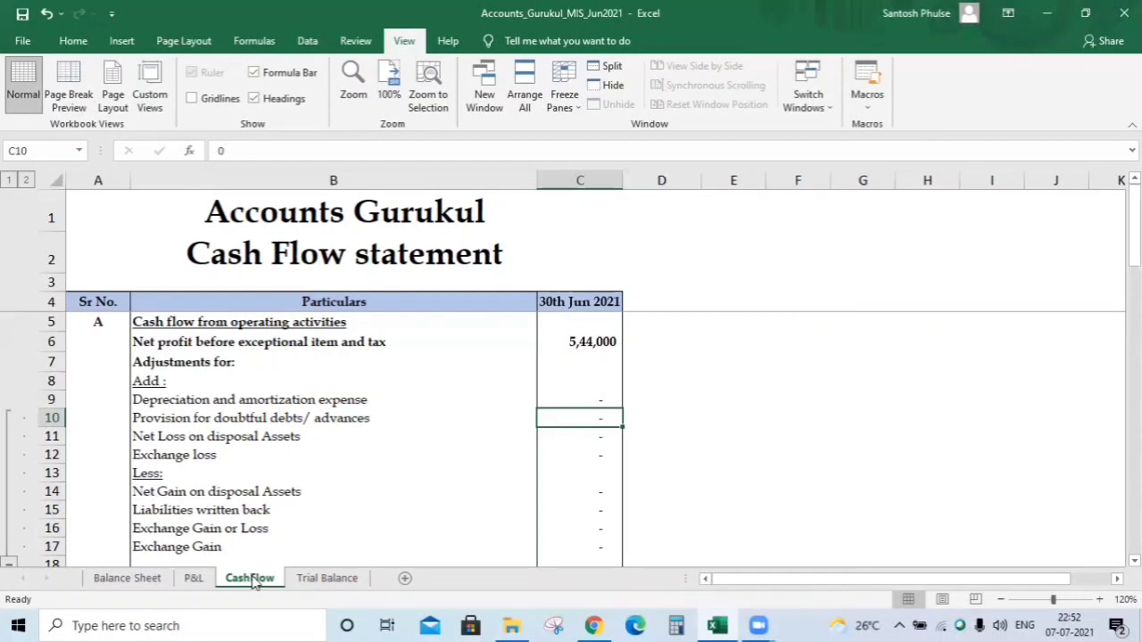
pyautogui.press('Down')
pyautogui.press('Left')
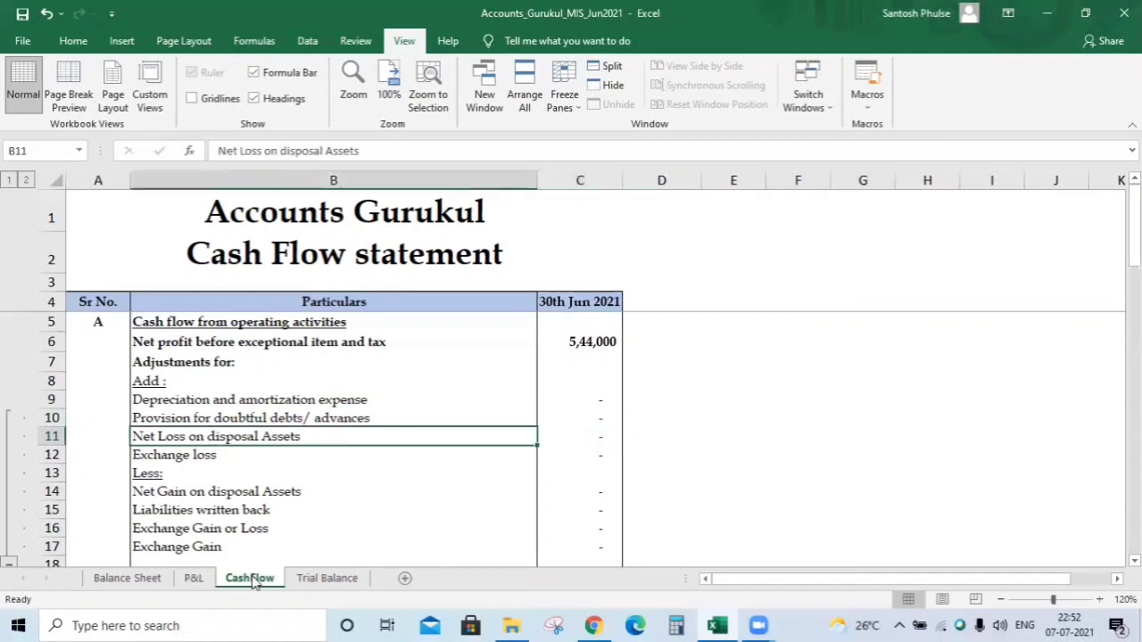
pyautogui.press('Right')
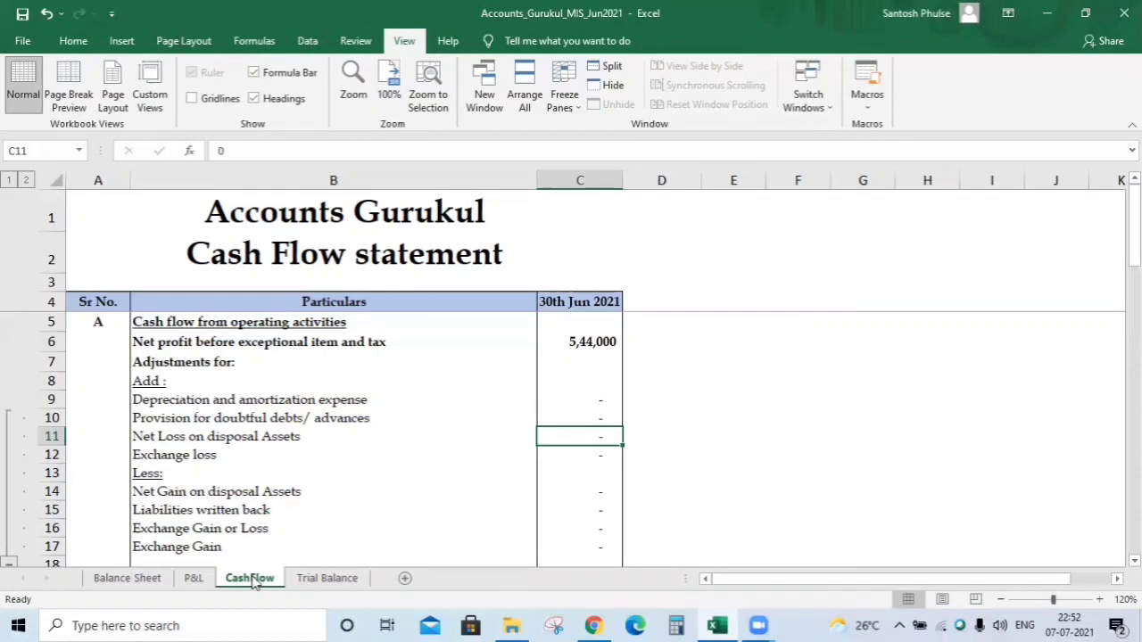
pyautogui.press('Down')
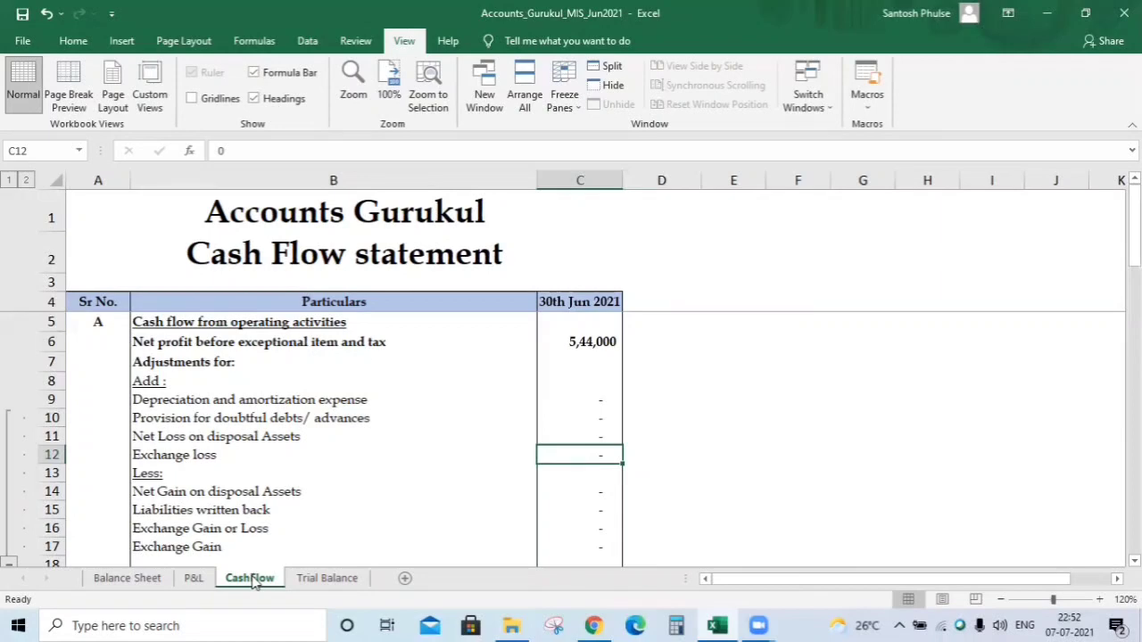
# Review the deduction rows from net gain on disposal of assets down to exchange gain
pyautogui.press('Down')
pyautogui.press('Down')
pyautogui.press('Left')
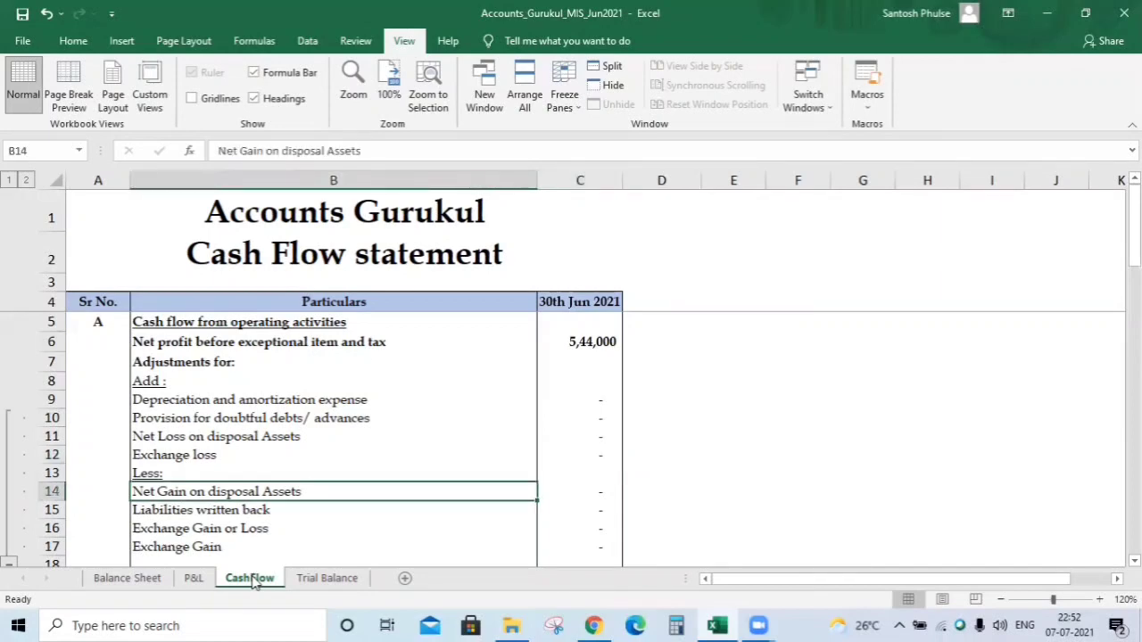
pyautogui.press('Right')
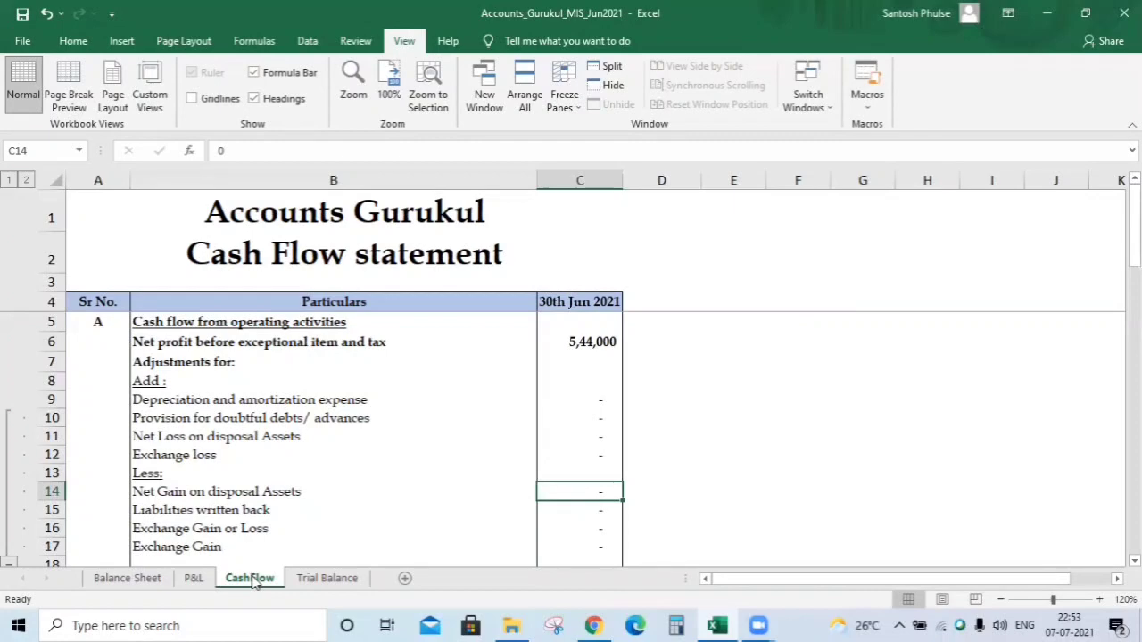
pyautogui.press('Down')
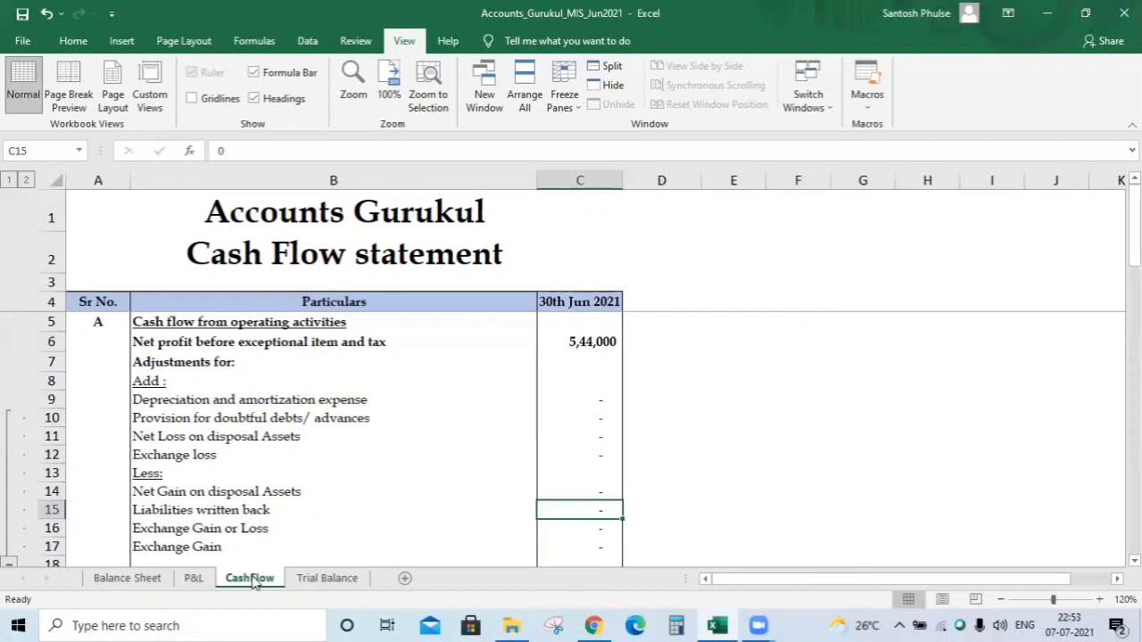
pyautogui.press('Down')
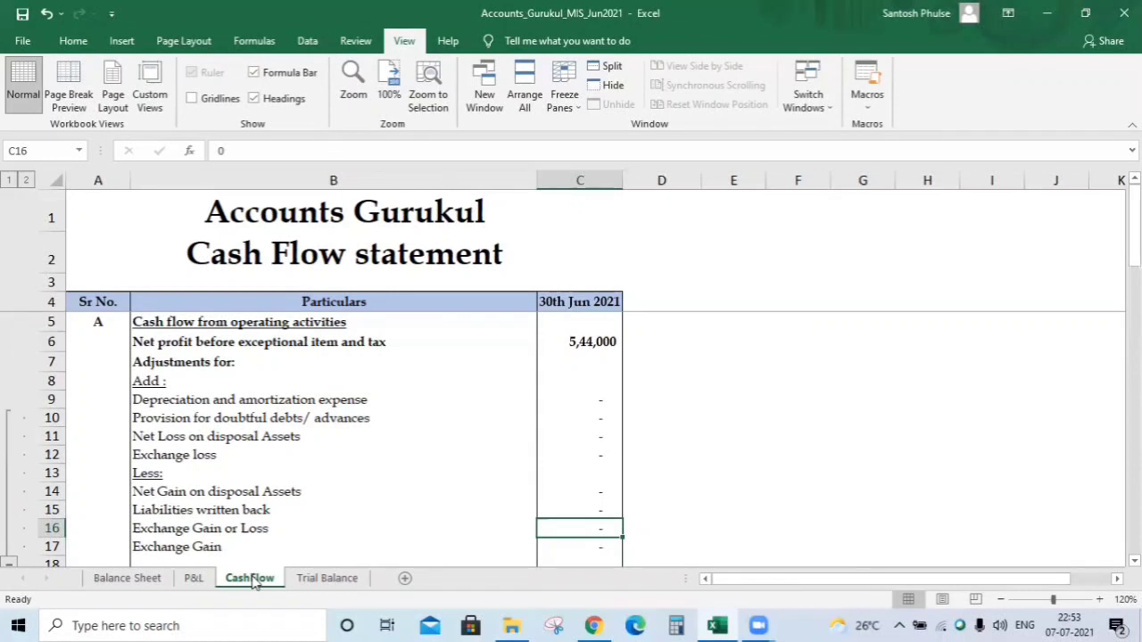
pyautogui.press('Down')
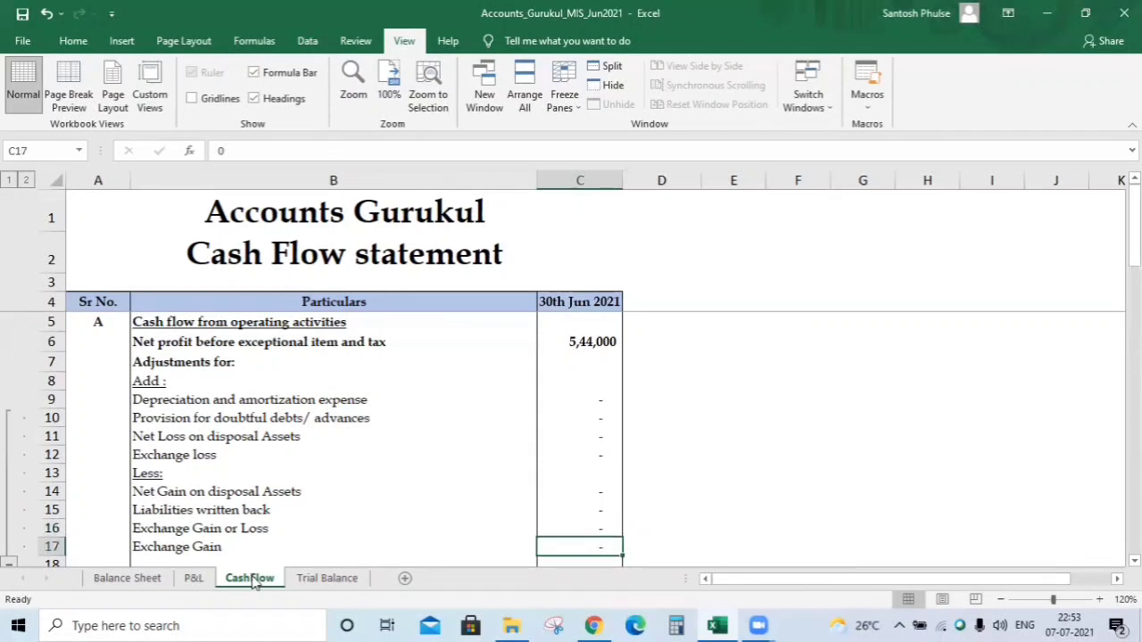
pyautogui.press('Up')
pyautogui.press('Up')
pyautogui.press('Up')
pyautogui.press('Up')
pyautogui.press('Up')
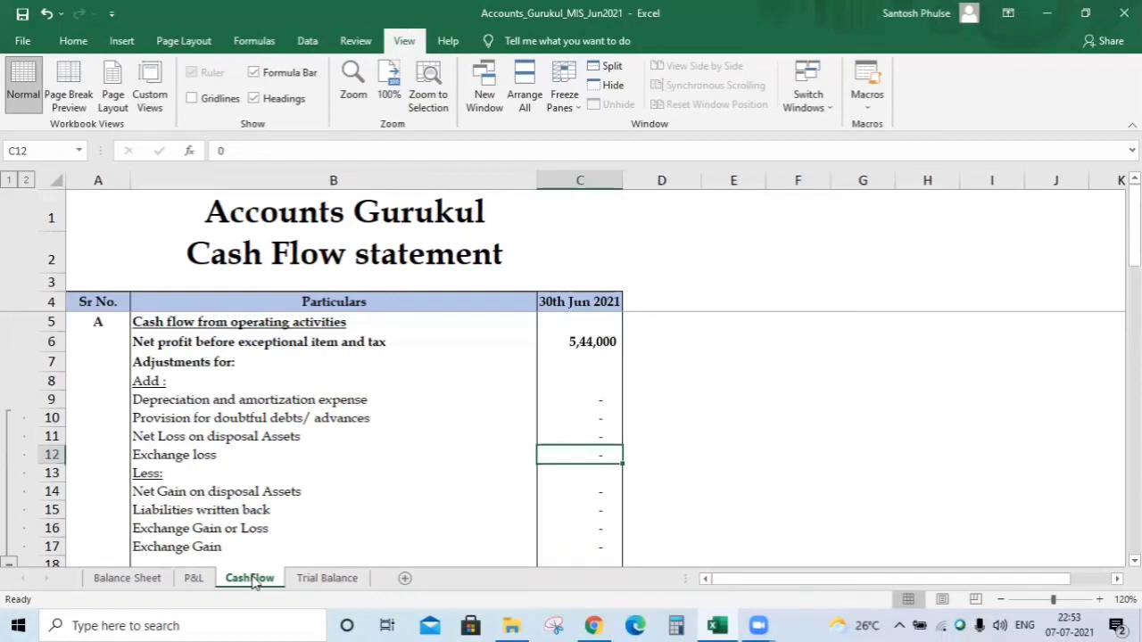
# Examine the adjustment rows and the formula in C19 for operating profits before working capital changes
pyautogui.press('Down')
pyautogui.press('Down')
pyautogui.press('Down')
pyautogui.press('Down')
pyautogui.press('Down')
pyautogui.press('Down')
pyautogui.press('Down')
pyautogui.press('Down')
pyautogui.press('Down')
pyautogui.press('Down')
pyautogui.press('Down')
pyautogui.press('Down')
pyautogui.press('Down')
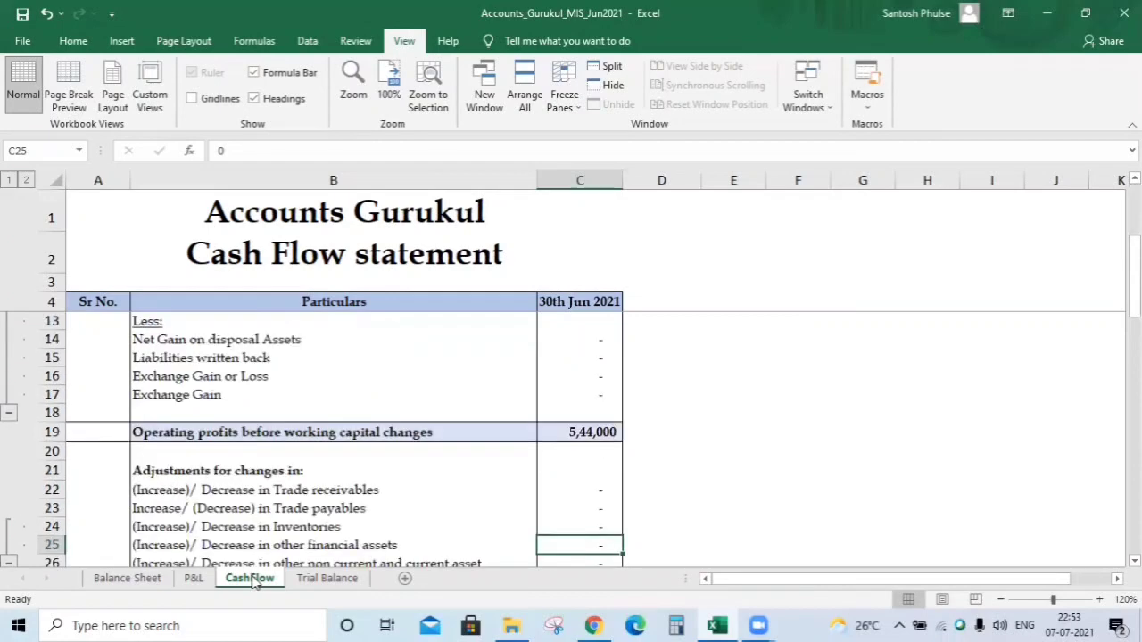
pyautogui.press('Up')
pyautogui.press('Up')
pyautogui.press('Up')
pyautogui.press('Up')
pyautogui.press('Up')
pyautogui.press('Up')
pyautogui.press('Up')
pyautogui.press('Up')
pyautogui.press('Up')
pyautogui.press('Up')
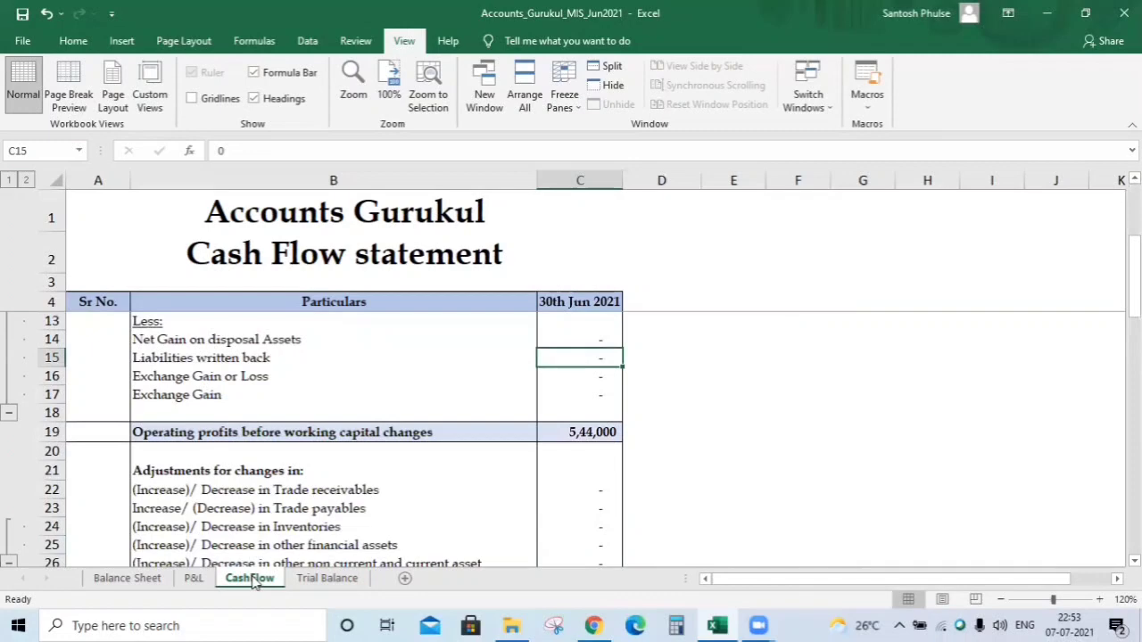
pyautogui.press('Down')
pyautogui.press('Down')
pyautogui.press('Down')
pyautogui.press('Down')
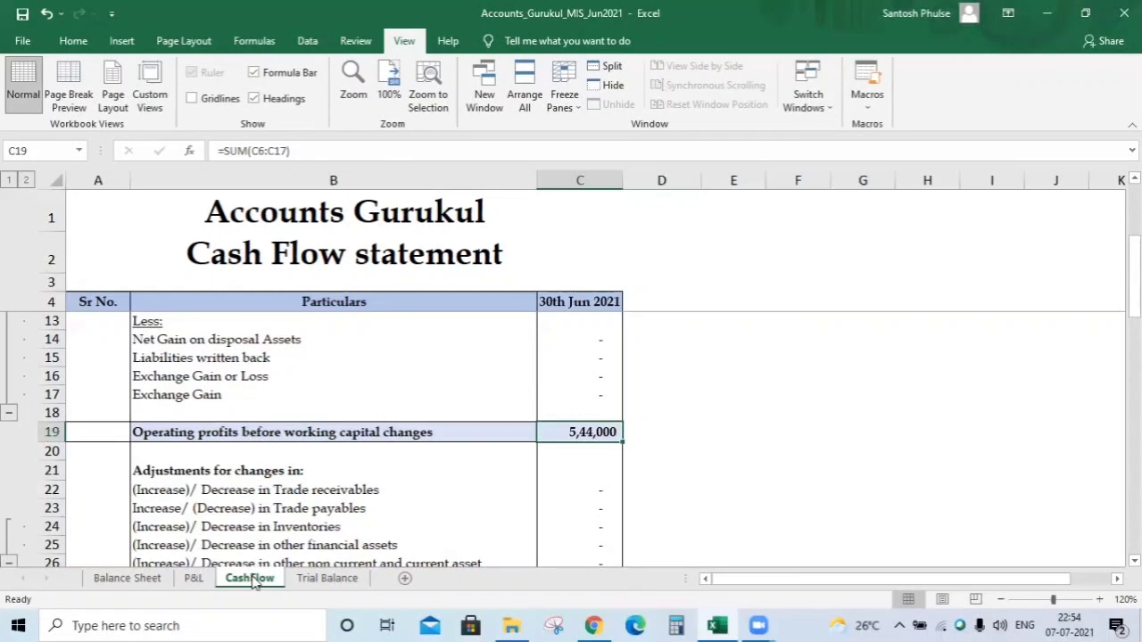
# Look through the working capital rows and trace the source cells of cash generated from operations before tax in C31
pyautogui.press('Down')
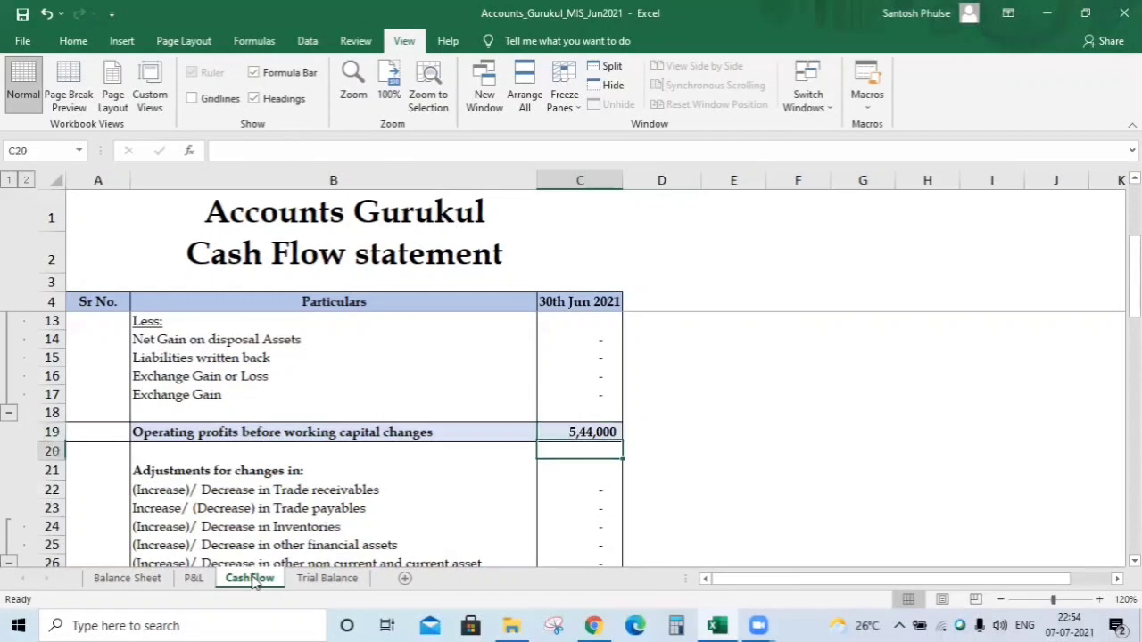
pyautogui.press('Down')
pyautogui.press('Down')
pyautogui.press('Down')
pyautogui.press('Down')
pyautogui.press('Down')
pyautogui.press('Down')
pyautogui.press('Down')
pyautogui.press('Down')
pyautogui.press('Down')
pyautogui.press('Down')
pyautogui.press('Down')
pyautogui.press('Down')
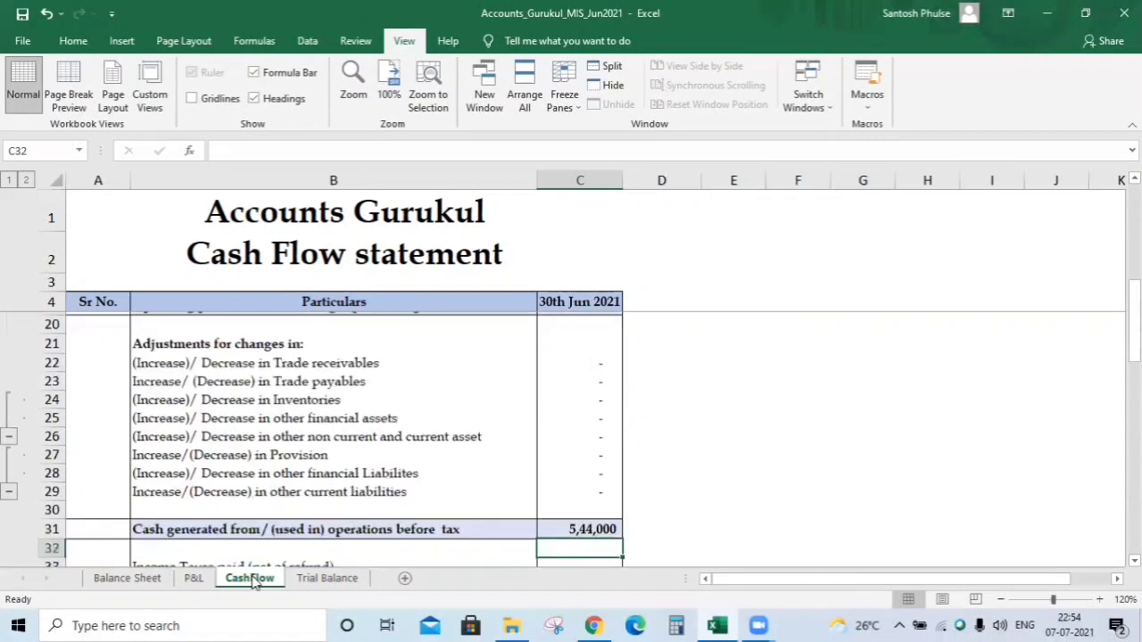
pyautogui.press('Up')
pyautogui.hotkey('ctrl', '[')
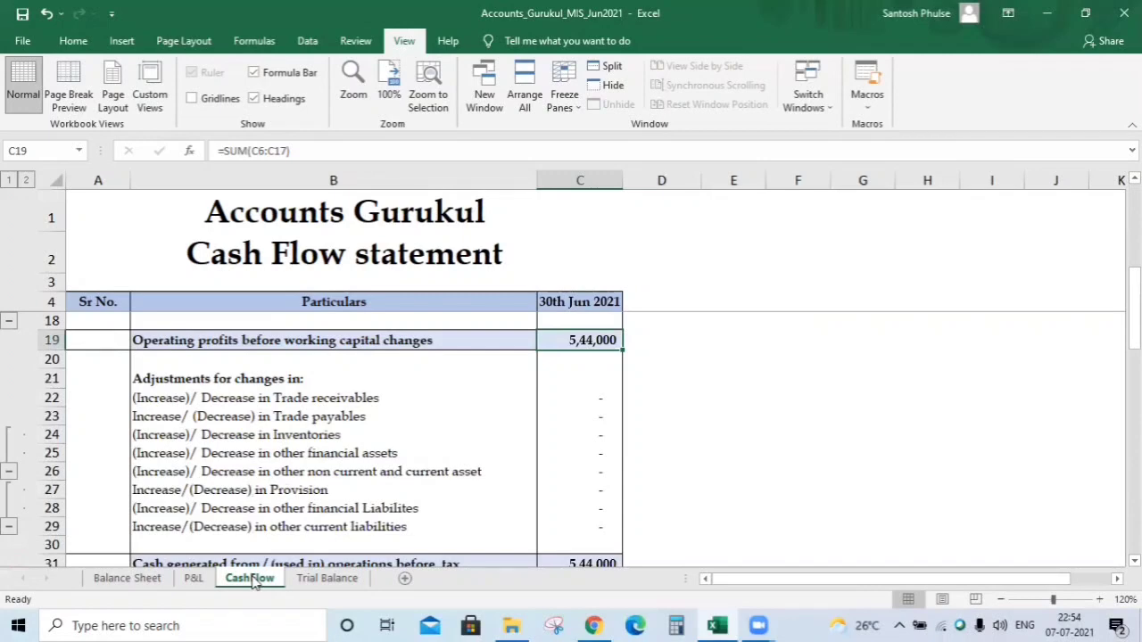
# Examine the working capital adjustments section, from its heading in B21 to the trade receivables row
pyautogui.press('Down')
pyautogui.press('Down')
pyautogui.press('Up')
pyautogui.press('Up')
pyautogui.press('Down')
pyautogui.press('Down')
pyautogui.press('Left')
pyautogui.press('Left')
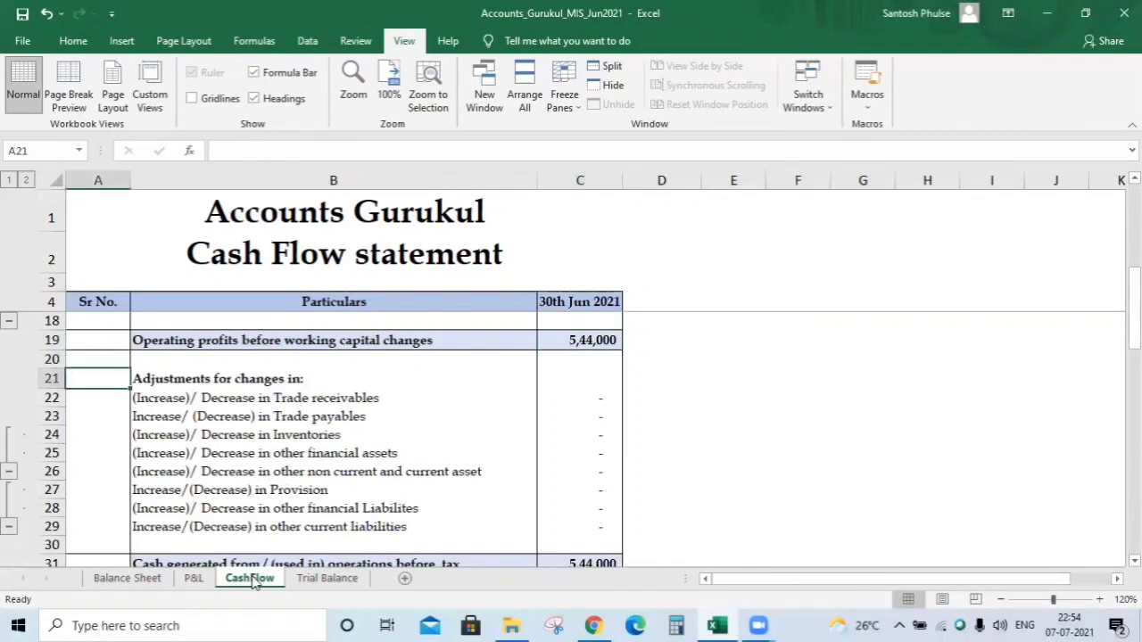
pyautogui.press('Right')
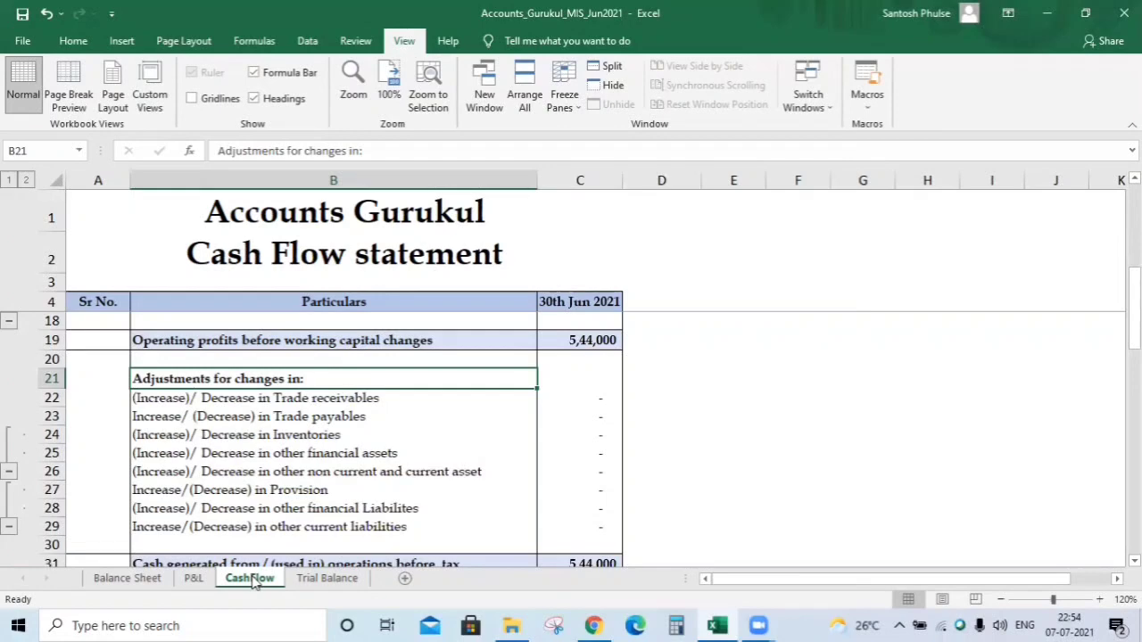
pyautogui.press('Down')
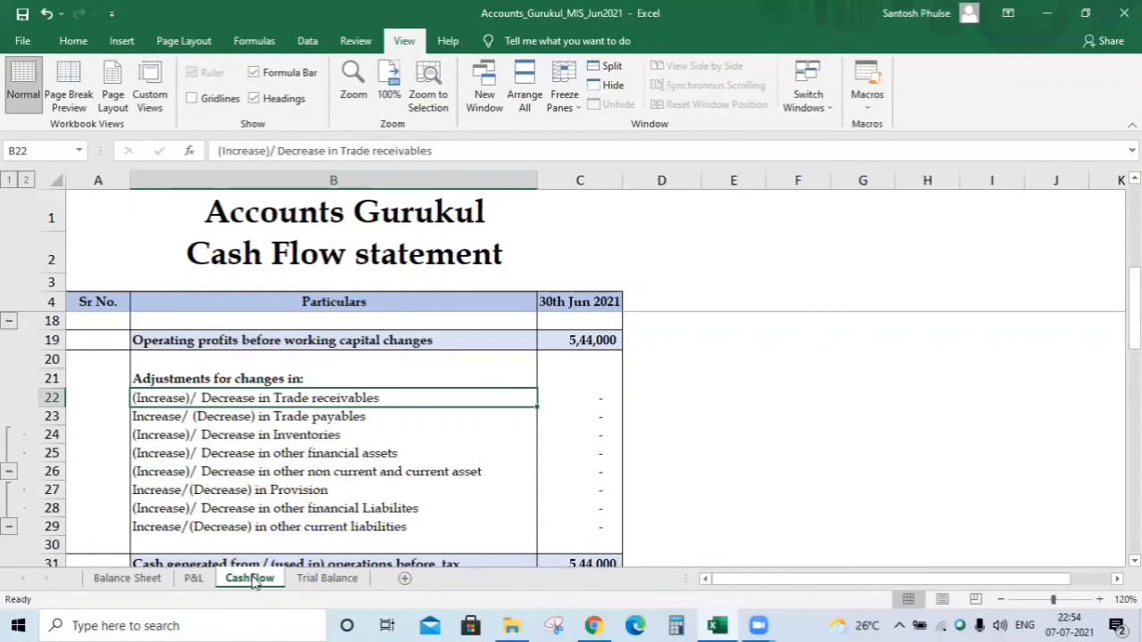
# Fill the trade receivables label in B22 of the CashFlow sheet with red and make it bold
pyautogui.press('Up')
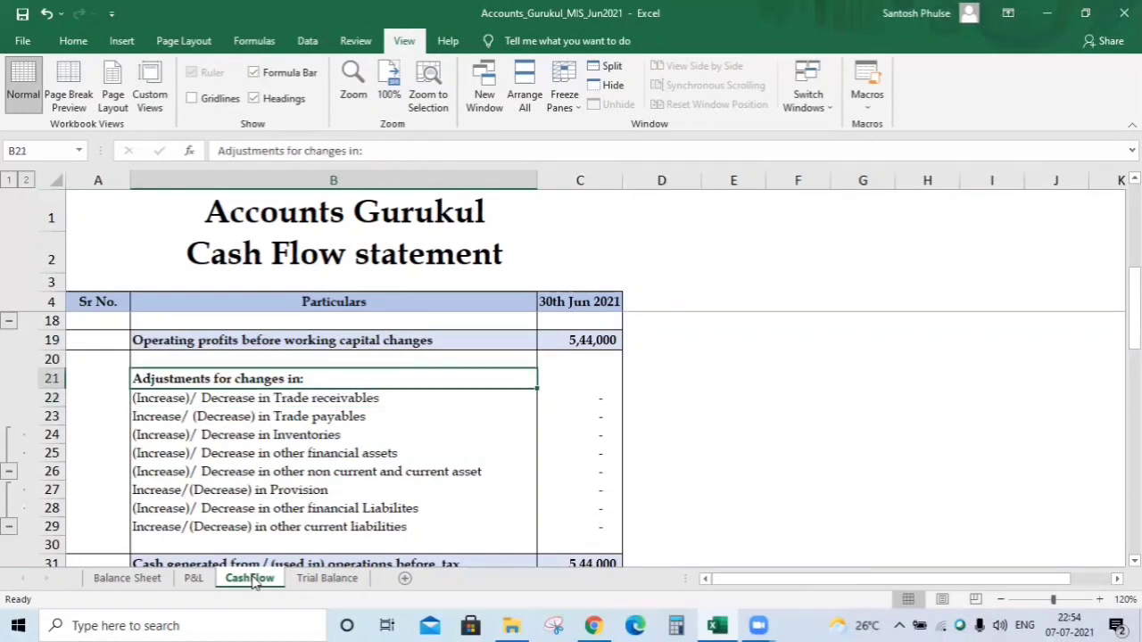
pyautogui.press('Down')
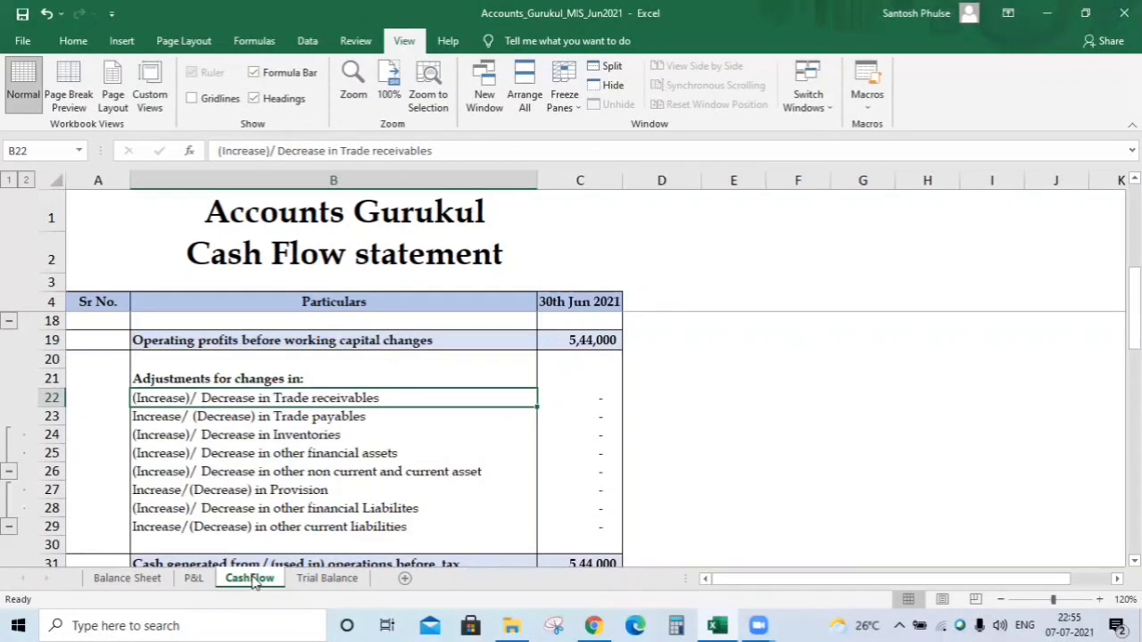
pyautogui.click(72, 41)
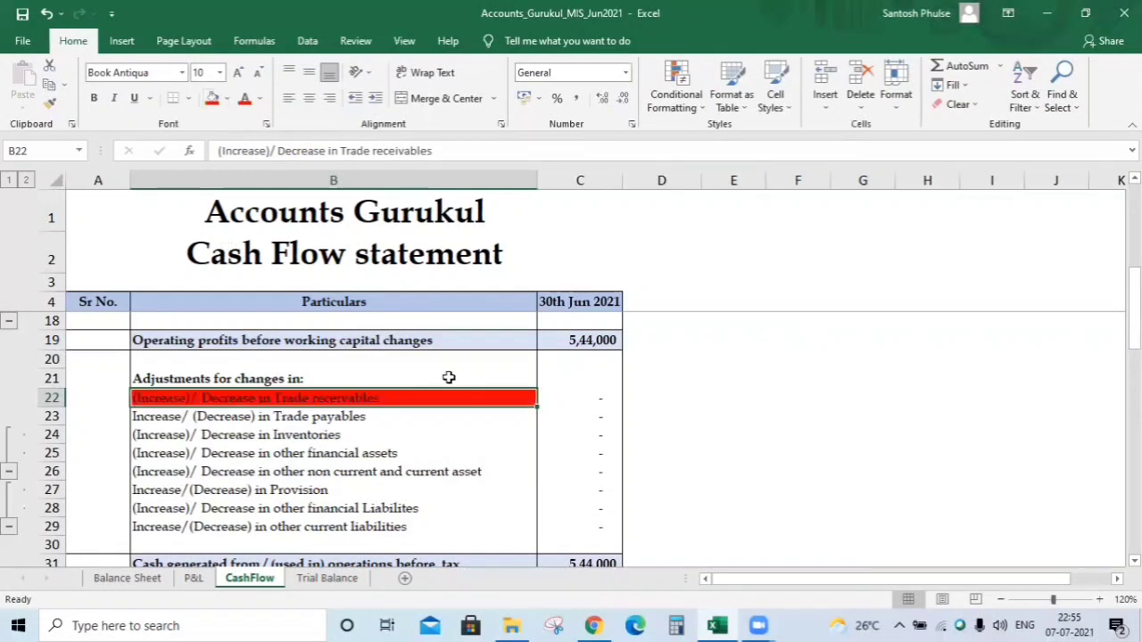
pyautogui.hotkey('ctrl', 'b')
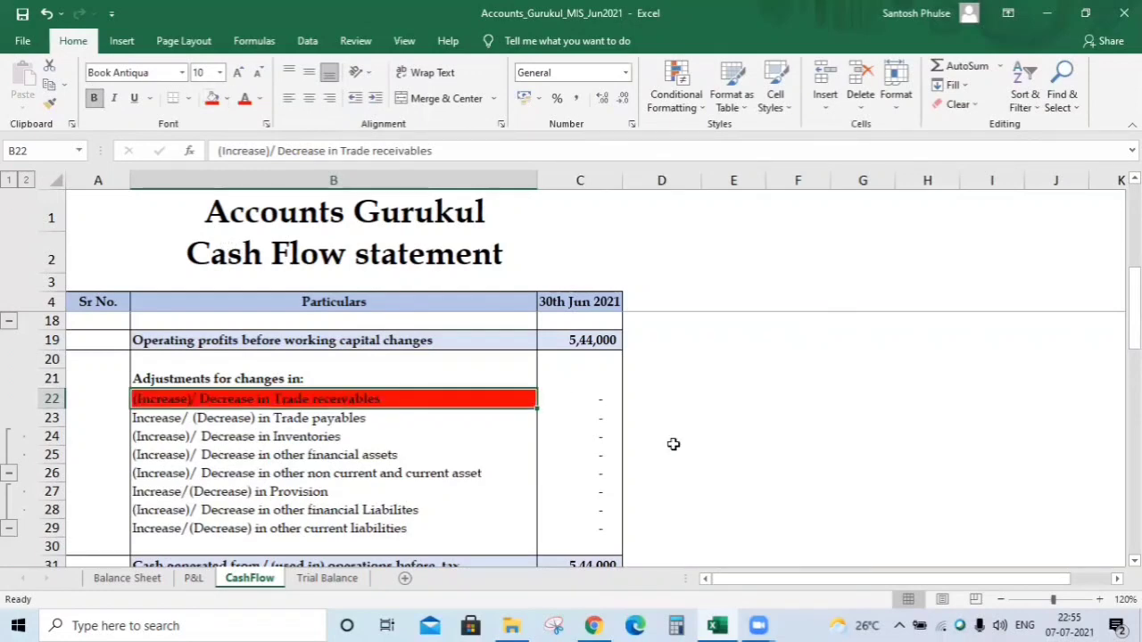
# Review the working capital rows from trade receivables through trade payables and inventories to other financial assets
pyautogui.press('Right')
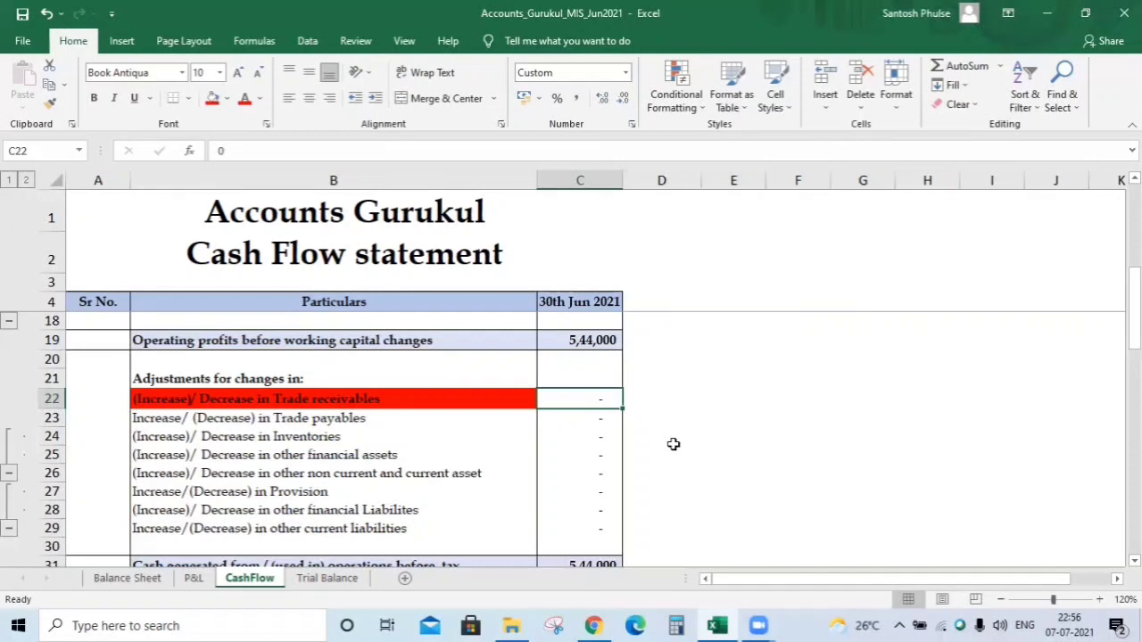
pyautogui.press('Down')
pyautogui.press('Down')
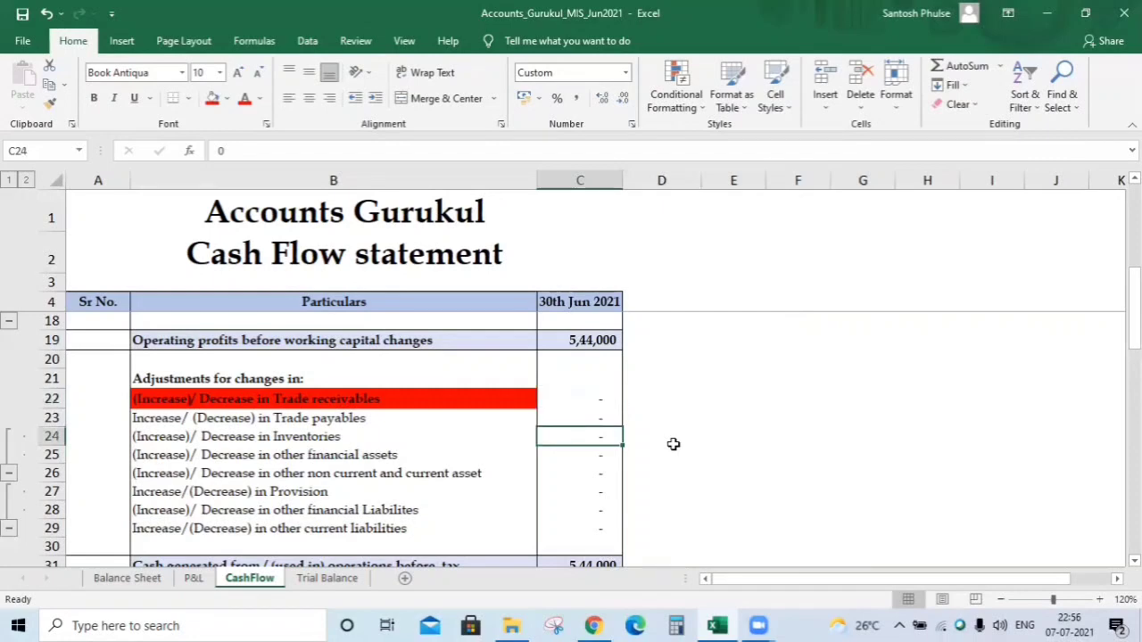
pyautogui.press('Left')
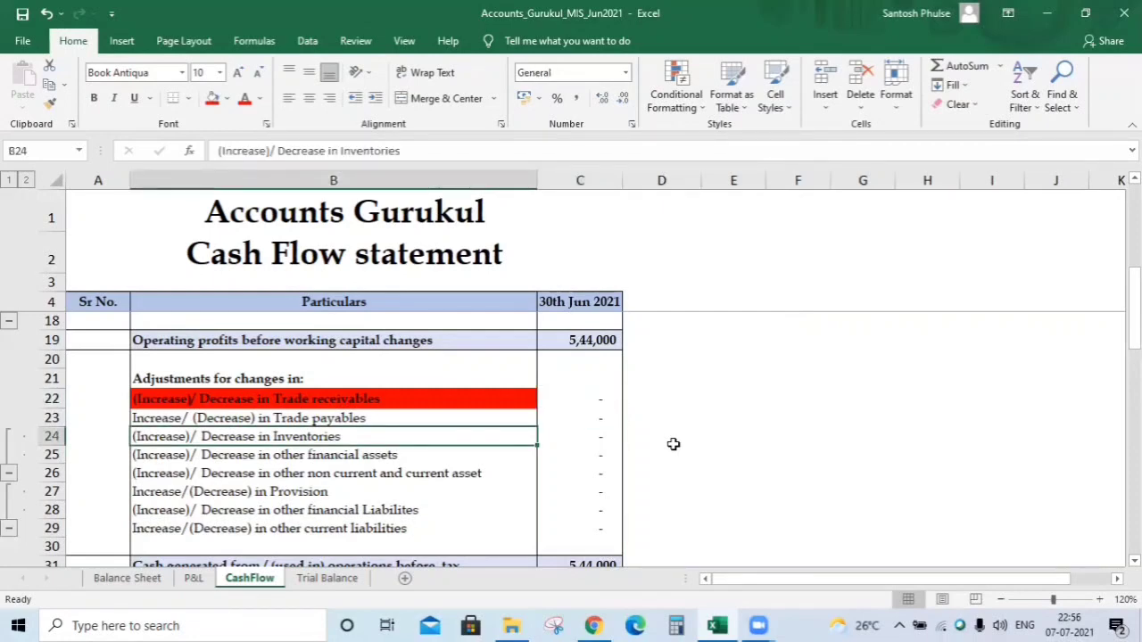
pyautogui.press('Right')
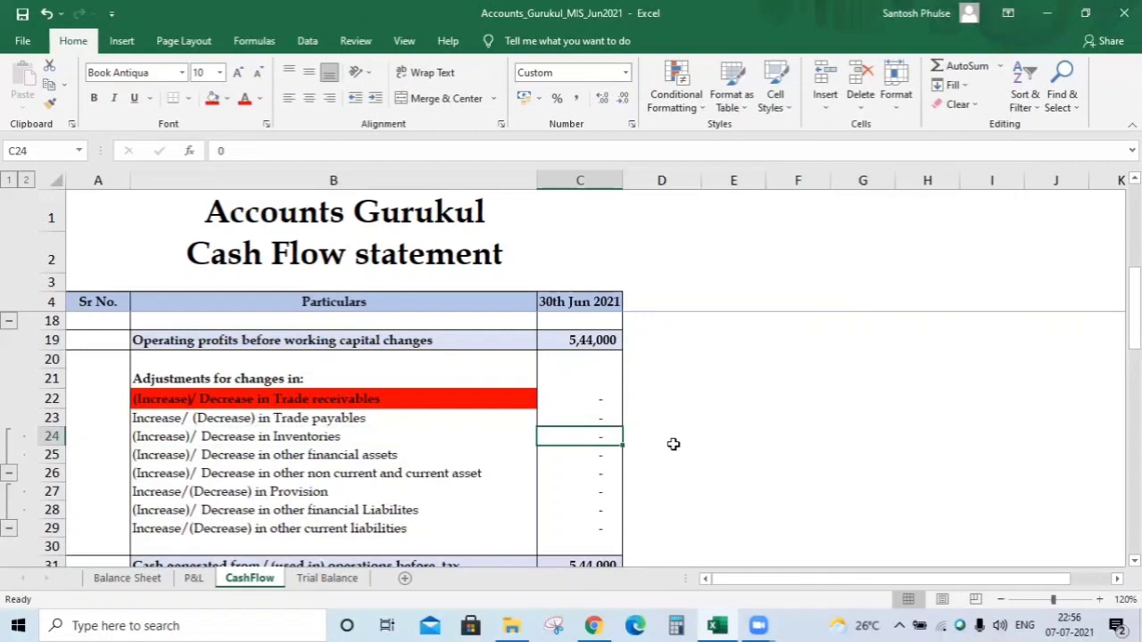
pyautogui.press('Up')
pyautogui.press('Left')
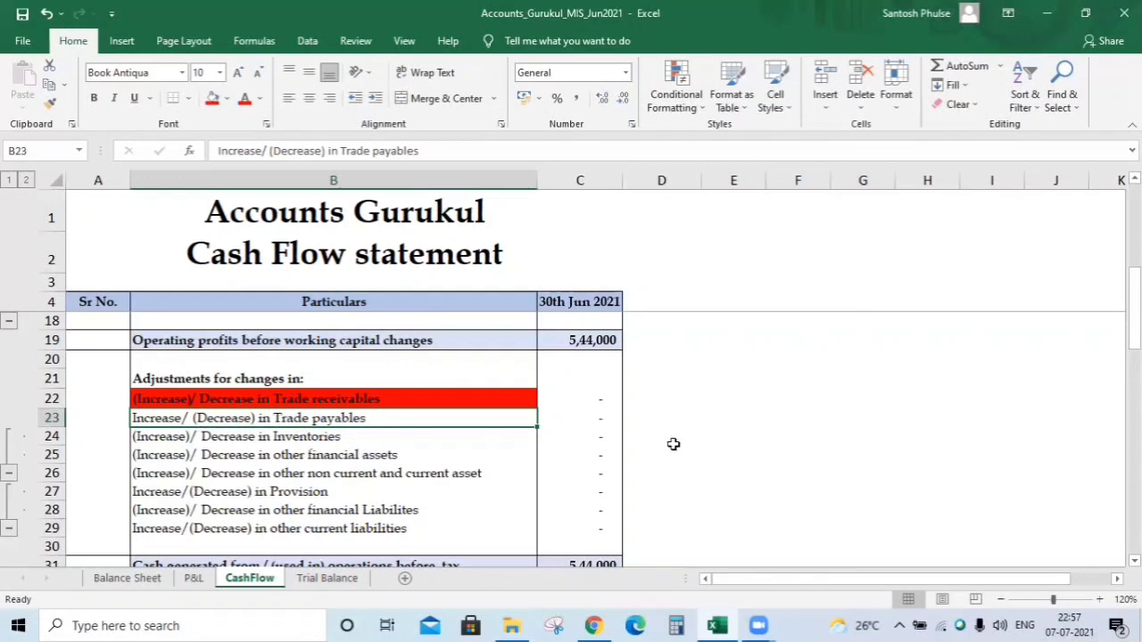
pyautogui.press('Down')
pyautogui.press('Down')
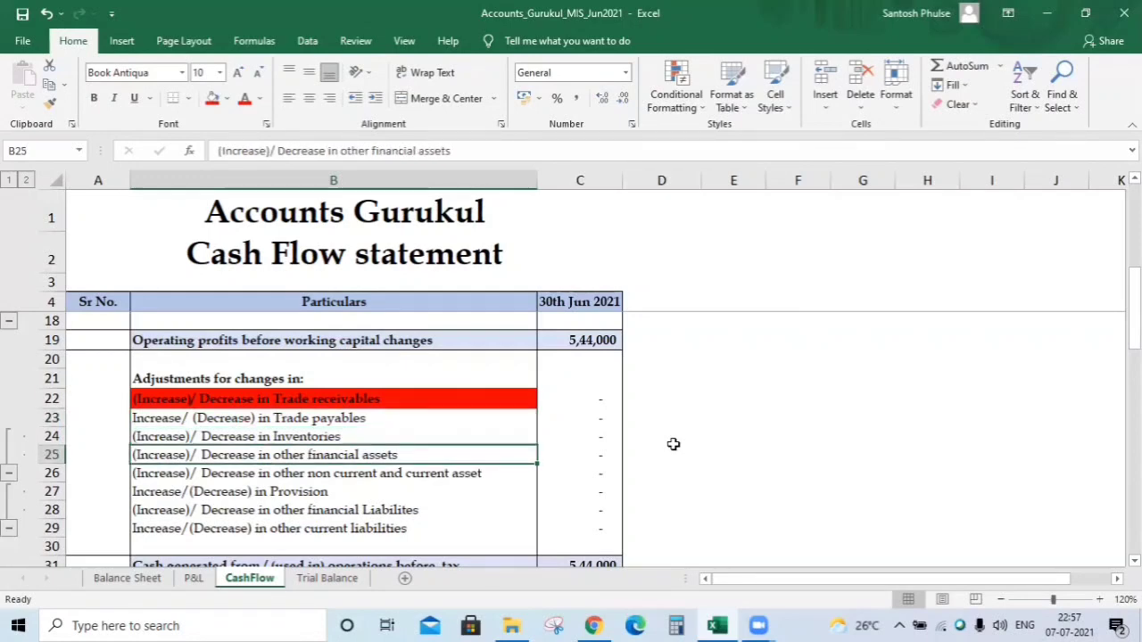
pyautogui.hotkey('ctrl', '5')
pyautogui.press('Down')
pyautogui.hotkey('ctrl', '5')
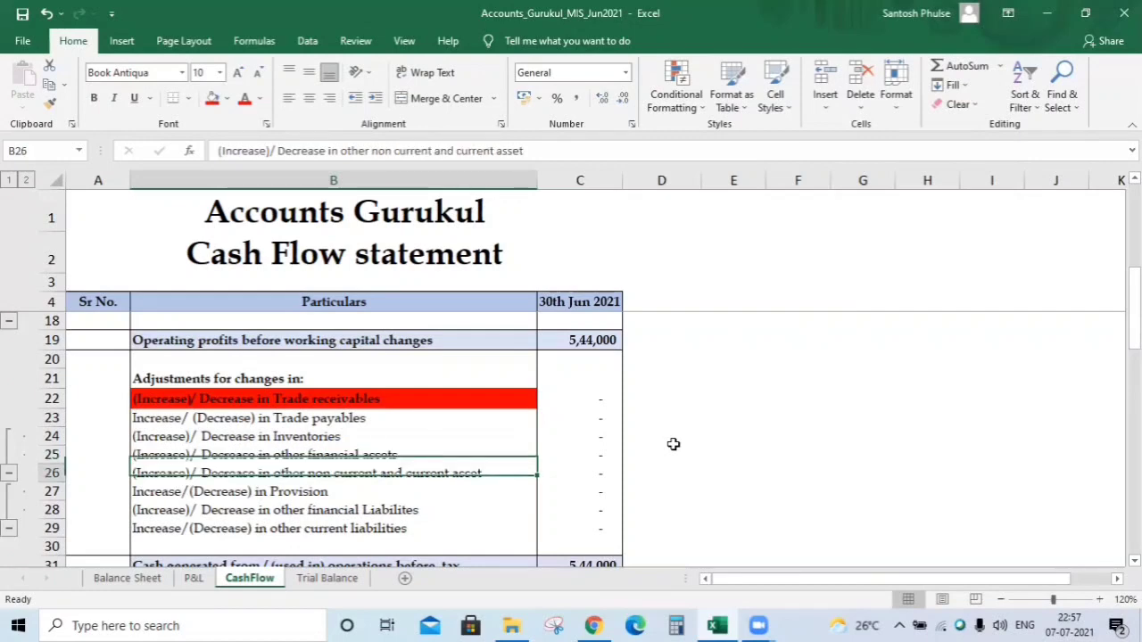
pyautogui.hotkey('ctrl', 'z')
# Review the provision, other financial liabilities and other current liabilities rows
pyautogui.press('Down')
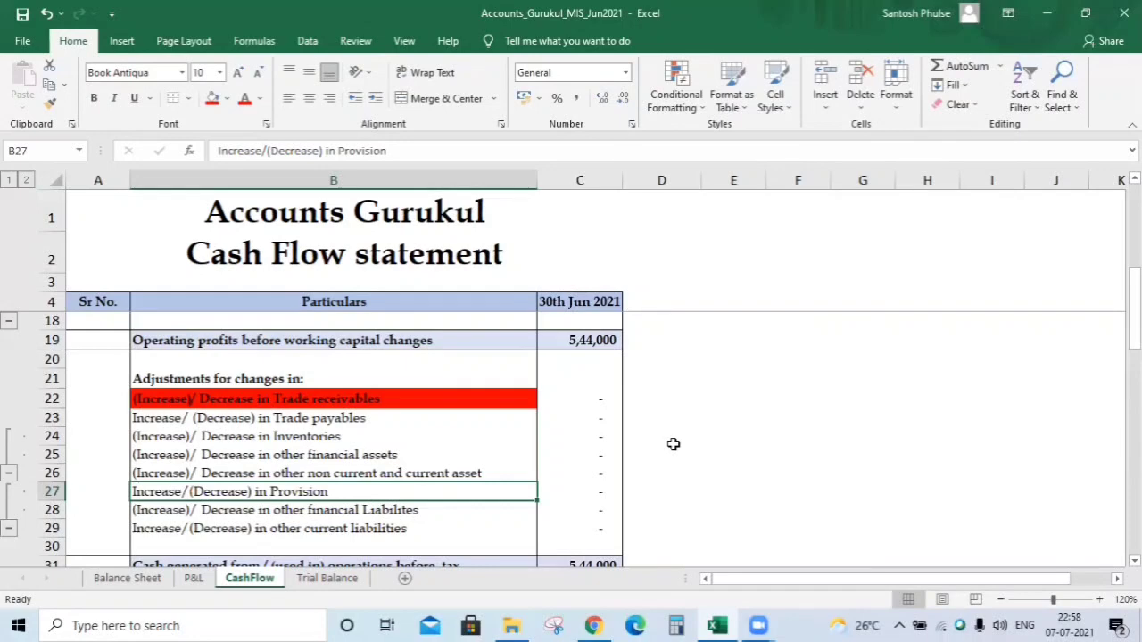
pyautogui.press('Down')
pyautogui.press('Down')
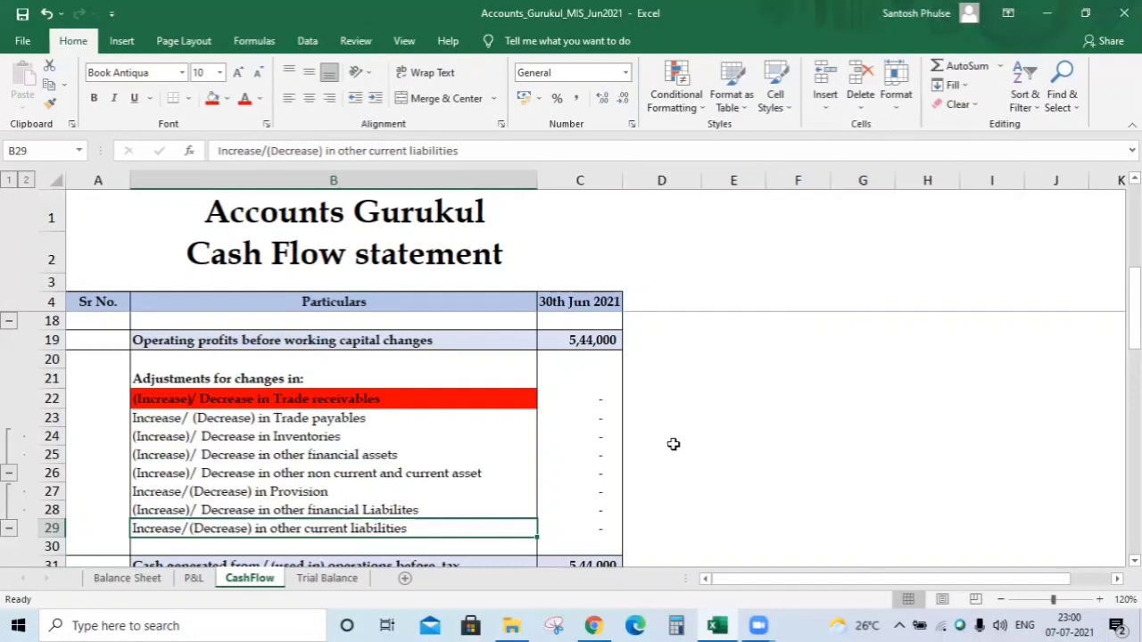
# Link the trade receivables change in C22 to the negative of Accounts Receivable with the formula =-'Balance Sheet'!B15
pyautogui.press('Right')
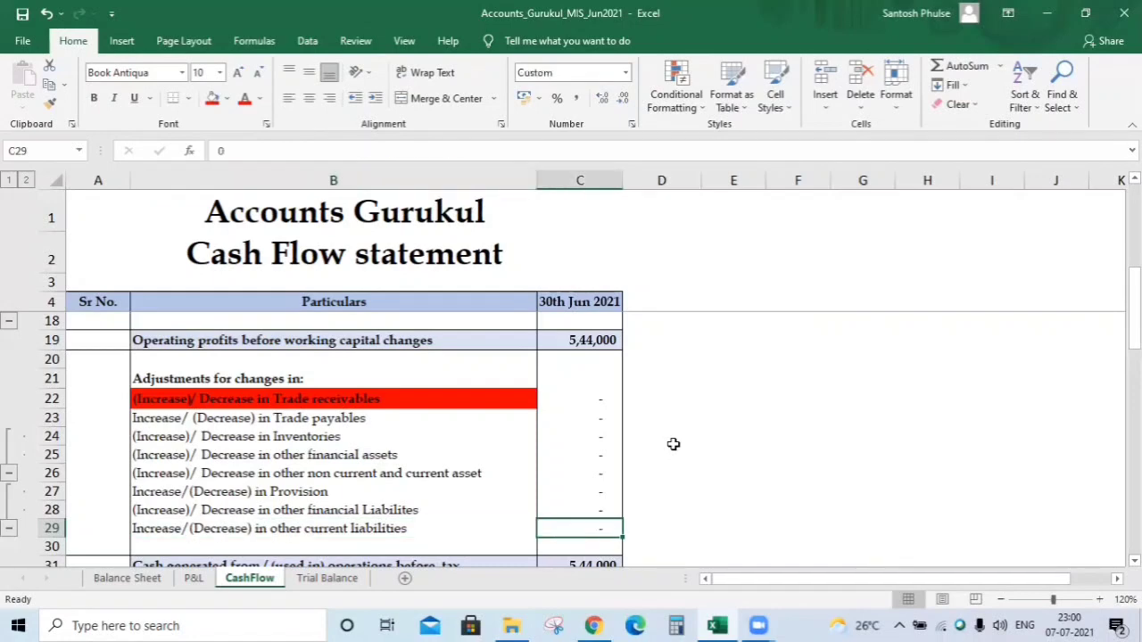
pyautogui.press('Up')
pyautogui.press('Up')
pyautogui.press('Up')
pyautogui.press('Up')
pyautogui.press('Up')
pyautogui.press('Up')
pyautogui.press('Up')
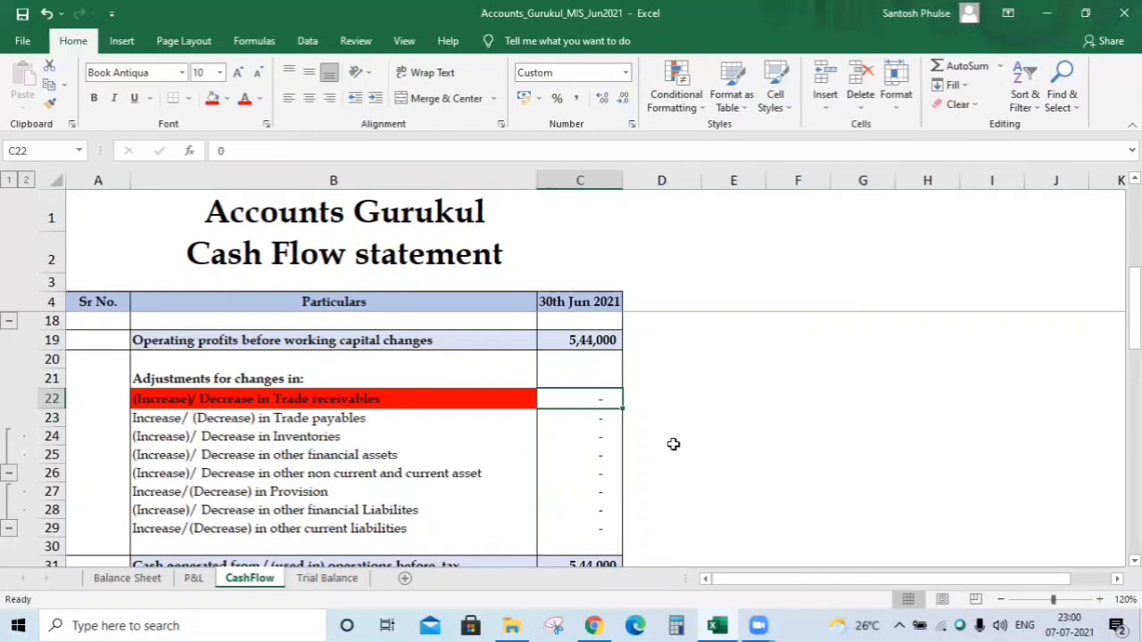
pyautogui.write('=-')
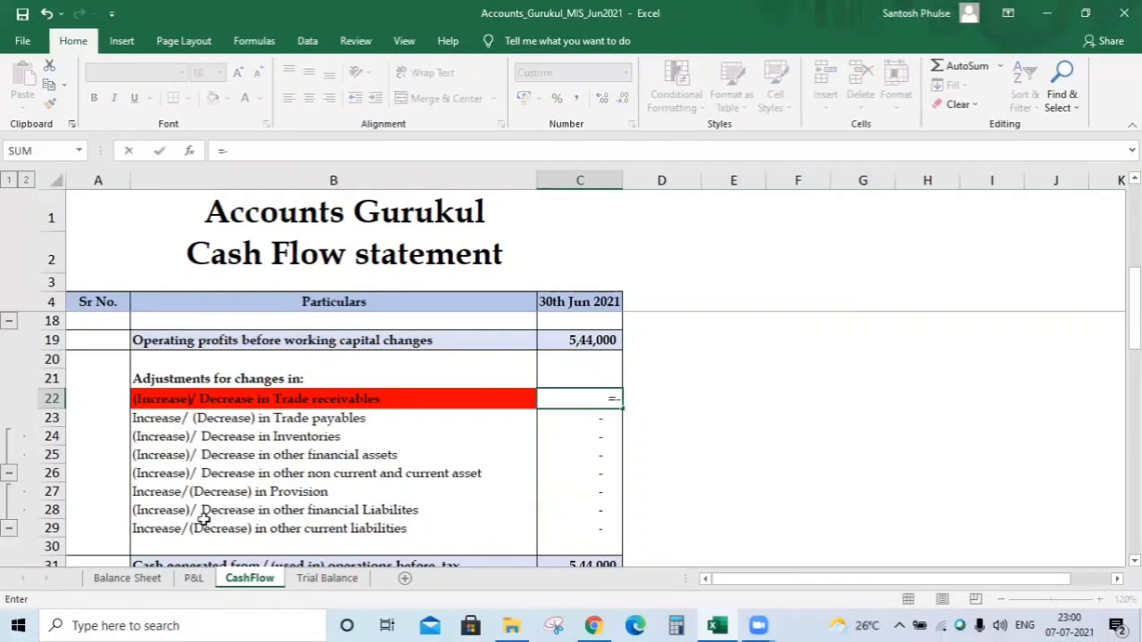
pyautogui.click(142, 582)
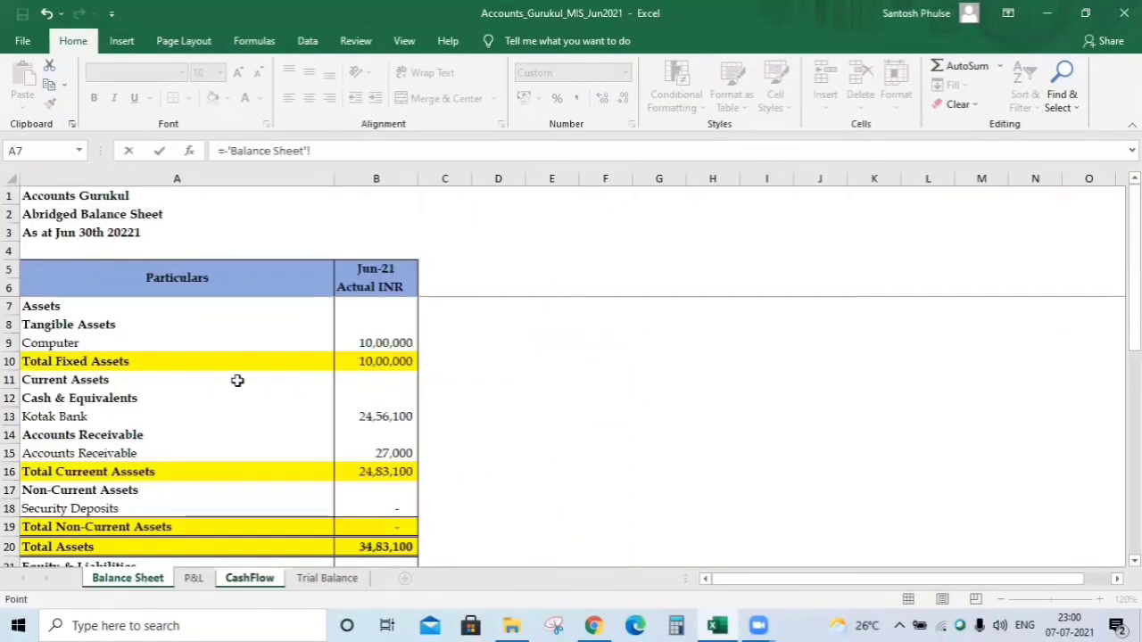
pyautogui.click(169, 365)
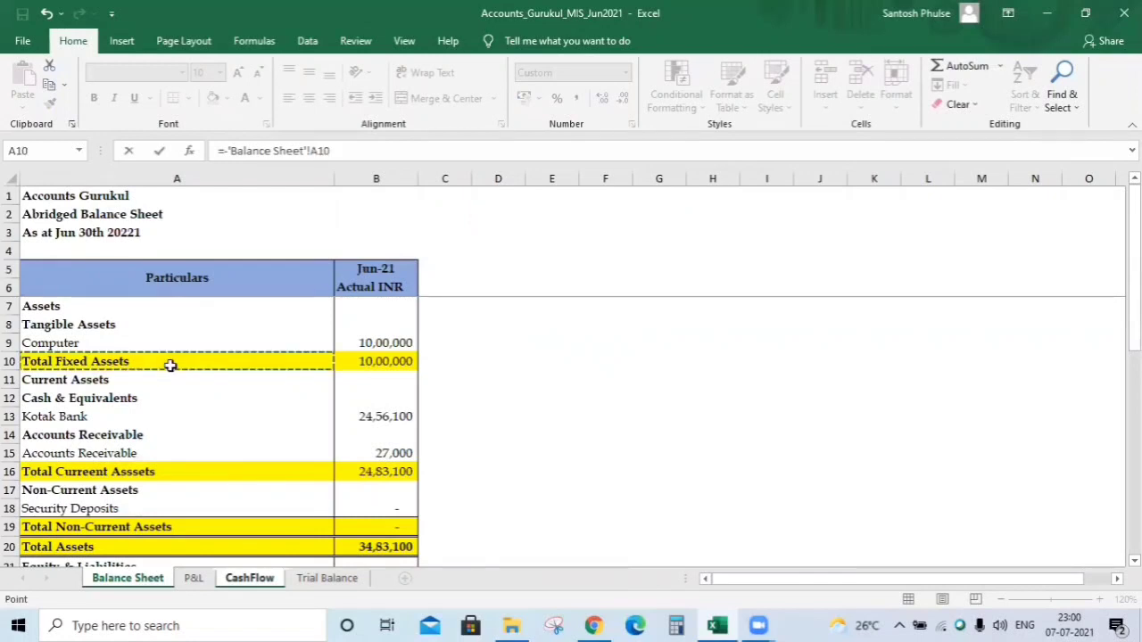
pyautogui.press('Right')
pyautogui.press('Down')
pyautogui.press('Down')
pyautogui.press('Down')
pyautogui.press('Down')
pyautogui.press('Down')
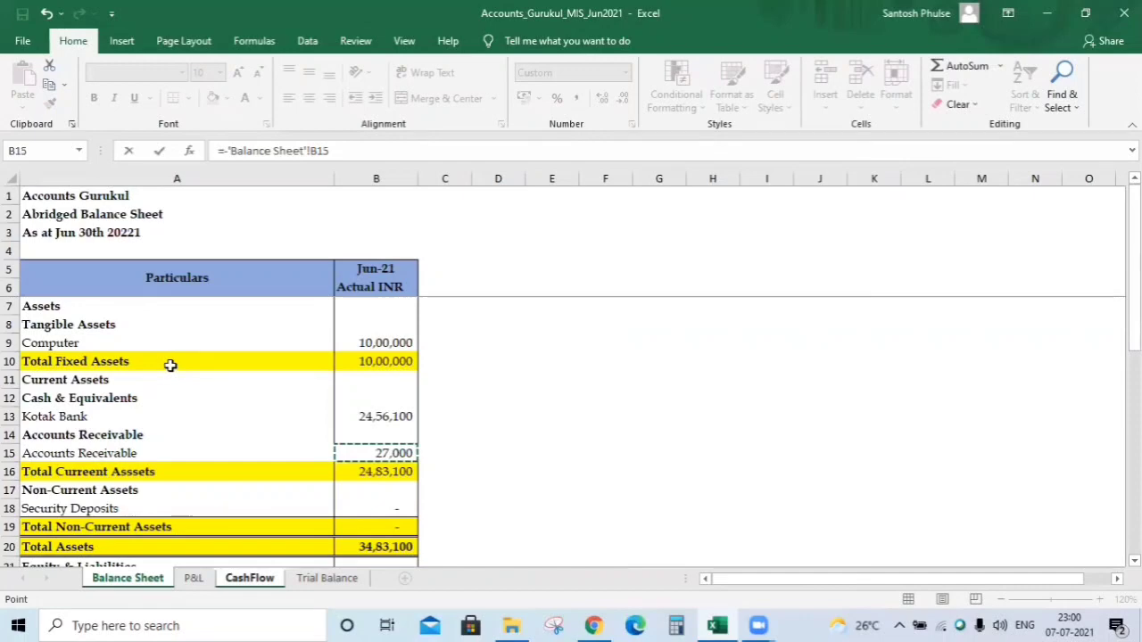
pyautogui.press('Return')
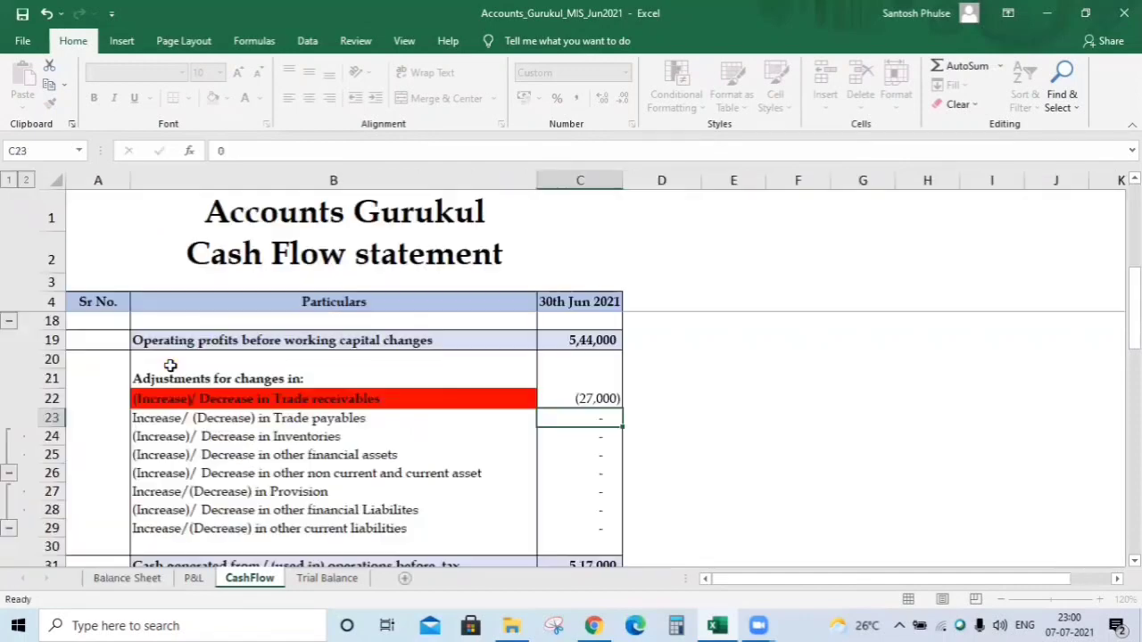
pyautogui.press('Up')
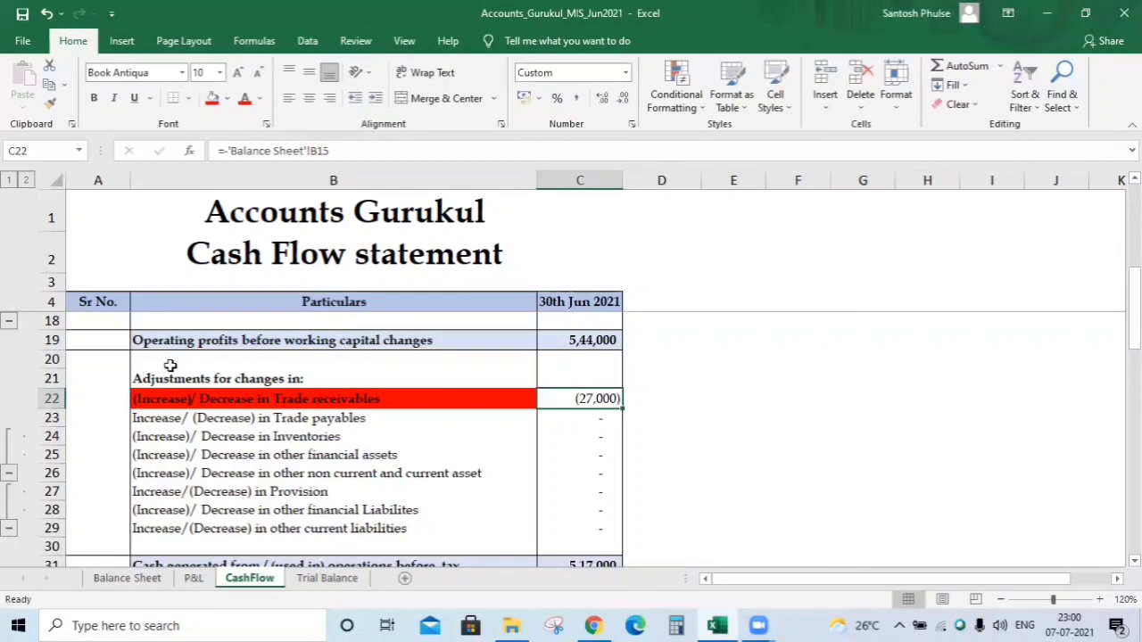
# Link the trade payables change in C23 to Accounts Payable with the formula ='Balance Sheet'!B23
pyautogui.press('Down')
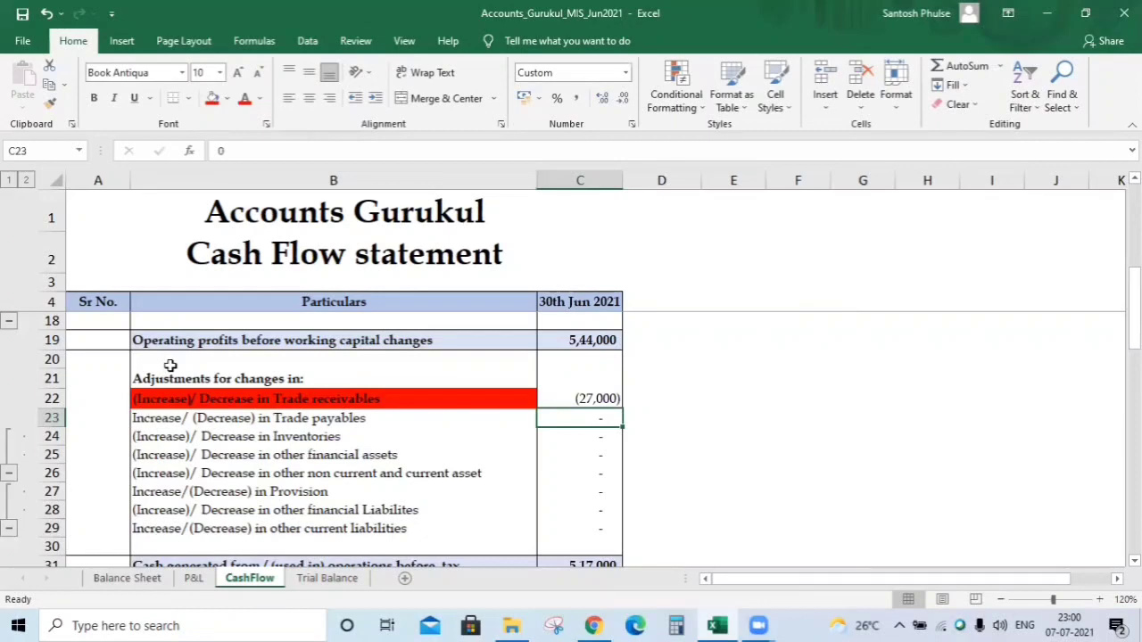
pyautogui.write('=')
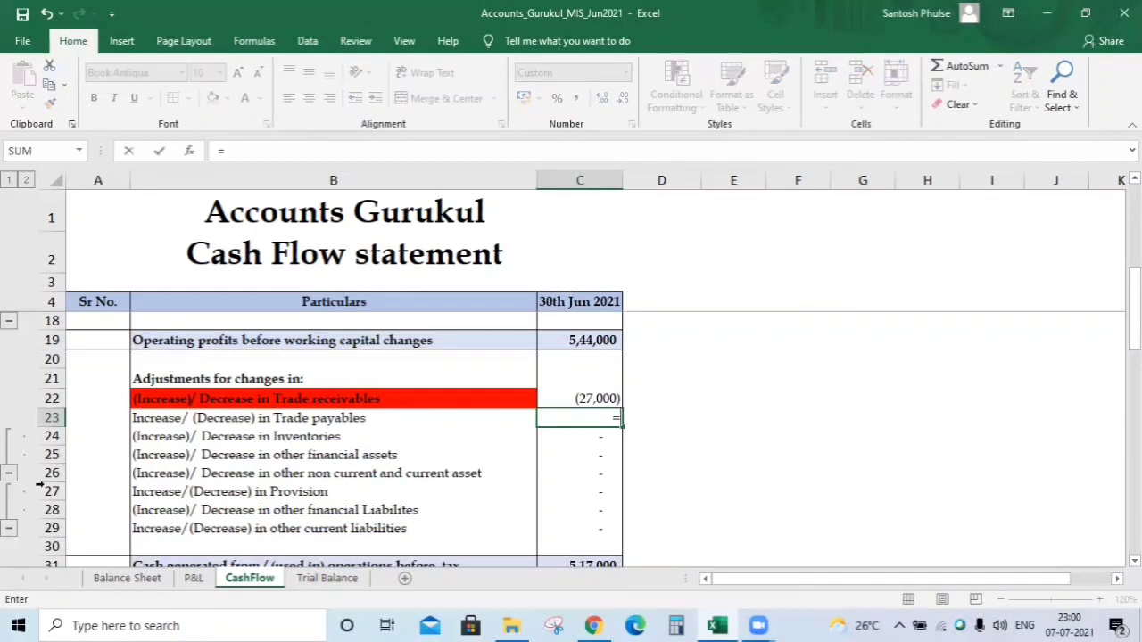
pyautogui.click(128, 580)
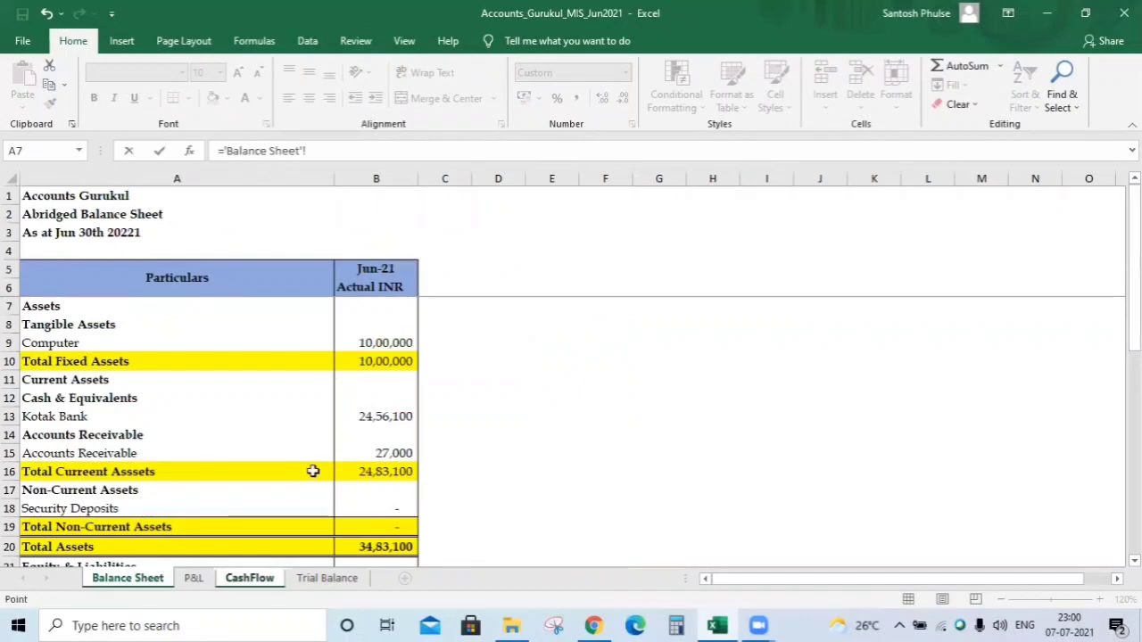
pyautogui.press('Down')
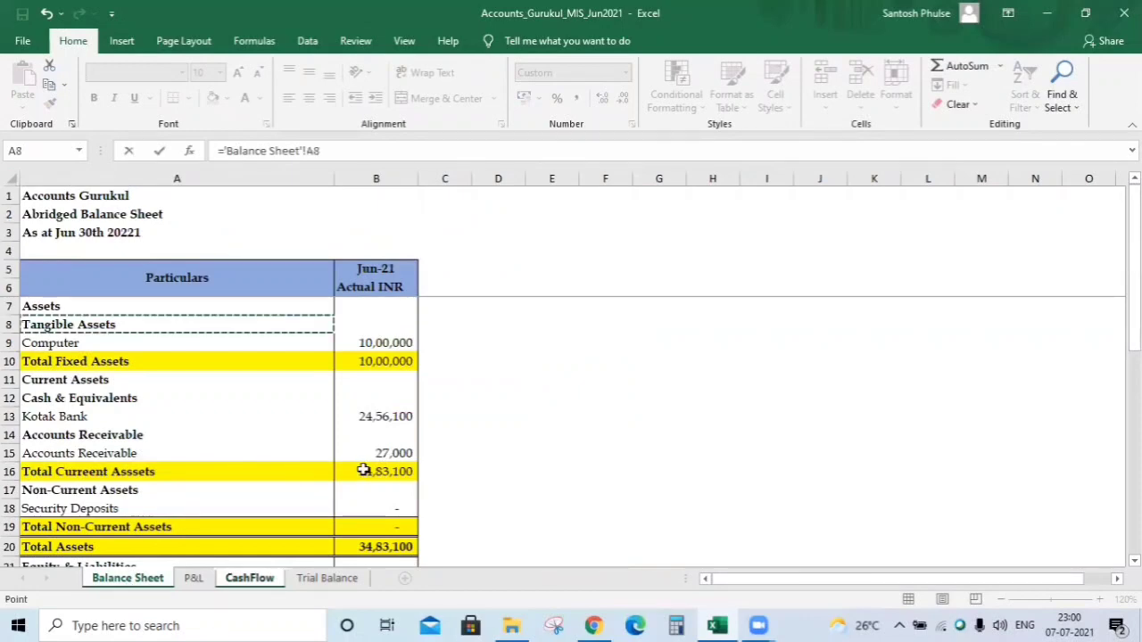
pyautogui.press('Down')
pyautogui.press('Down')
pyautogui.press('Down')
pyautogui.press('Down')
pyautogui.press('Down')
pyautogui.press('Down')
pyautogui.press('Down')
pyautogui.press('Down')
pyautogui.press('Down')
pyautogui.press('Down')
pyautogui.press('Down')
pyautogui.press('Down')
pyautogui.press('Down')
pyautogui.press('Down')
pyautogui.press('Down')
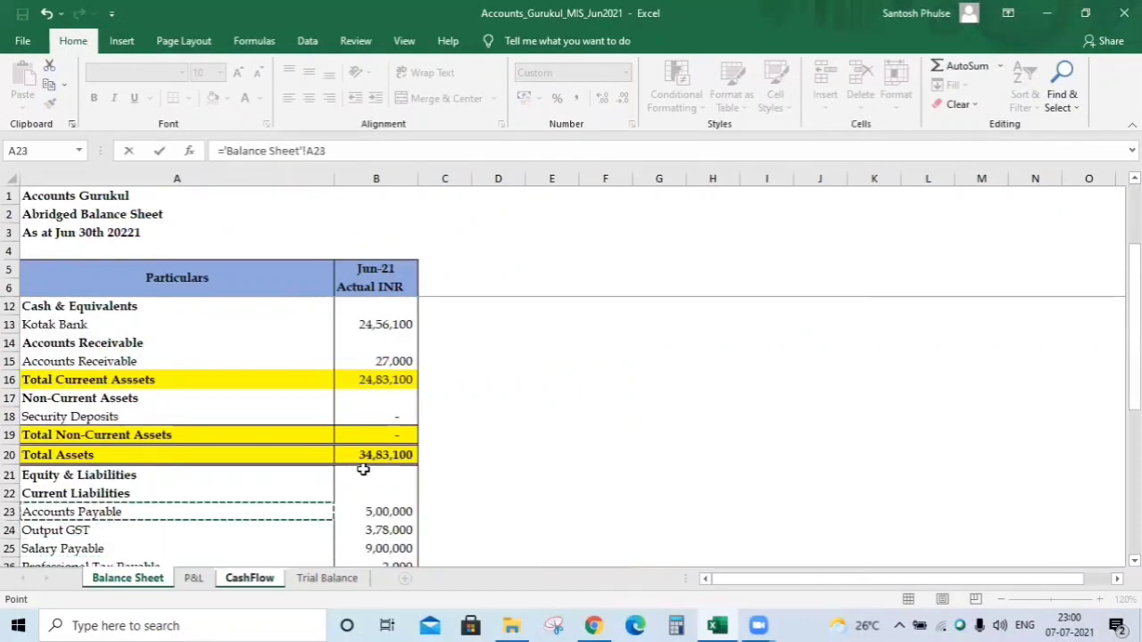
pyautogui.press('Right')
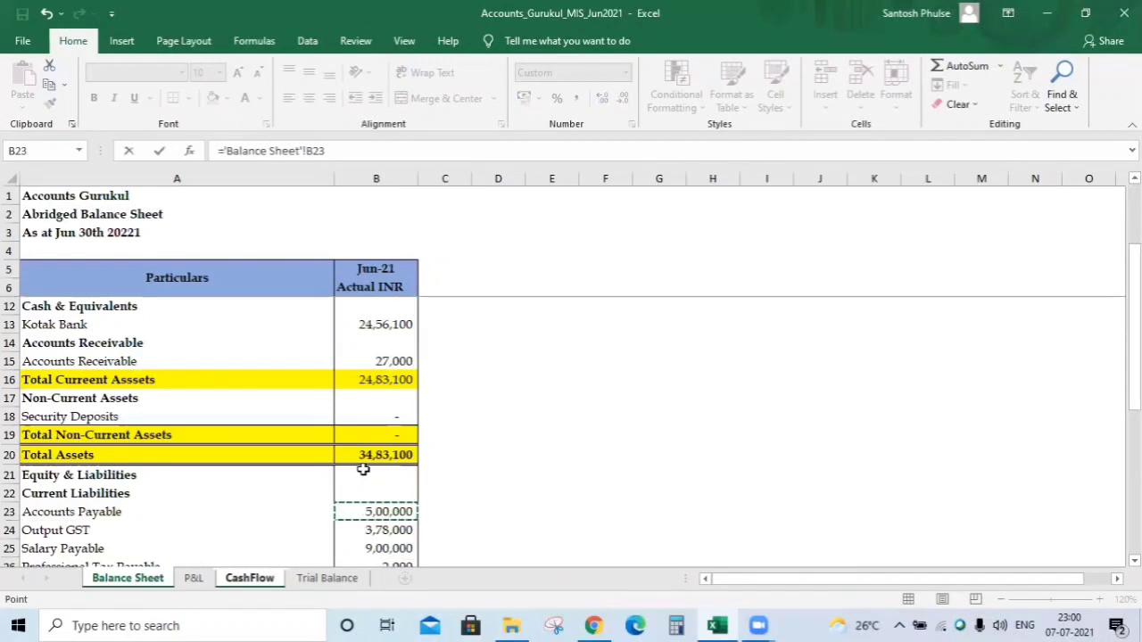
pyautogui.press('Return')
pyautogui.press('Up')
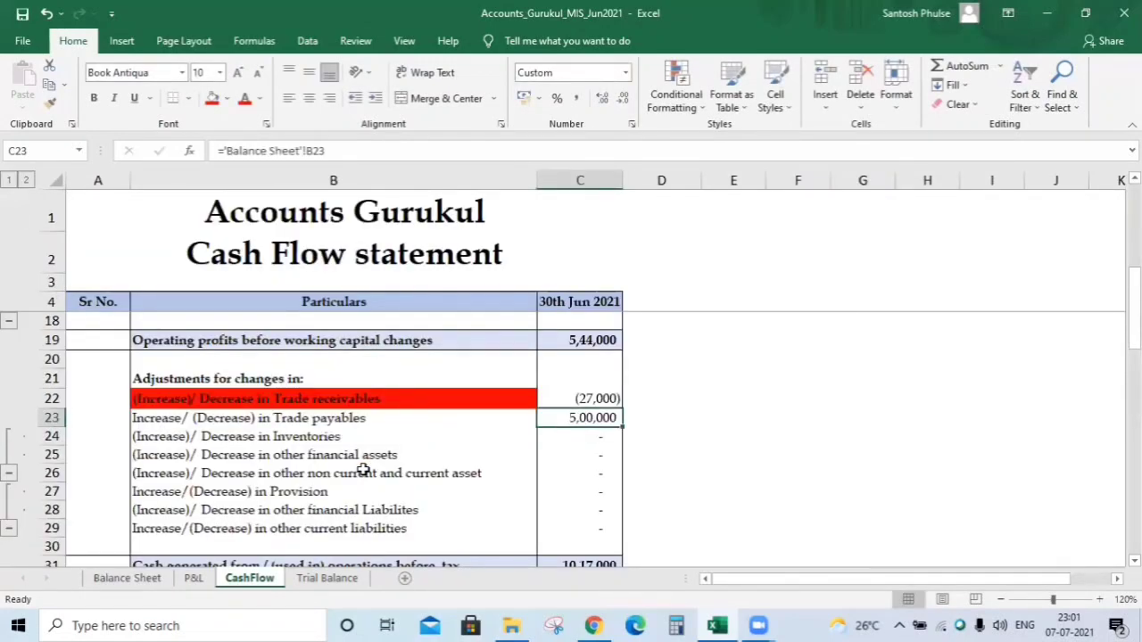
# Examine the inventories and other financial assets rows in C24 and C25
pyautogui.press('Down')
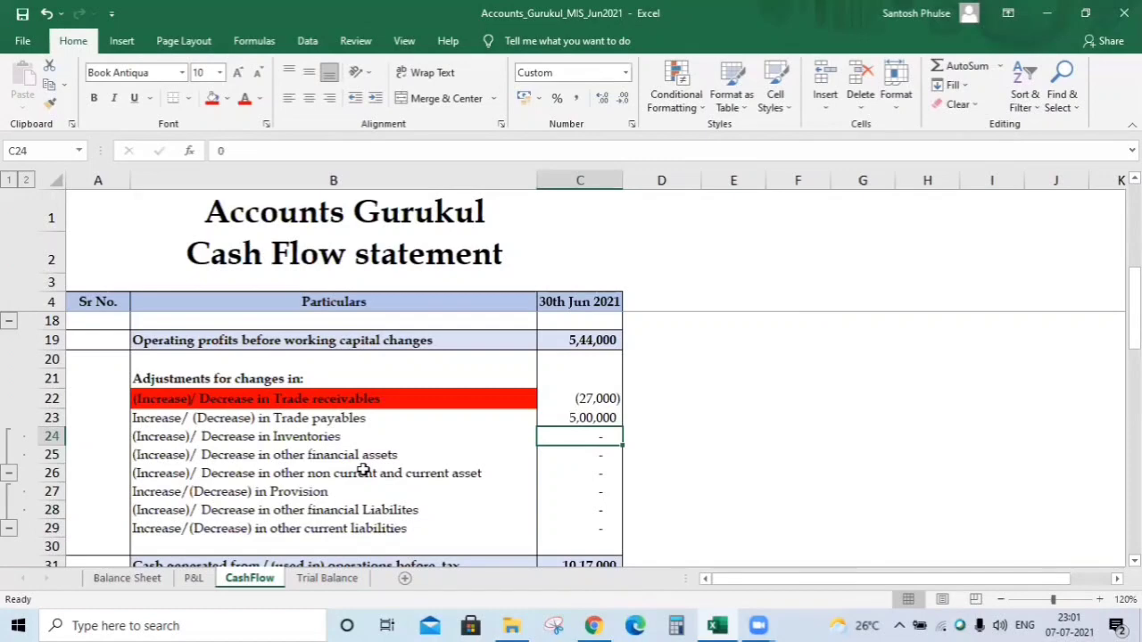
pyautogui.press('Down')
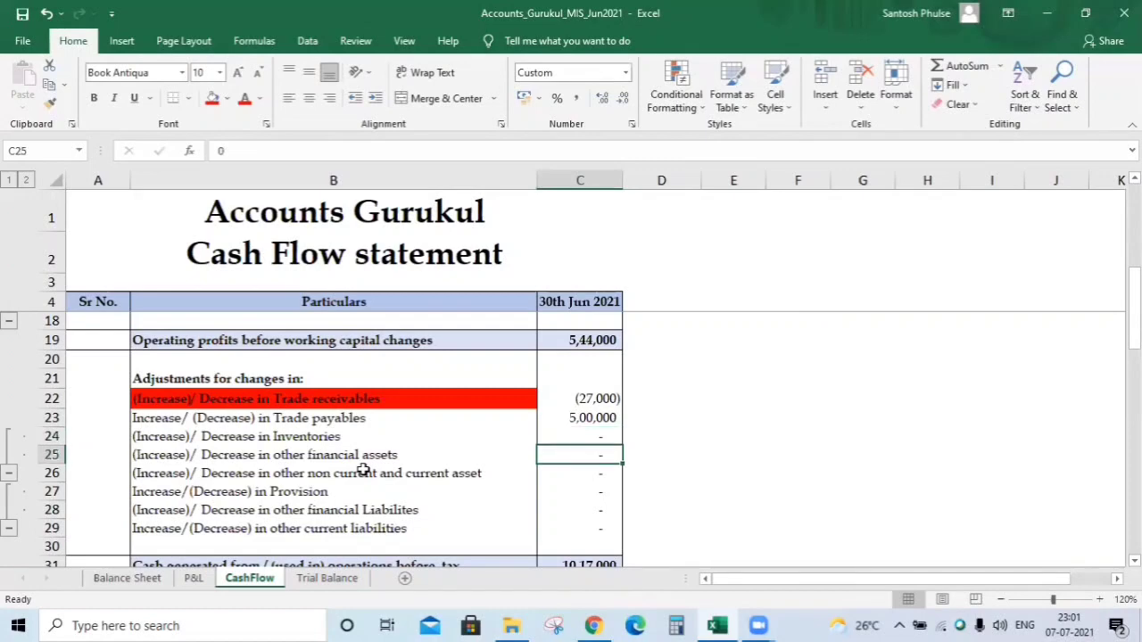
pyautogui.press('Up')
pyautogui.press('Left')
pyautogui.press('Right')
pyautogui.press('Down')
pyautogui.press('Up')
pyautogui.press('Down')
# Check the asset rows on the Balance Sheet, and return to the CashFlow row for other non current and current assets
pyautogui.click(143, 579)
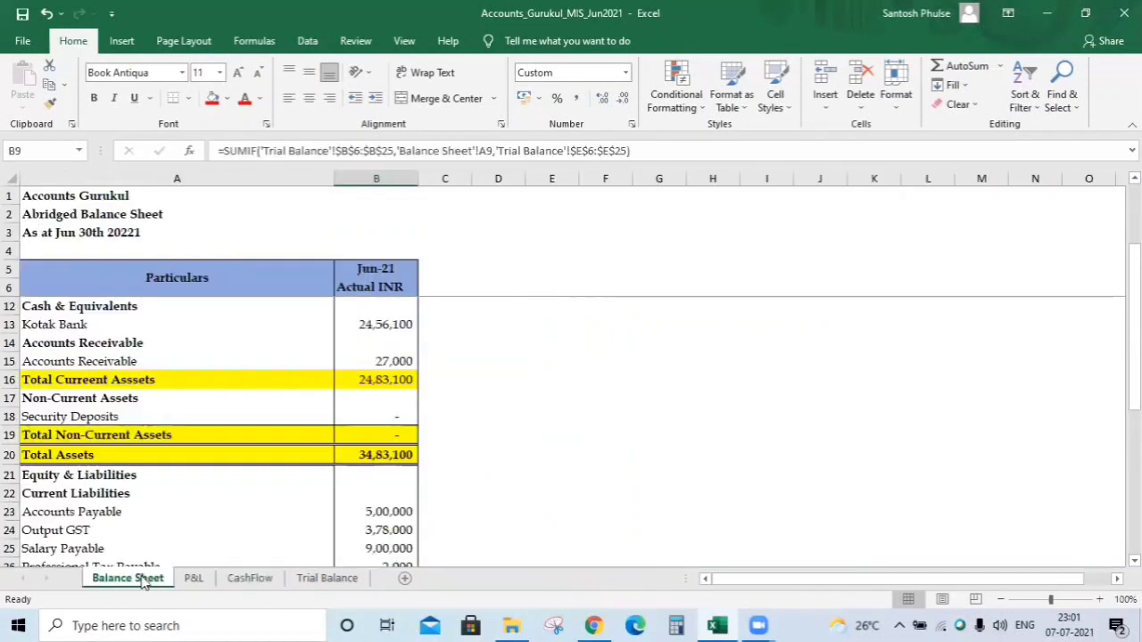
pyautogui.click(304, 339)
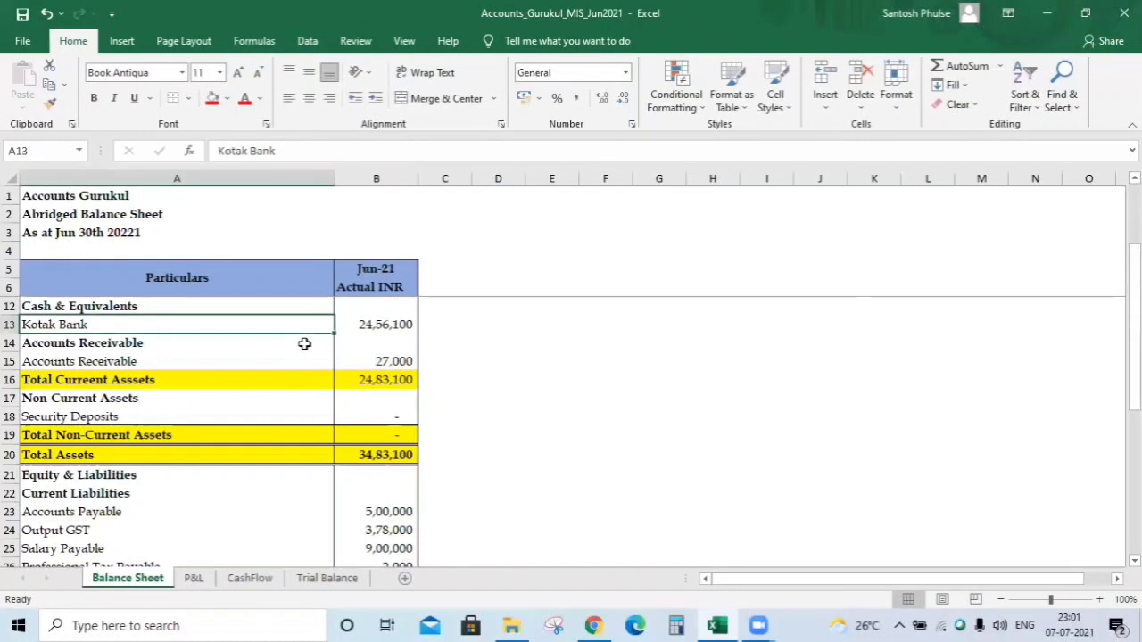
pyautogui.hotkey('ctrl', 'z')
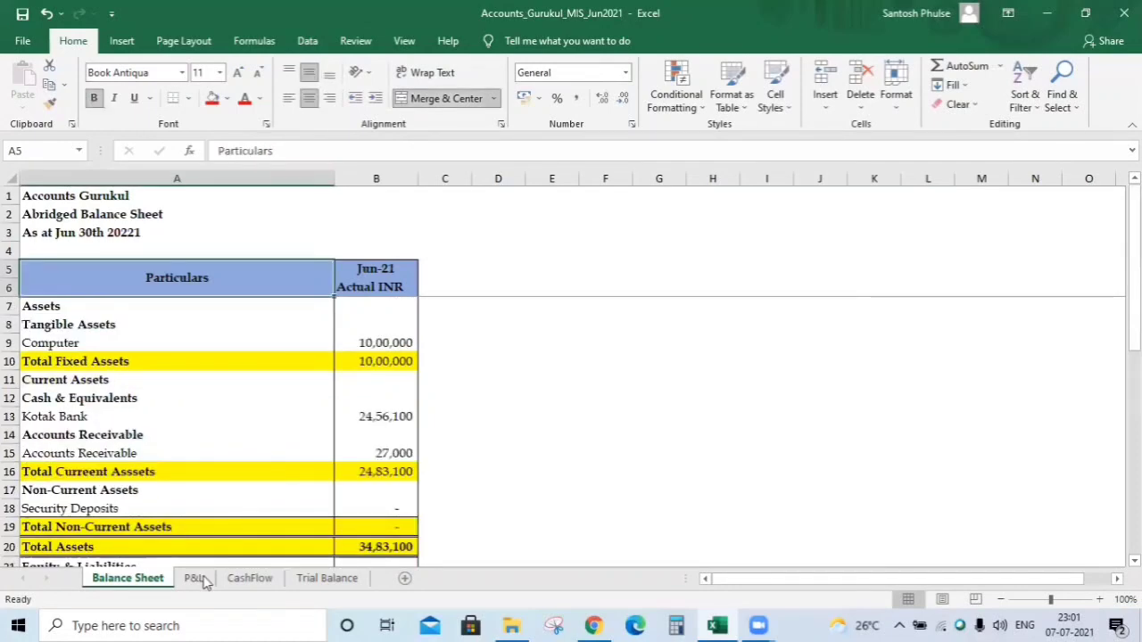
pyautogui.click(250, 579)
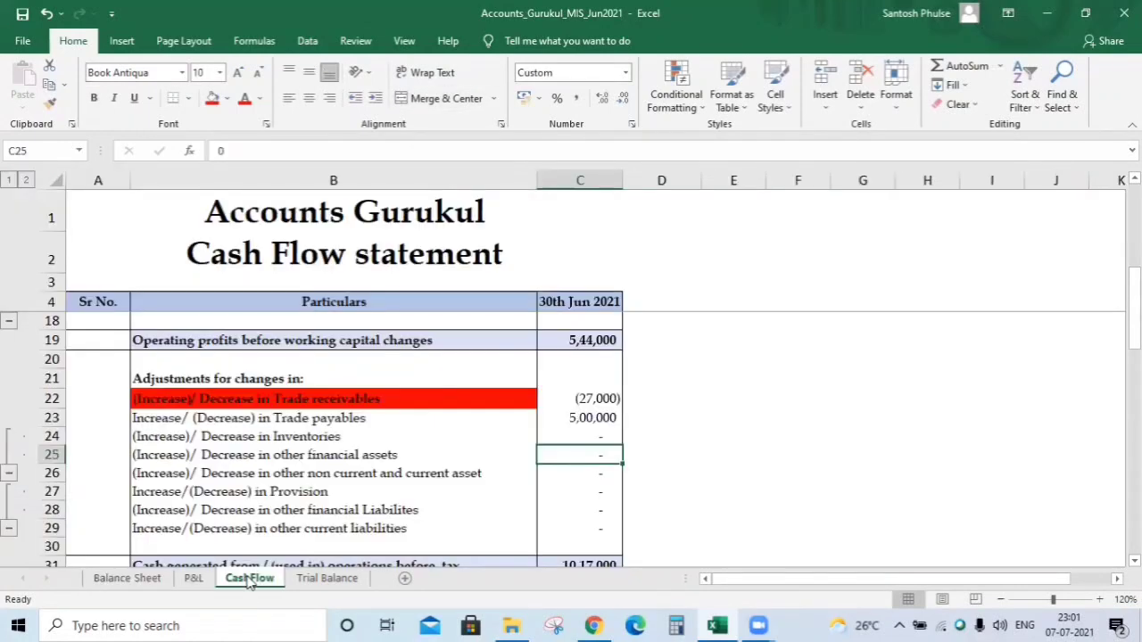
pyautogui.press('Down')
pyautogui.press('Left')
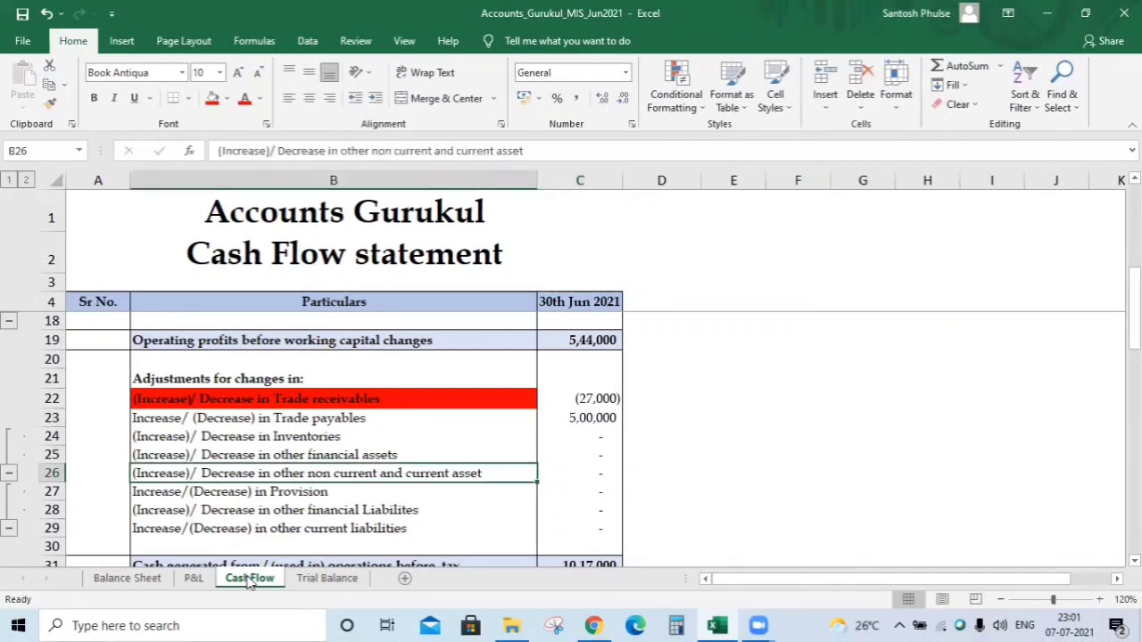
pyautogui.press('Right')
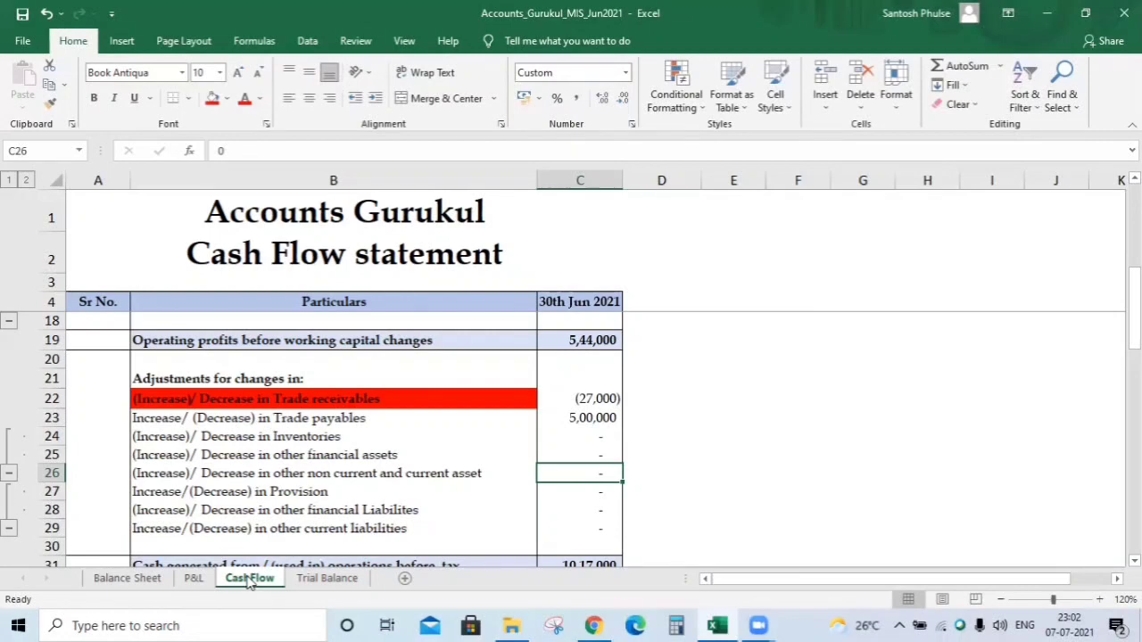
pyautogui.write('=-')
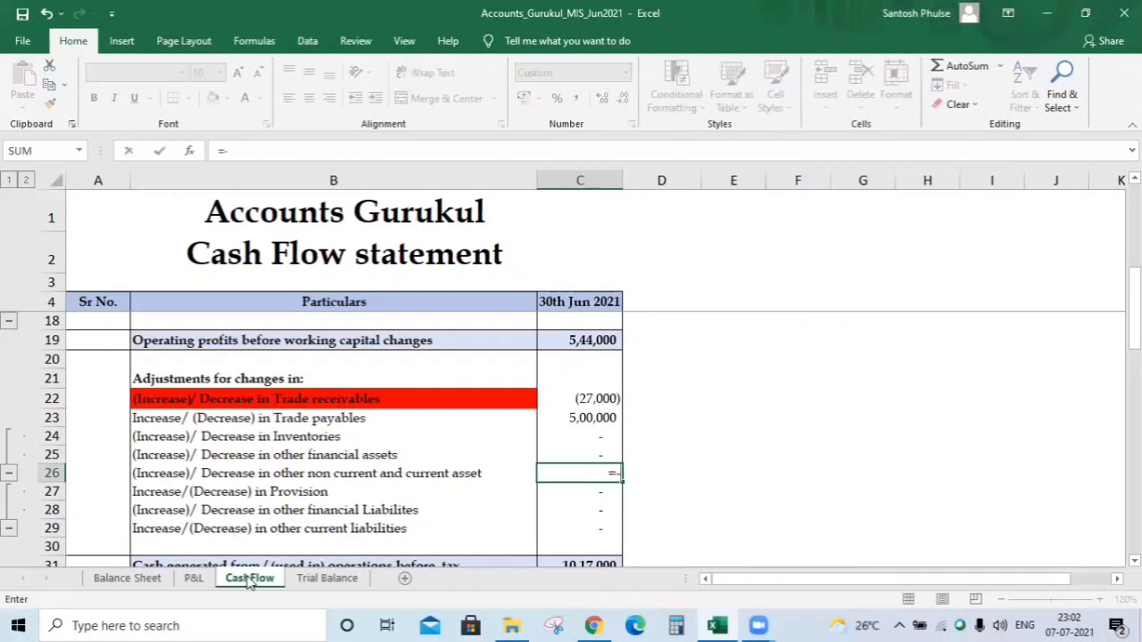
pyautogui.write('sum(')
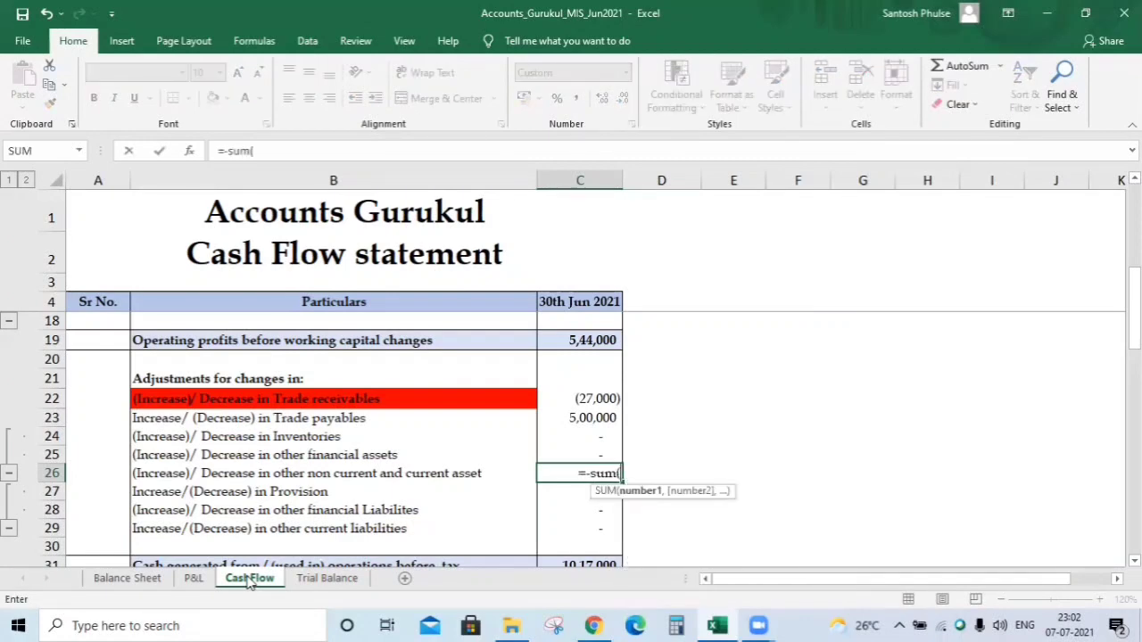
pyautogui.click(127, 580)
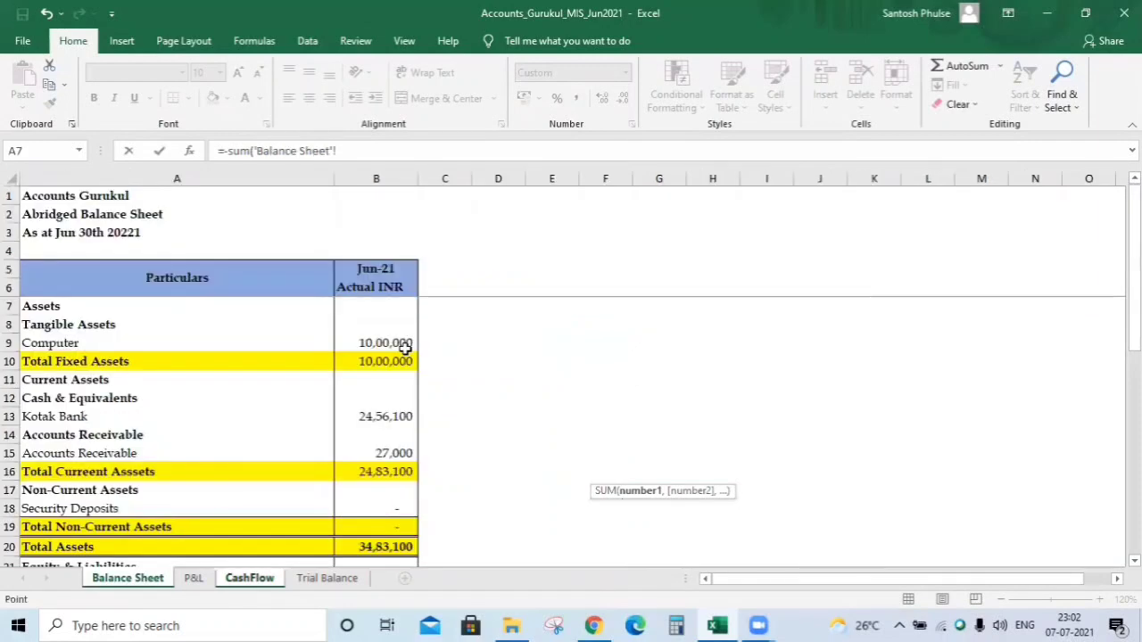
pyautogui.click(373, 451)
pyautogui.click(387, 414)
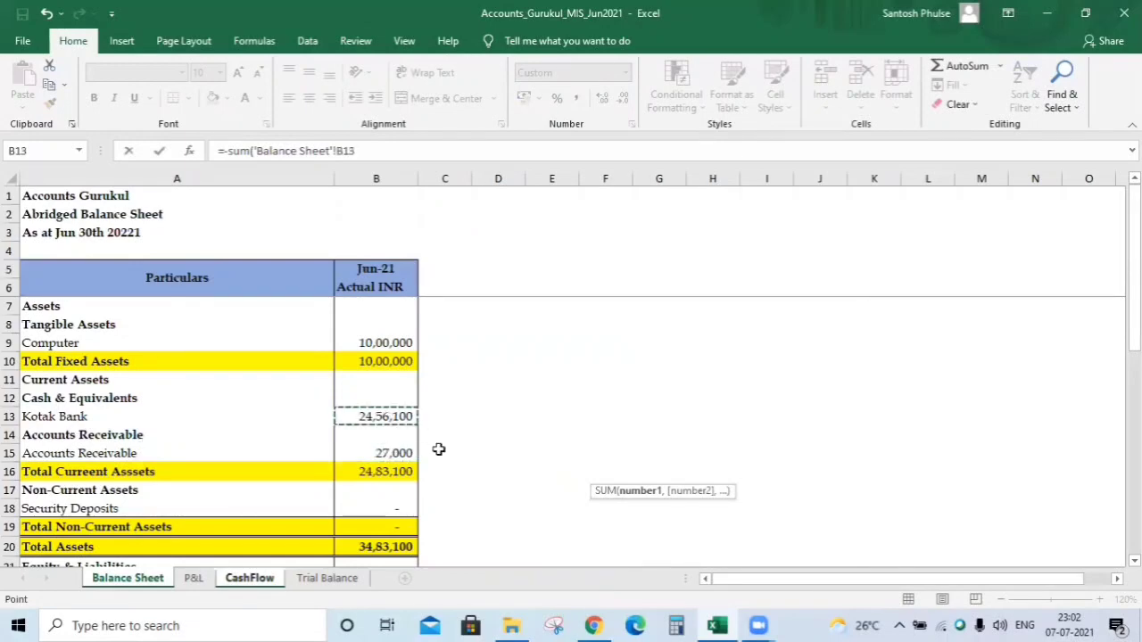
pyautogui.press('Up')
pyautogui.press('Up')
pyautogui.press('Up')
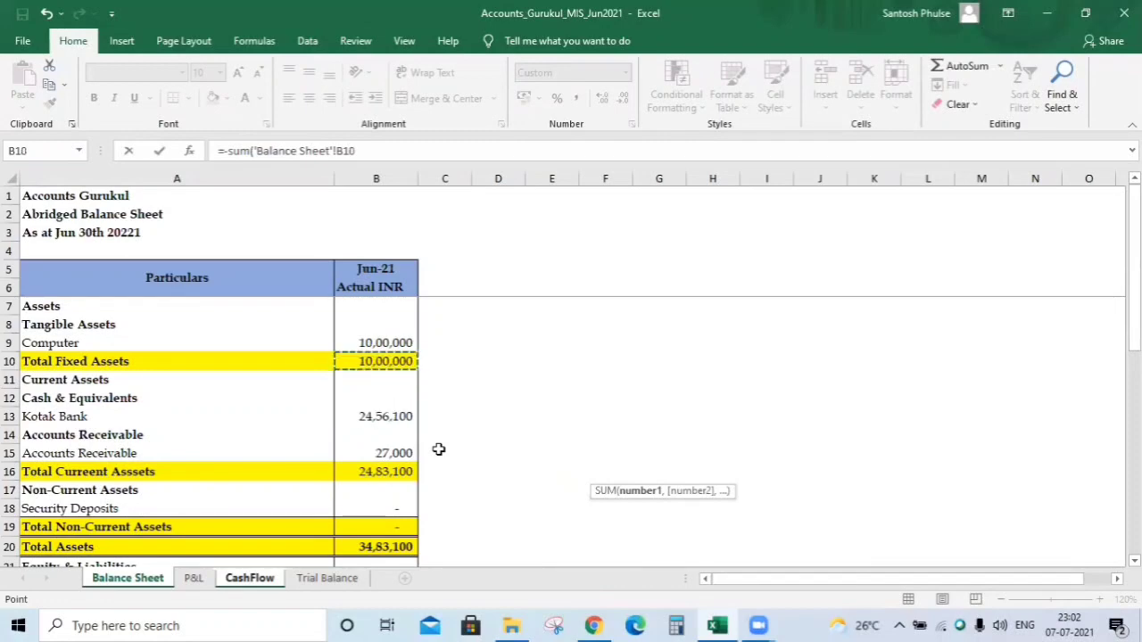
pyautogui.press('Down')
pyautogui.press('Down')
pyautogui.press('Down')
pyautogui.press('Down')
pyautogui.press('Down')
pyautogui.press('Down')
pyautogui.press('Down')
pyautogui.press('Down')
pyautogui.press('Down')
pyautogui.press('Down')
pyautogui.press('Down')
pyautogui.press('Down')
pyautogui.press('Down')
pyautogui.press('Up')
pyautogui.press('Up')
pyautogui.press('Up')
pyautogui.press('Up')
pyautogui.press('Up')
pyautogui.press('Up')
pyautogui.press('Up')
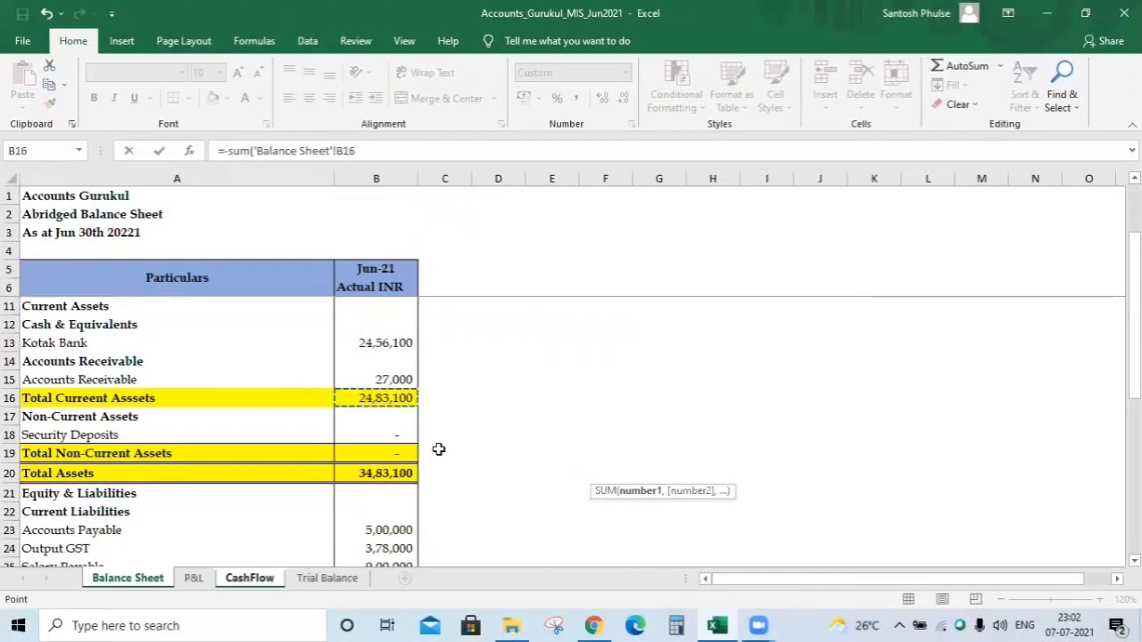
pyautogui.press('Return')
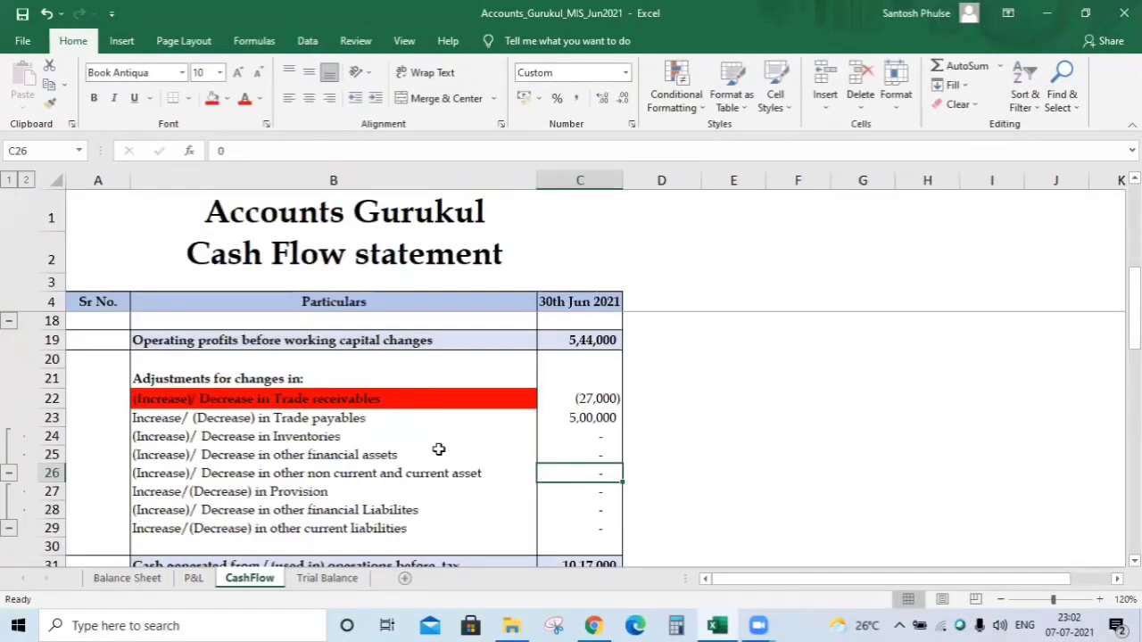
# Examine the provision, other financial liabilities and other current liabilities rows, and recheck the trade payables link in C23
pyautogui.press('Down')
pyautogui.press('Left')
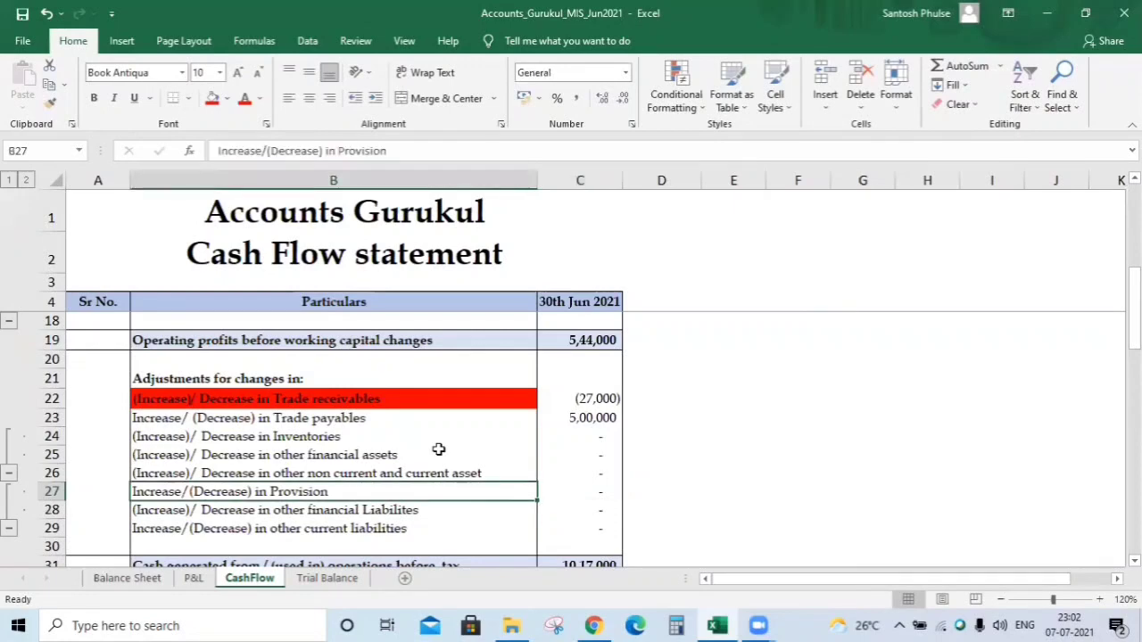
pyautogui.press('Right')
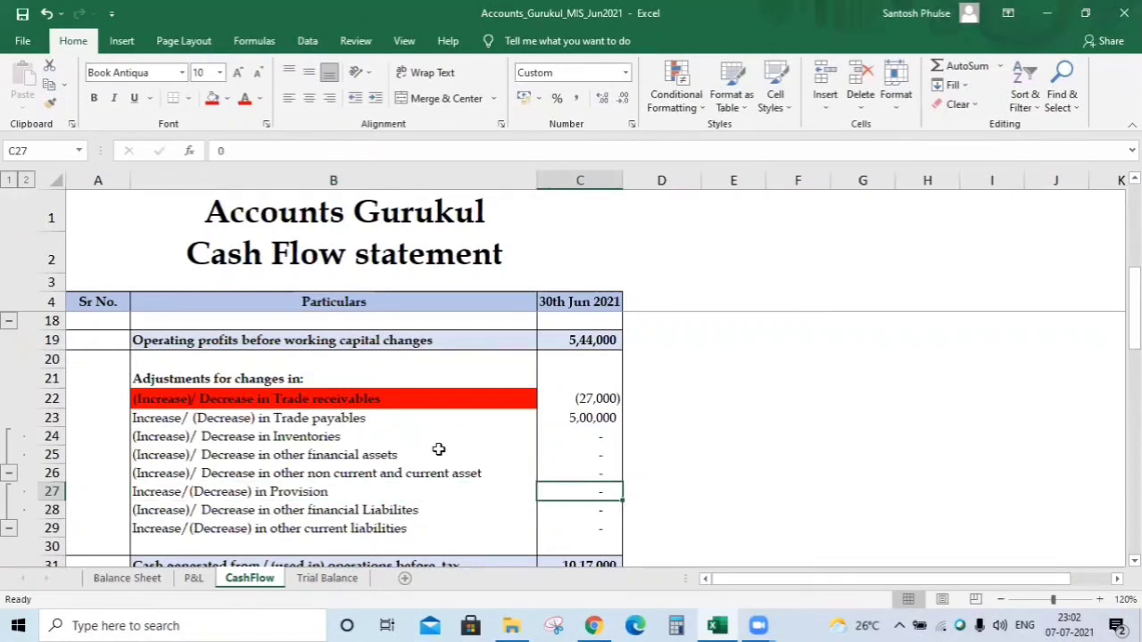
pyautogui.press('Down')
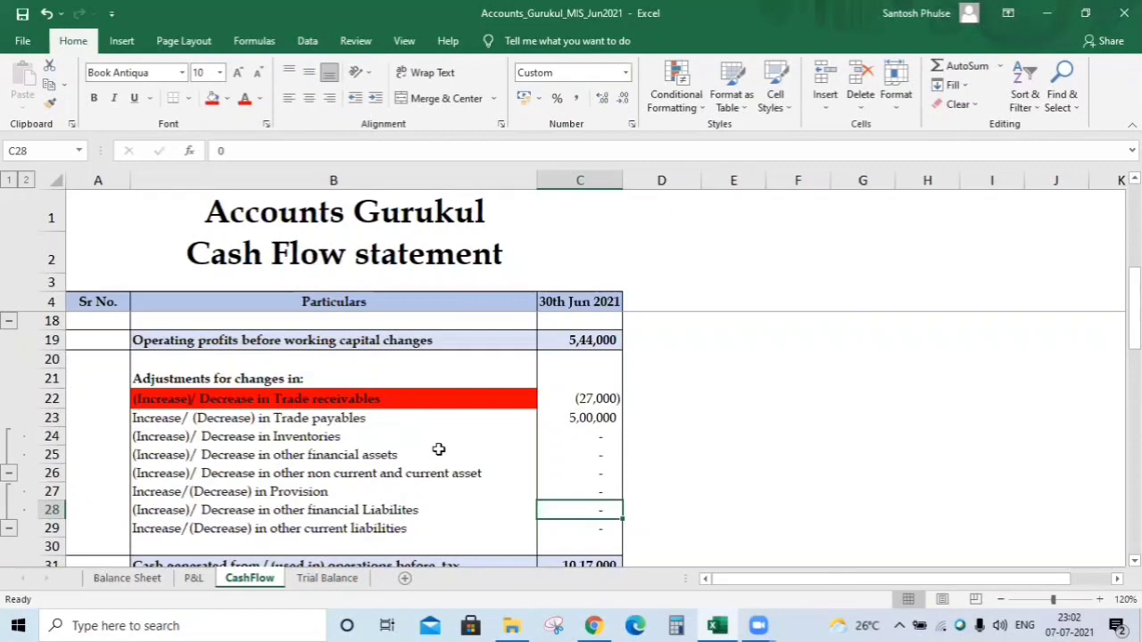
pyautogui.press('Down')
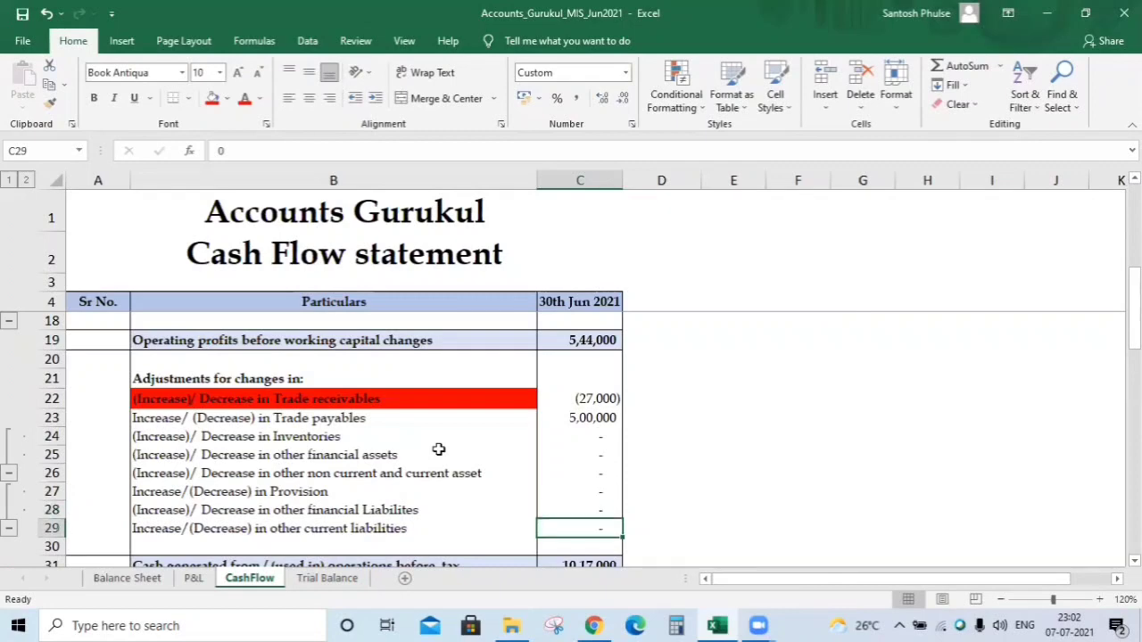
pyautogui.press('Up')
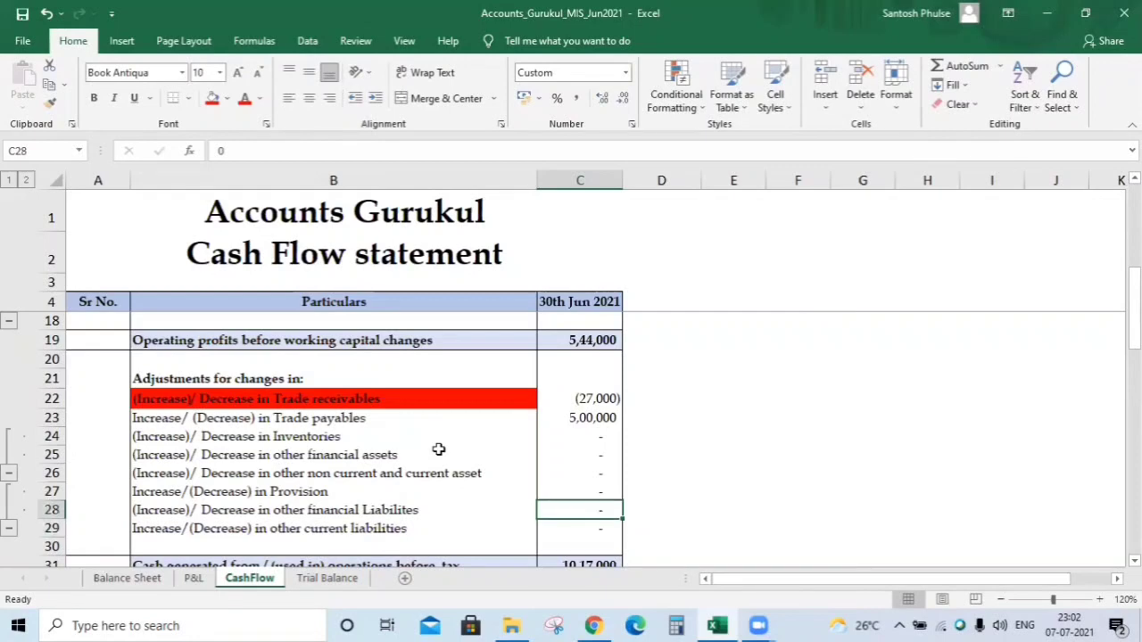
pyautogui.press('Up')
pyautogui.press('Up')
pyautogui.press('Up')
pyautogui.press('Up')
pyautogui.press('Up')
pyautogui.press('Up')
pyautogui.press('Up')
pyautogui.press('Up')
pyautogui.press('Down')
pyautogui.press('Down')
pyautogui.press('Down')
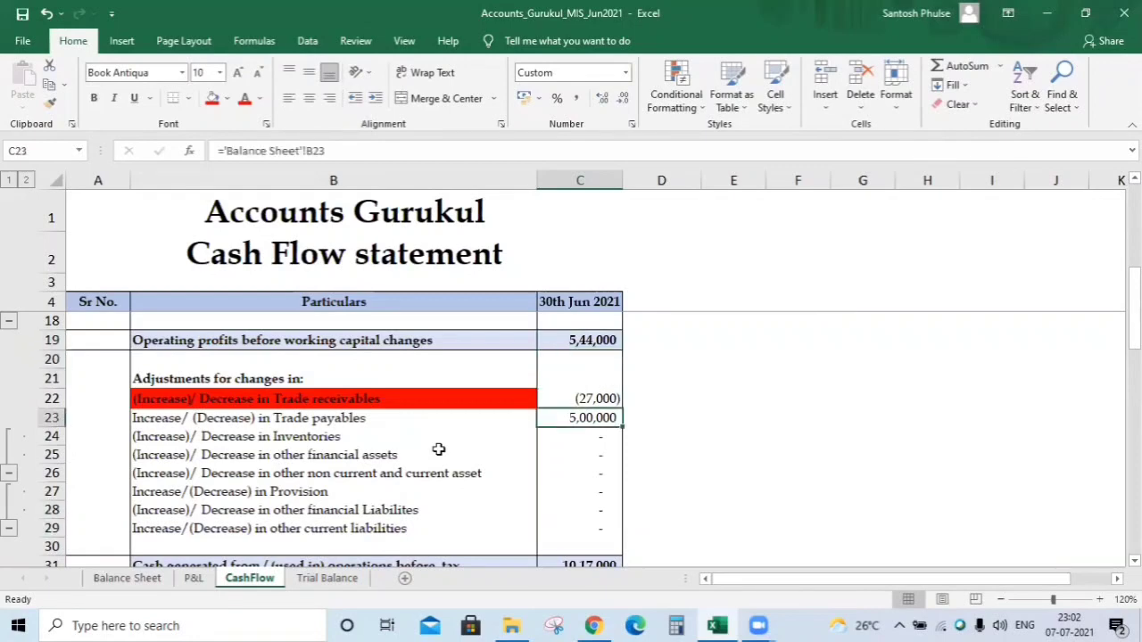
# Link other current liabilities in C29 to the Output GST through Reimbursement of Expenses Payable rows with =SUM('Balance Sheet'!B24:B28)
pyautogui.press('Down')
pyautogui.press('Down')
pyautogui.press('Down')
pyautogui.press('Down')
pyautogui.press('Down')
pyautogui.press('Down')
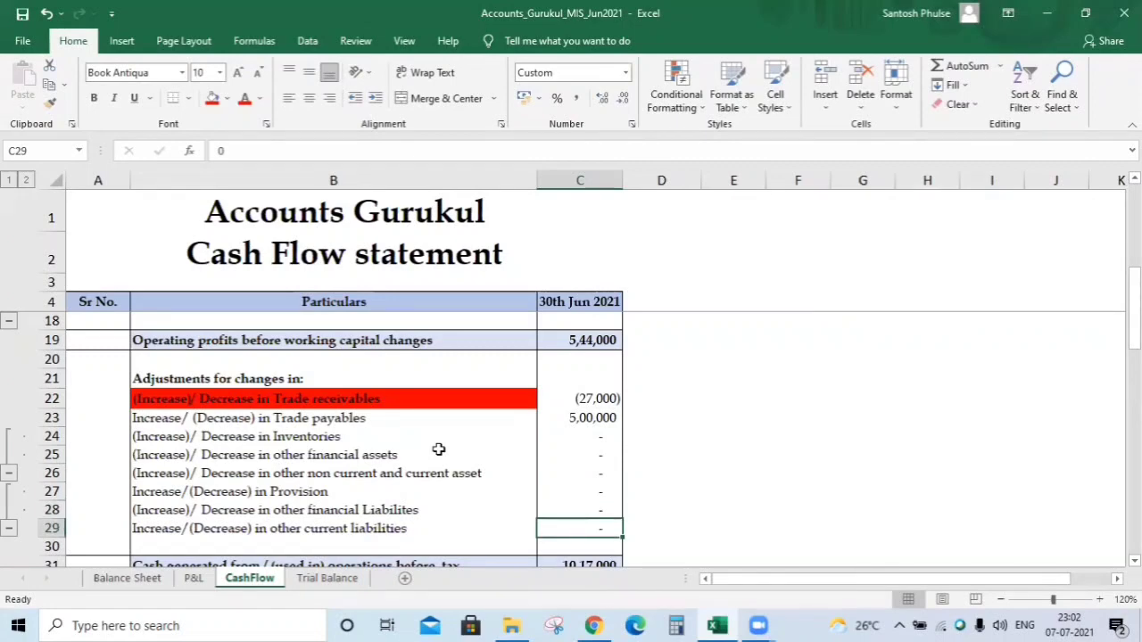
pyautogui.write('=sum')
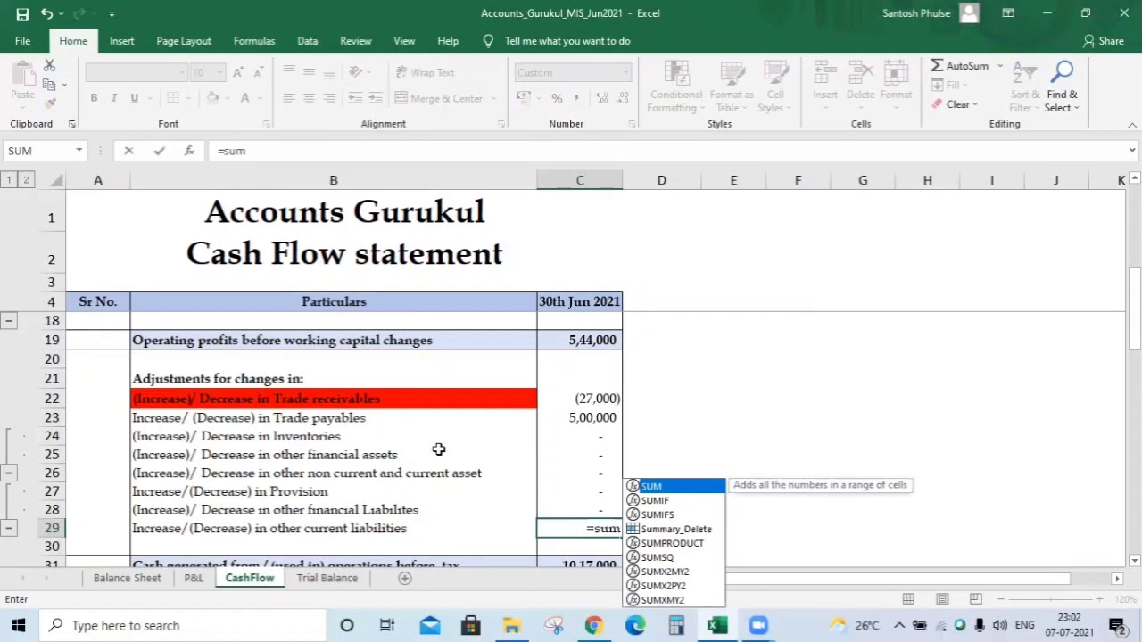
pyautogui.write('(')
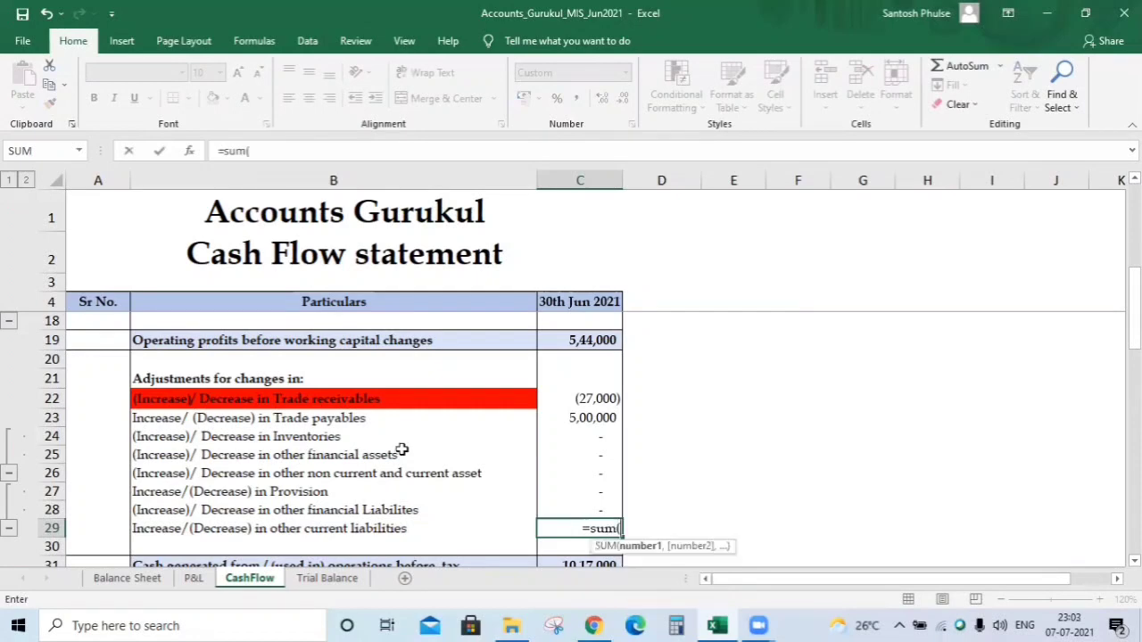
pyautogui.click(121, 578)
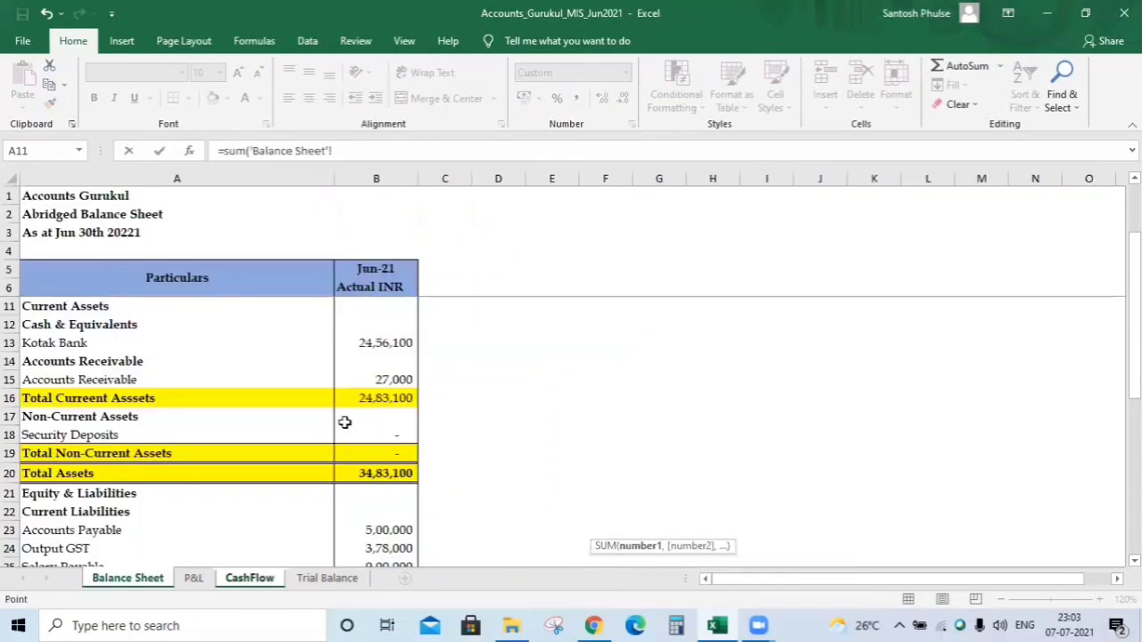
pyautogui.click(345, 422)
pyautogui.press('Down')
pyautogui.press('Down')
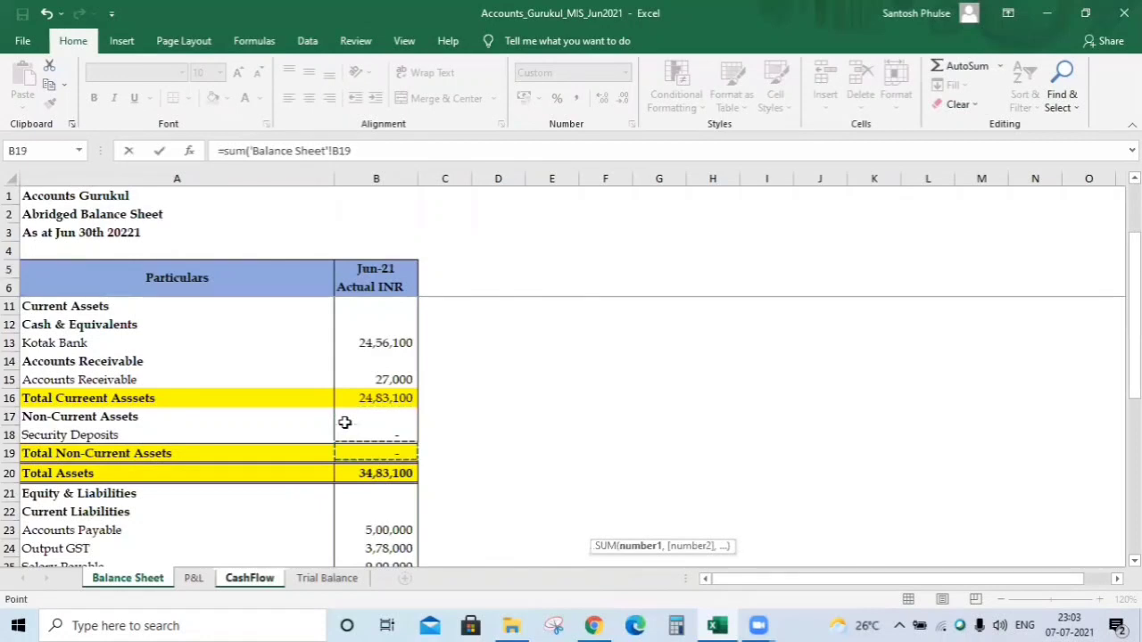
pyautogui.press('Down')
pyautogui.press('Down')
pyautogui.press('Down')
pyautogui.press('Down')
pyautogui.press('Down')
pyautogui.press('Down')
pyautogui.press('Down')
pyautogui.press('Down')
pyautogui.press('Up')
pyautogui.press('Up')
pyautogui.press('Up')
pyautogui.press('Up')
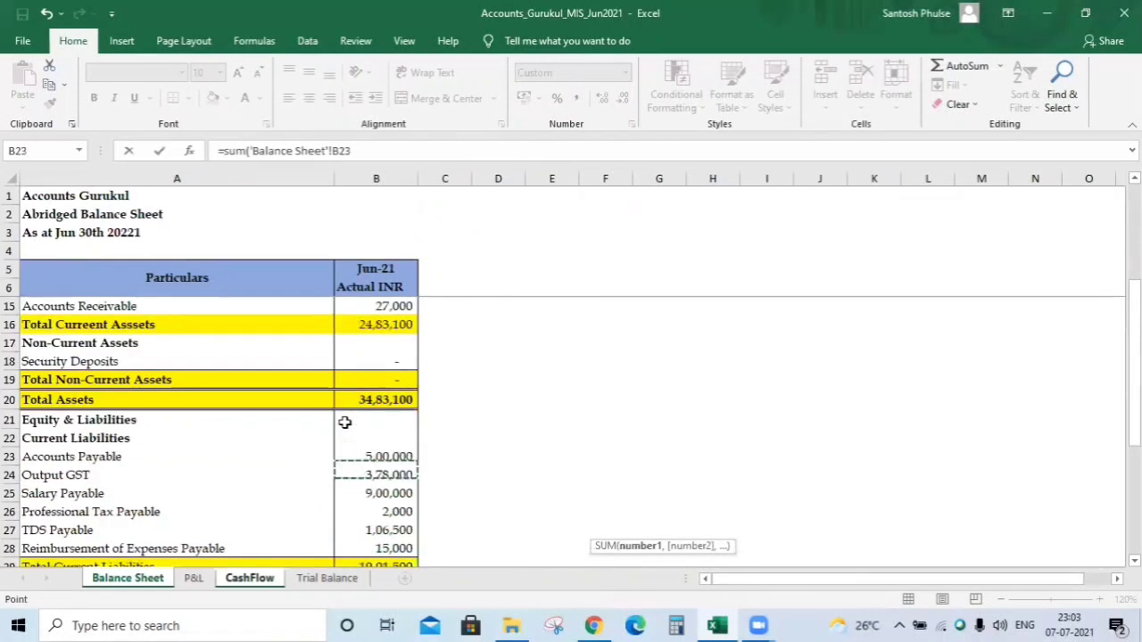
pyautogui.press('Down')
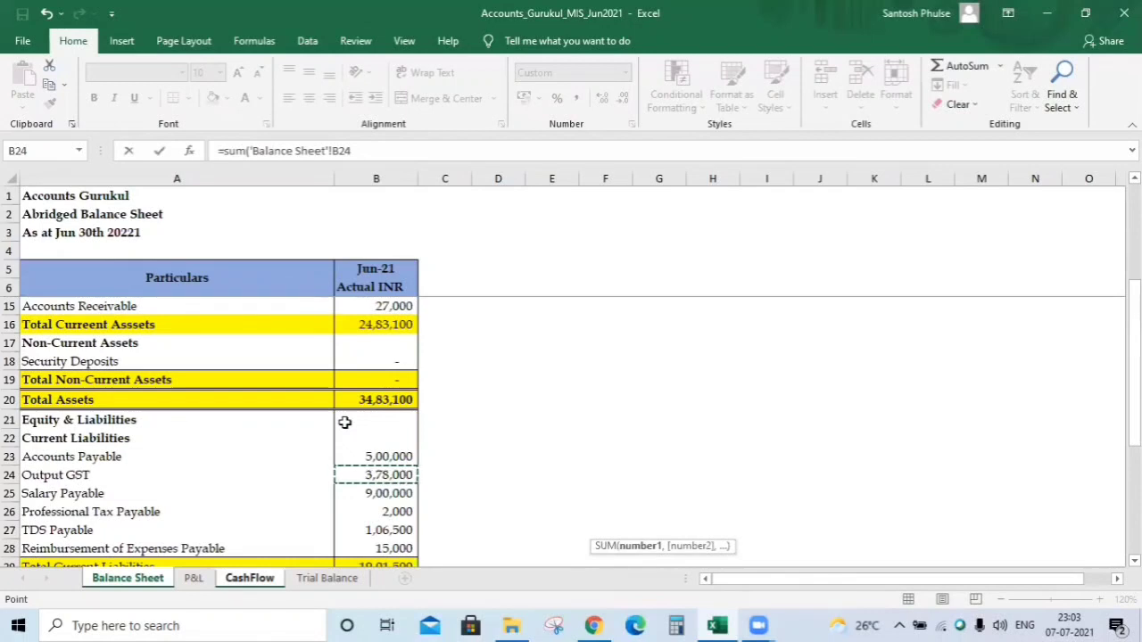
pyautogui.hotkey('shift', 'Down')
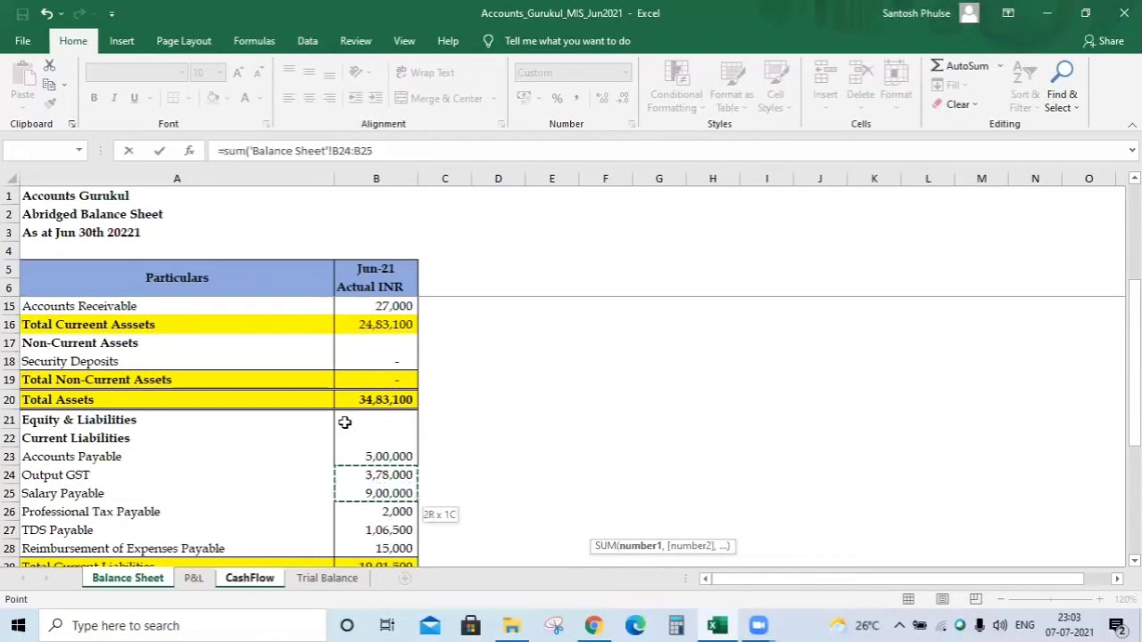
pyautogui.hotkey('shift', 'Down')
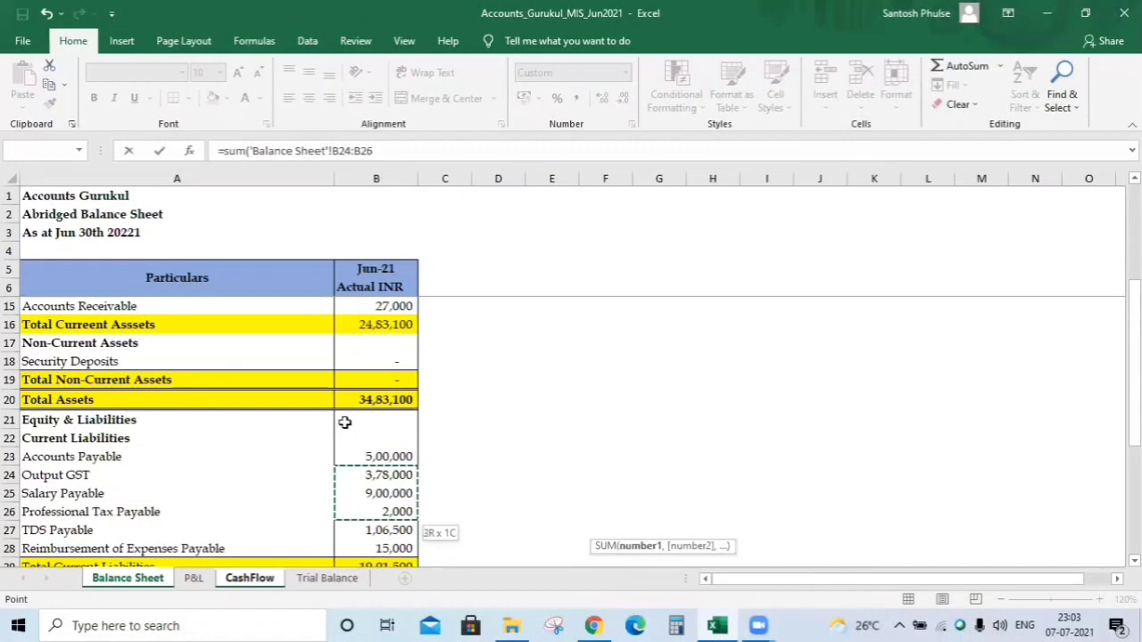
pyautogui.hotkey('shift', 'Down')
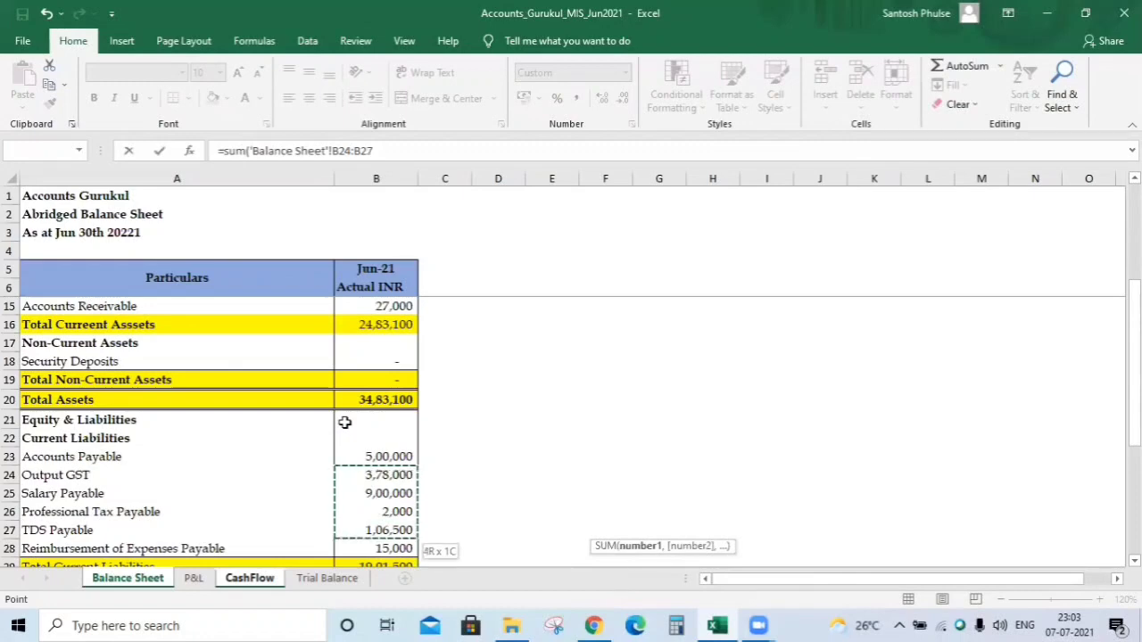
pyautogui.hotkey('shift', 'Down')
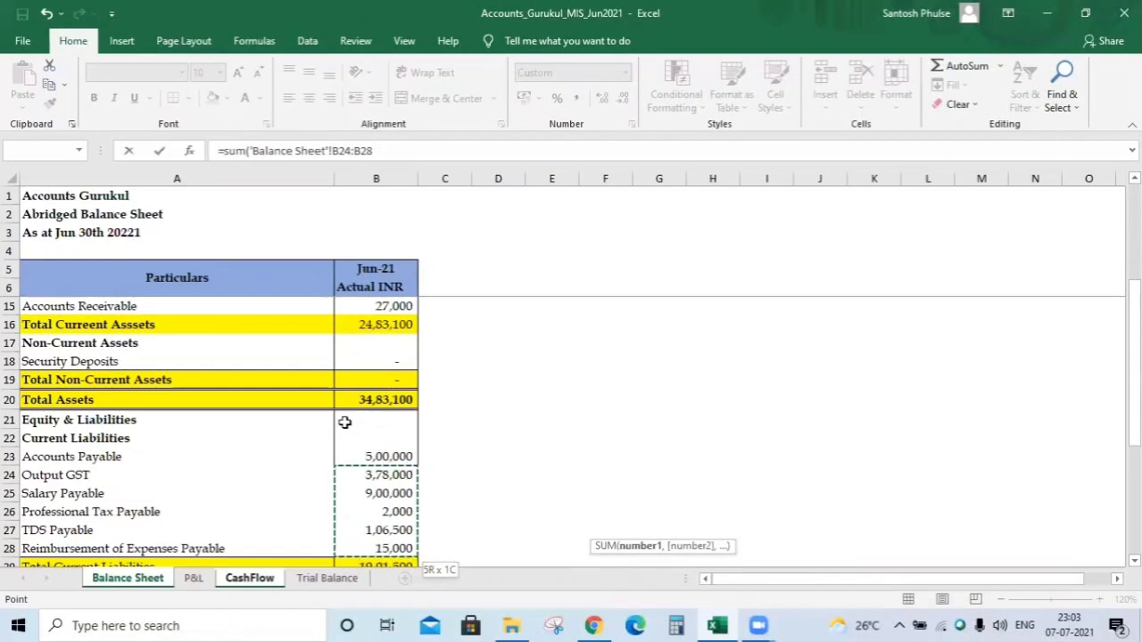
pyautogui.write(')')
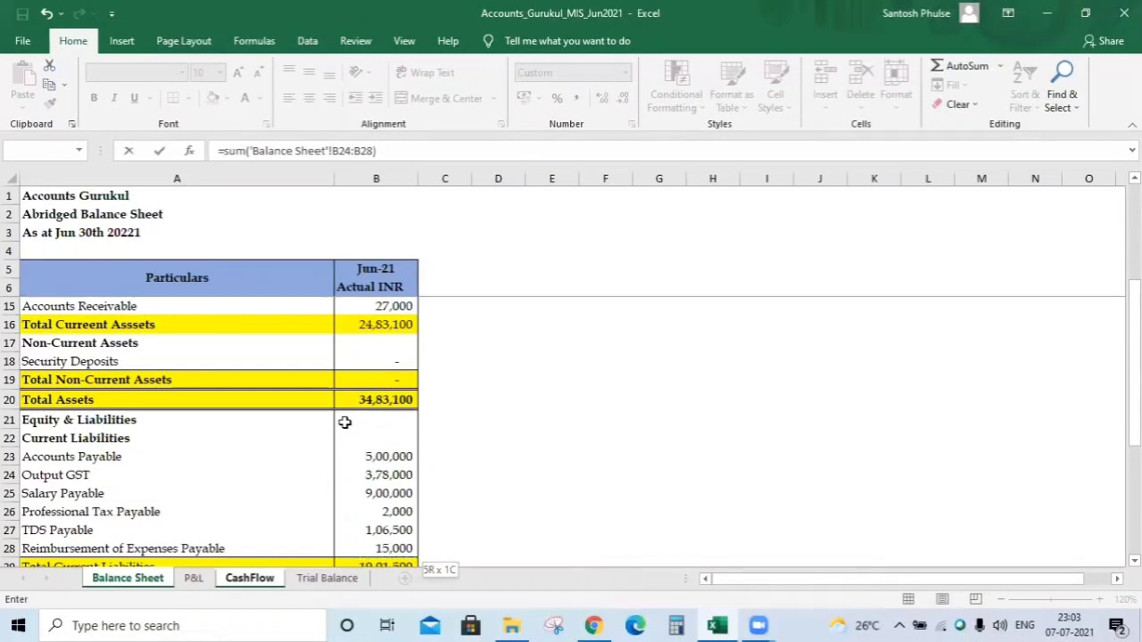
pyautogui.press('Return')
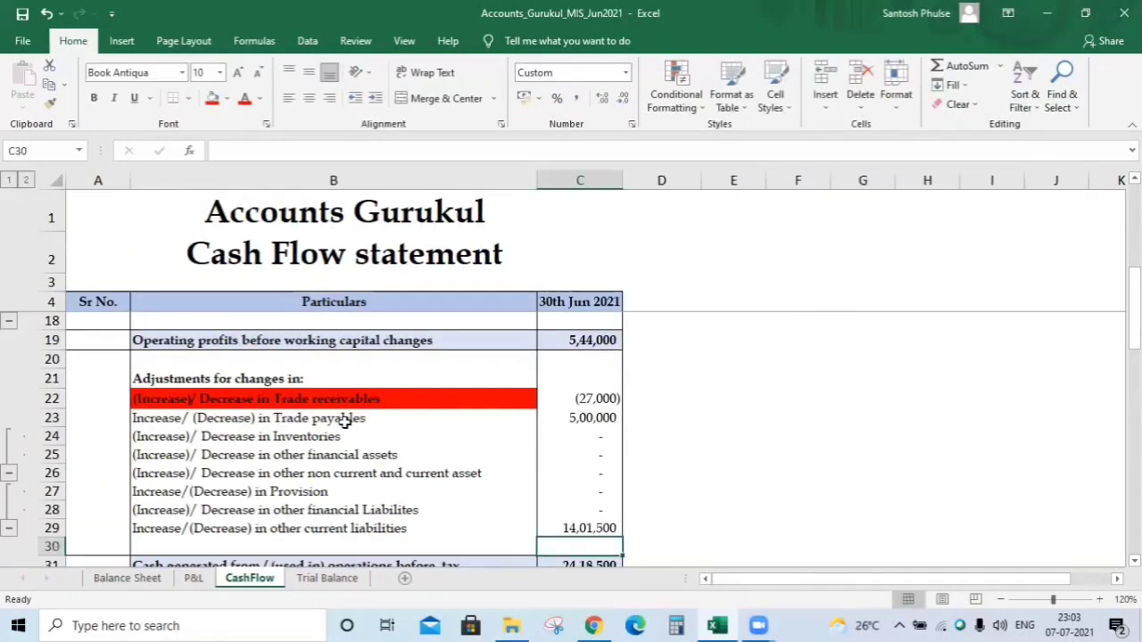
# Inspect the C29 formula and the range summed for cash generated from operations before tax in C31
pyautogui.press('Up')
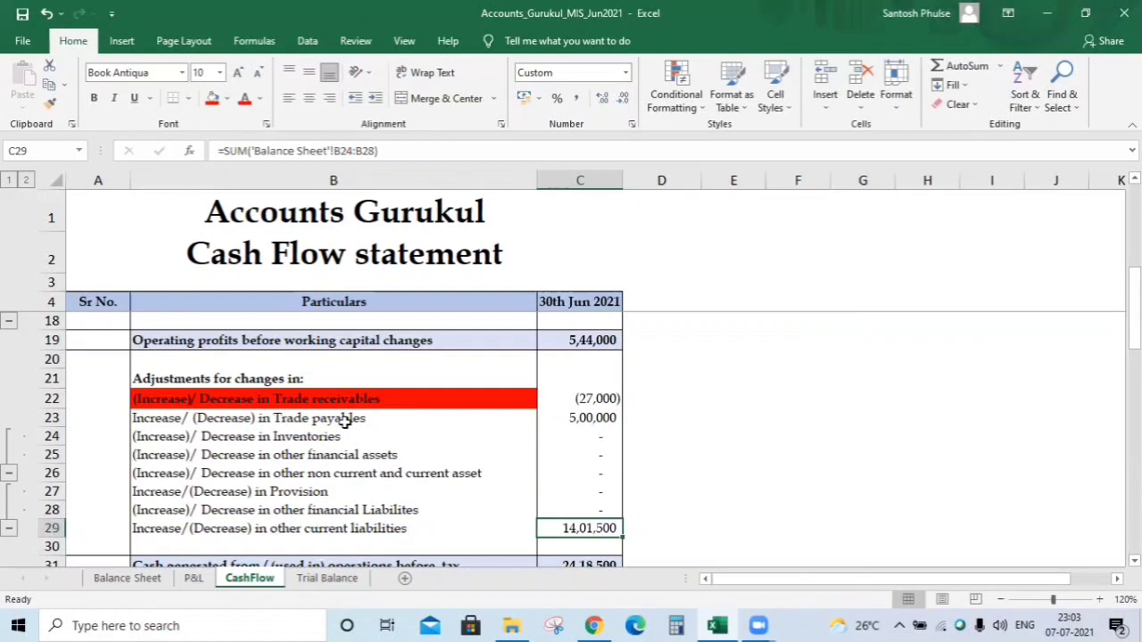
pyautogui.press('Down')
pyautogui.press('Down')
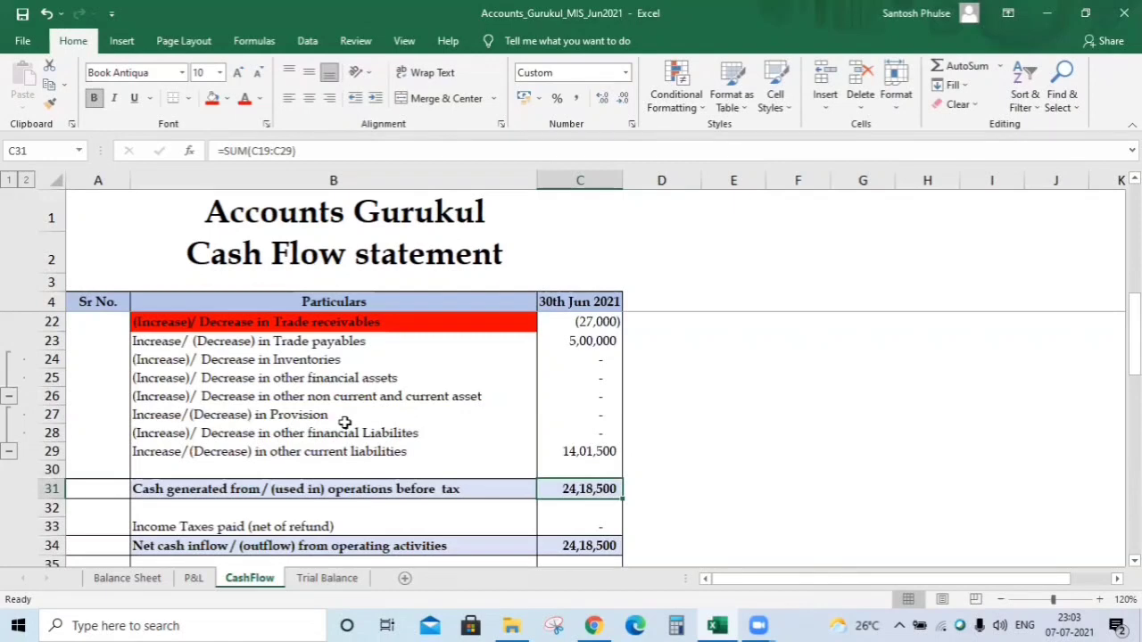
pyautogui.press('F2')
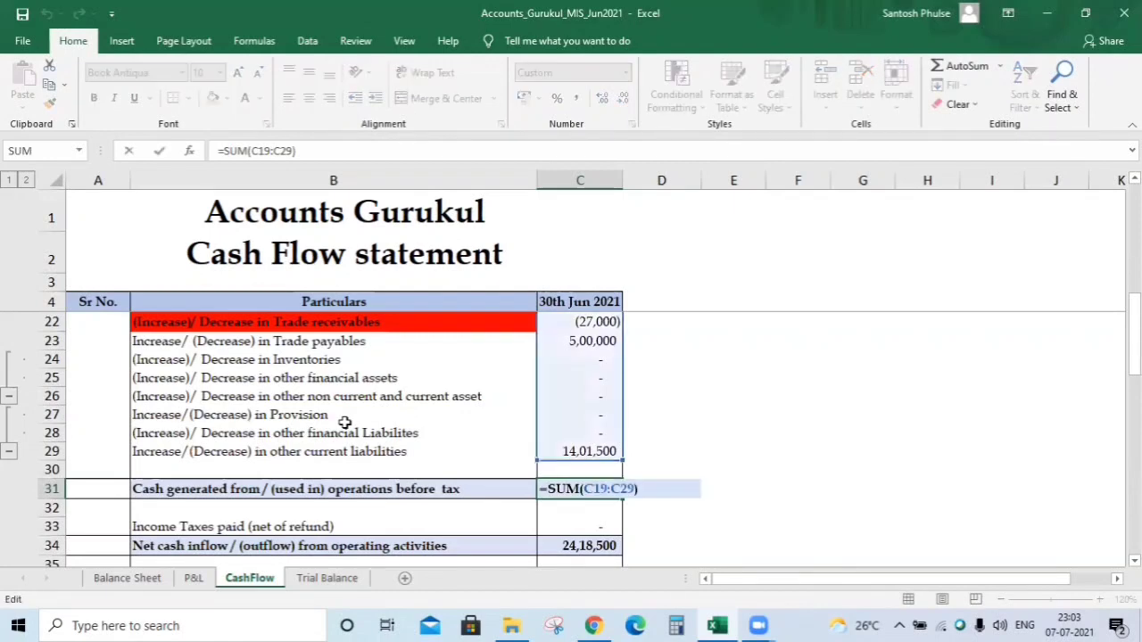
pyautogui.press('Escape')
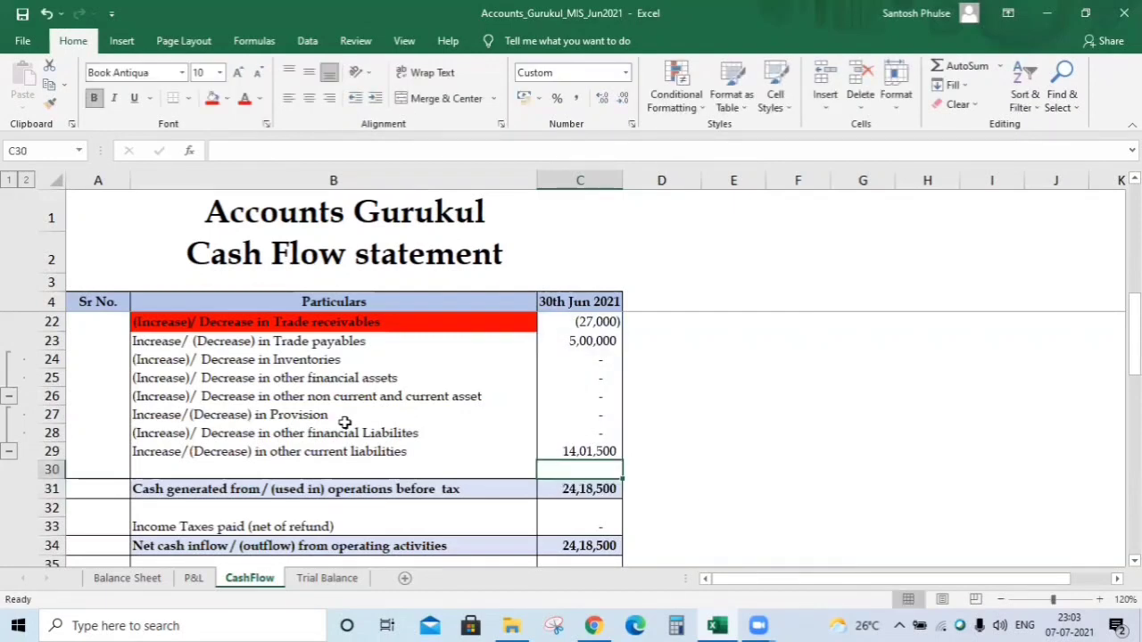
# Select C19:C29, from operating profits through other current liabilities, to check their sum against the cash generated from operations
pyautogui.press('pageup')
pyautogui.press('Down')
pyautogui.press('Down')
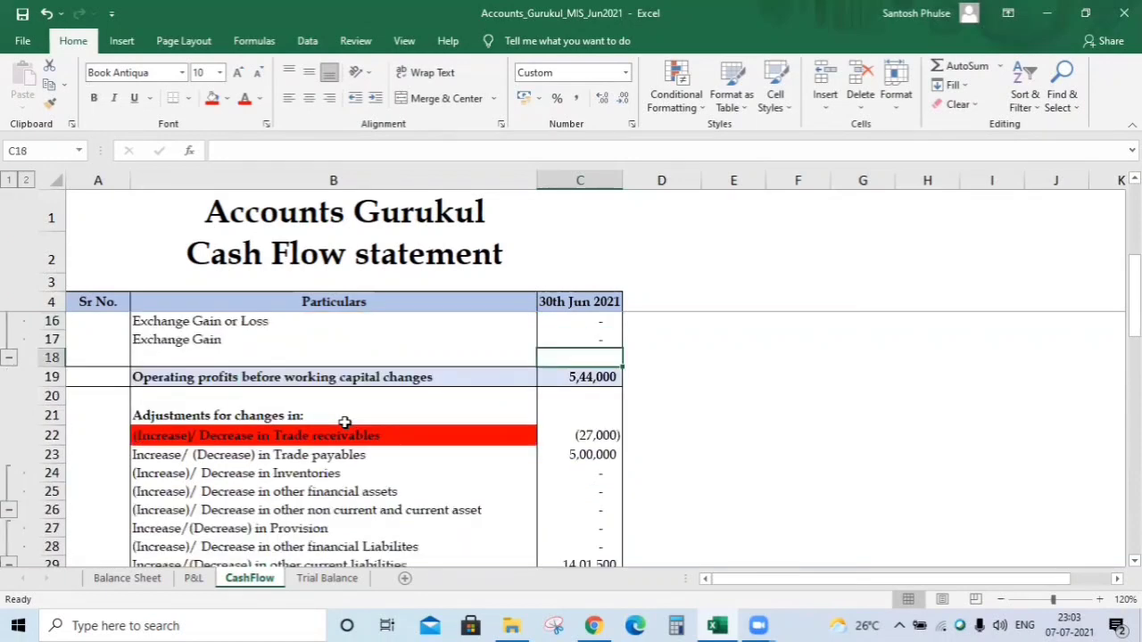
pyautogui.press('Down')
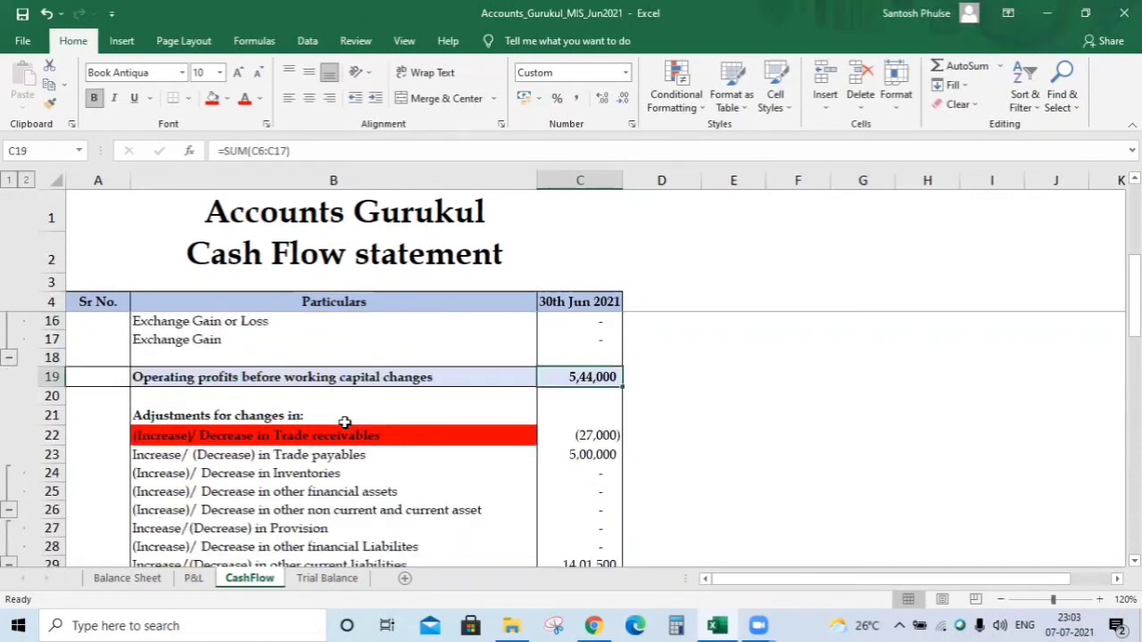
pyautogui.hotkey('shift', 'Down')
pyautogui.hotkey('shift', 'Down')
pyautogui.hotkey('shift', 'Down')
pyautogui.hotkey('shift', 'Down')
pyautogui.hotkey('shift', 'Down')
pyautogui.hotkey('shift', 'Down')
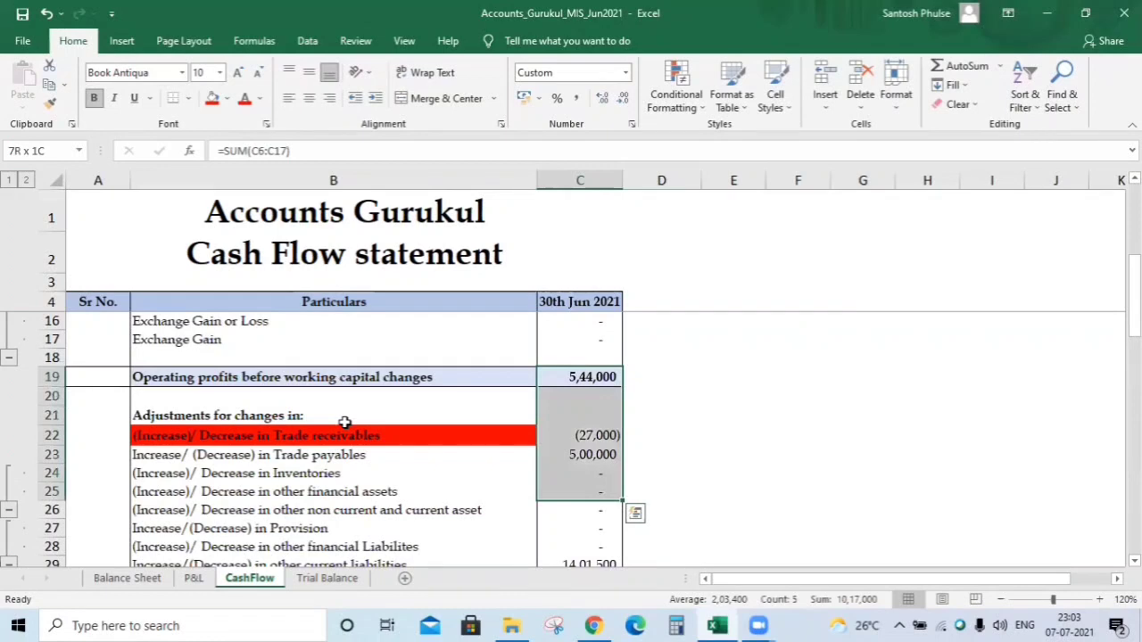
pyautogui.hotkey('shift', 'Down')
pyautogui.hotkey('shift', 'Down')
pyautogui.hotkey('shift', 'Down')
pyautogui.hotkey('shift', 'Down')
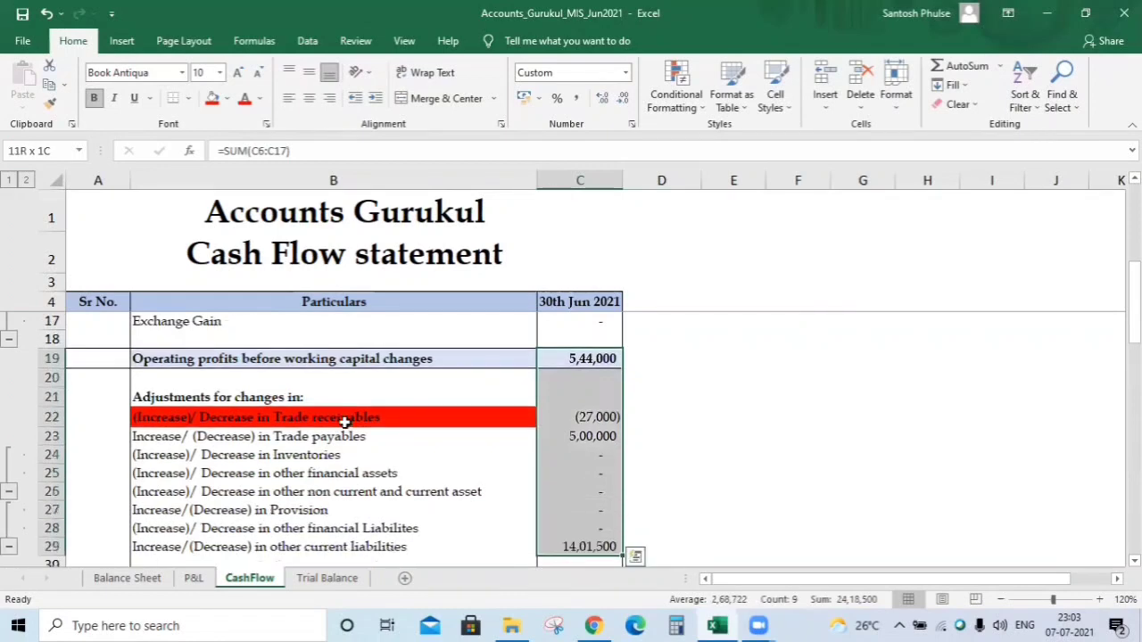
# Extend the sum check through C30, and review cash generated from operations before tax in C31
pyautogui.hotkey('shift', 'Down')
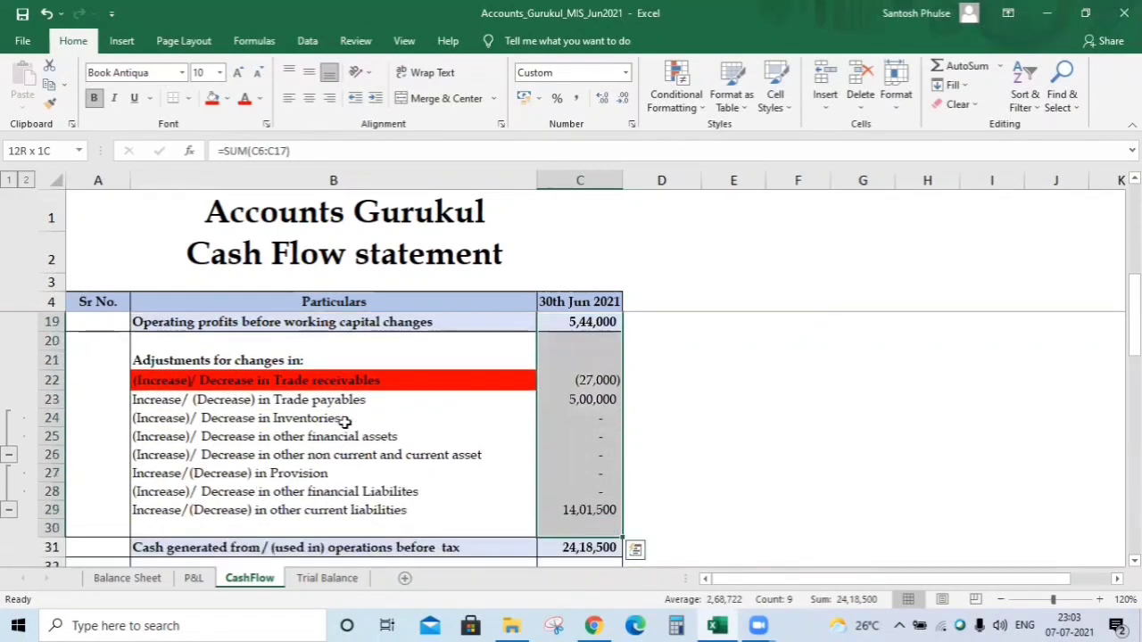
pyautogui.press('Down')
pyautogui.press('Down')
pyautogui.press('Down')
pyautogui.press('Down')
pyautogui.press('Down')
pyautogui.press('Down')
pyautogui.press('Down')
pyautogui.press('Down')
pyautogui.press('Down')
pyautogui.press('Down')
pyautogui.press('Down')
pyautogui.press('Down')
pyautogui.press('Down')
pyautogui.press('Down')
pyautogui.press('Down')
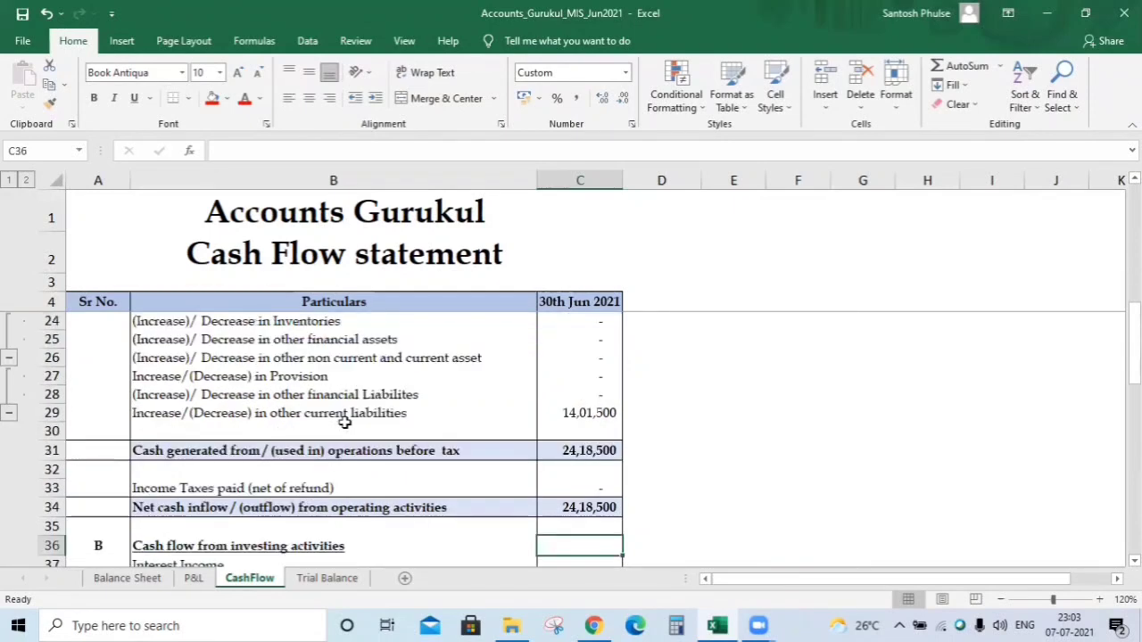
pyautogui.press('Up')
pyautogui.press('Up')
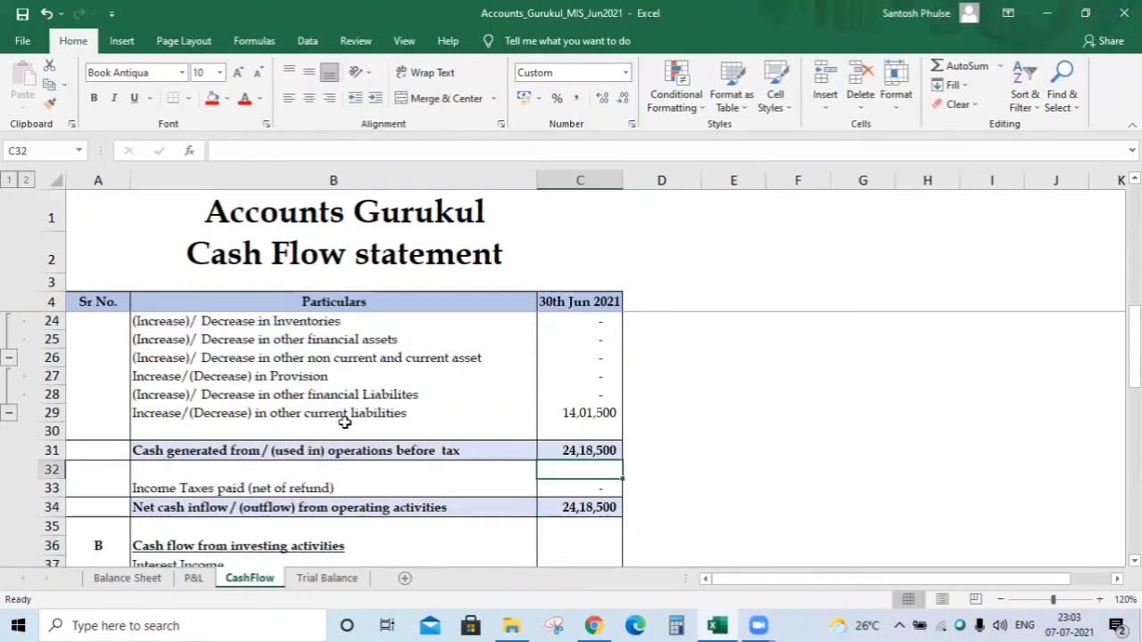
pyautogui.press('Up')
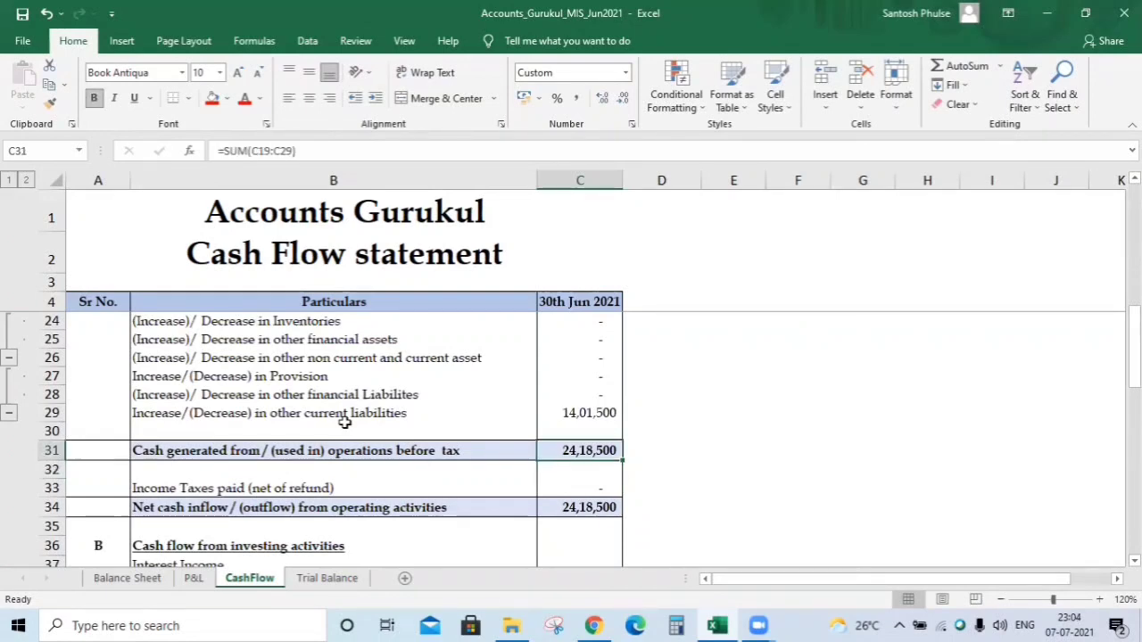
# Examine the income taxes paid row and inspect the C34 formula for net cash flow from operating activities
pyautogui.press('Down')
pyautogui.press('Down')
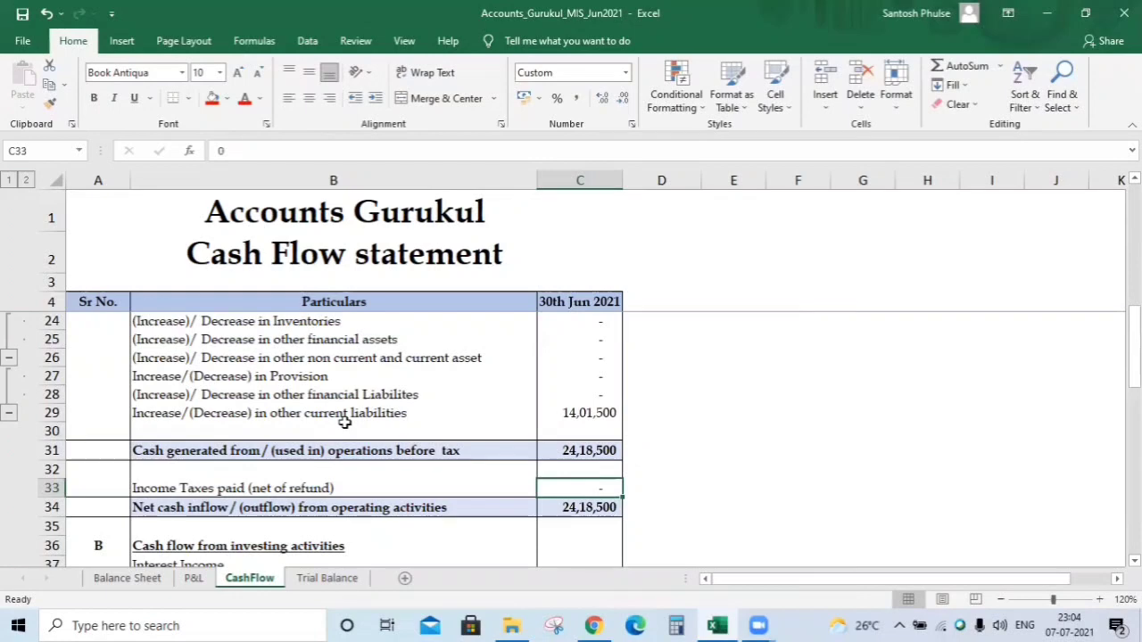
pyautogui.press('Down')
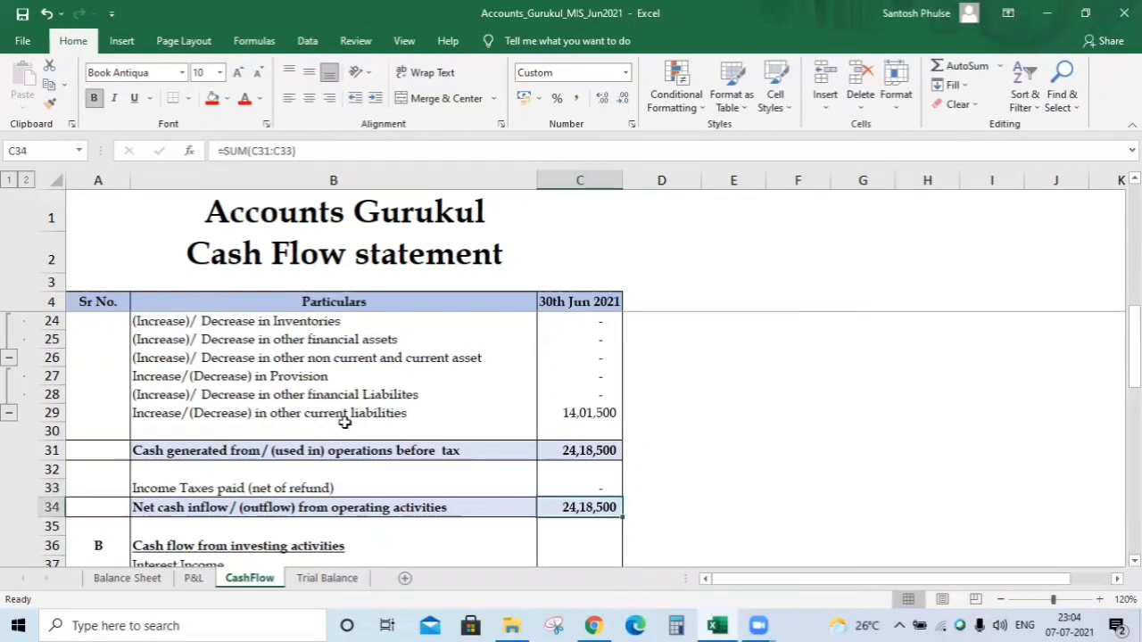
pyautogui.press('Up')
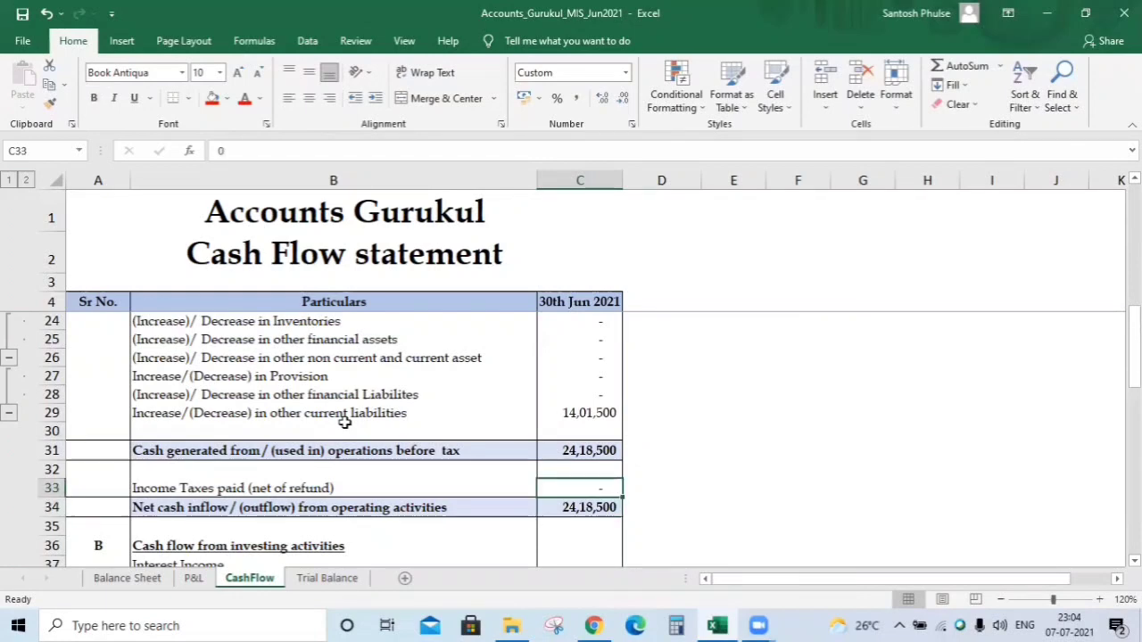
pyautogui.press('Down')
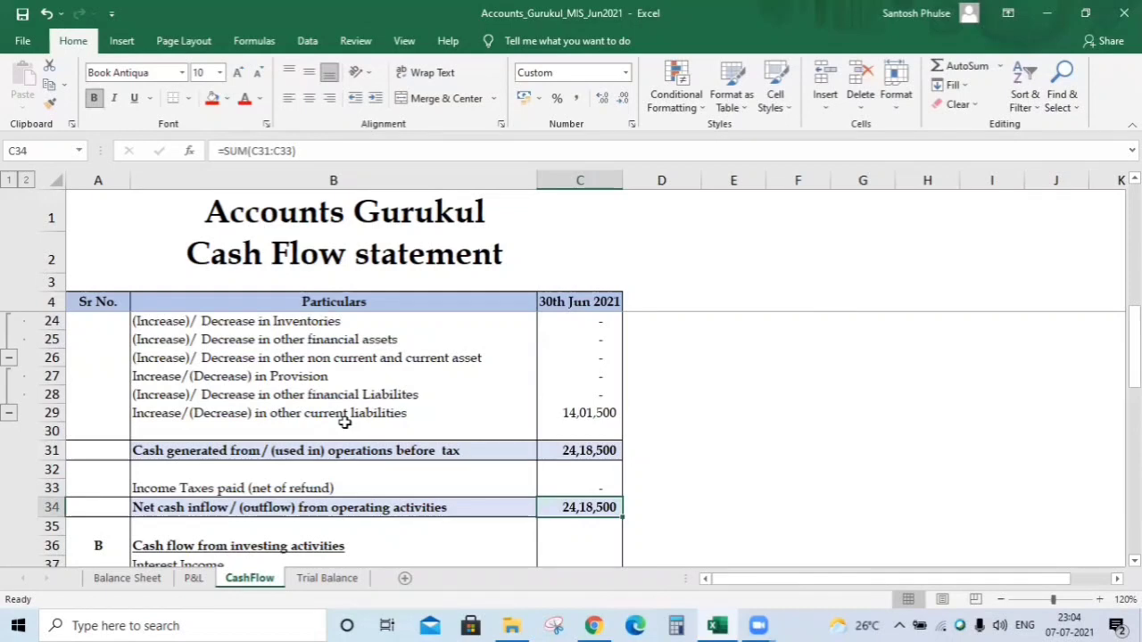
pyautogui.press('F2')
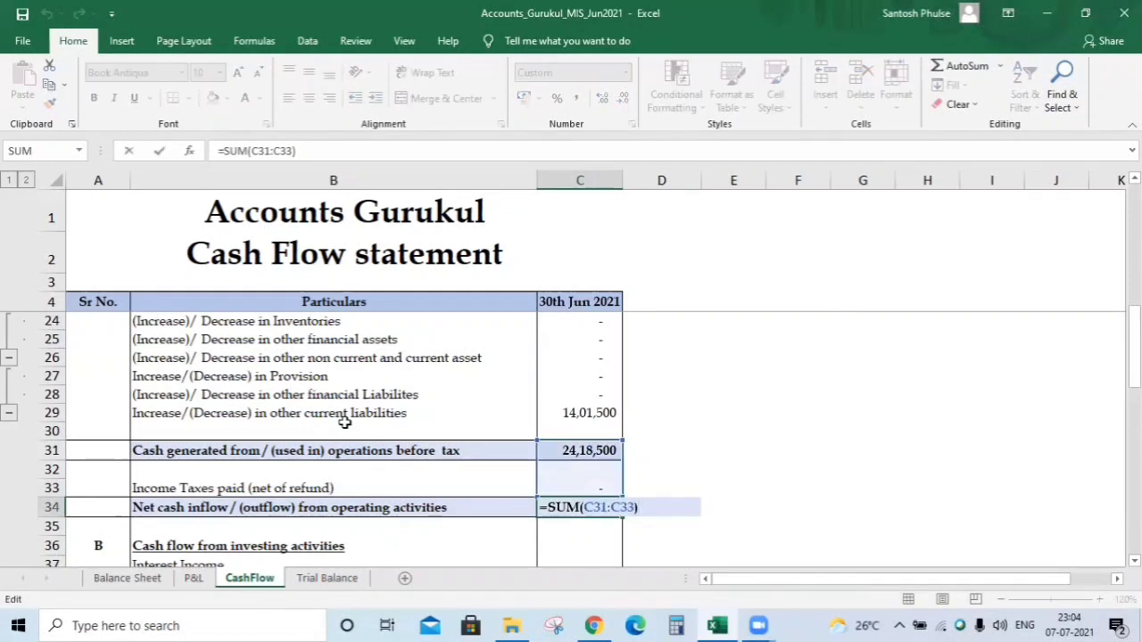
pyautogui.press('Escape')
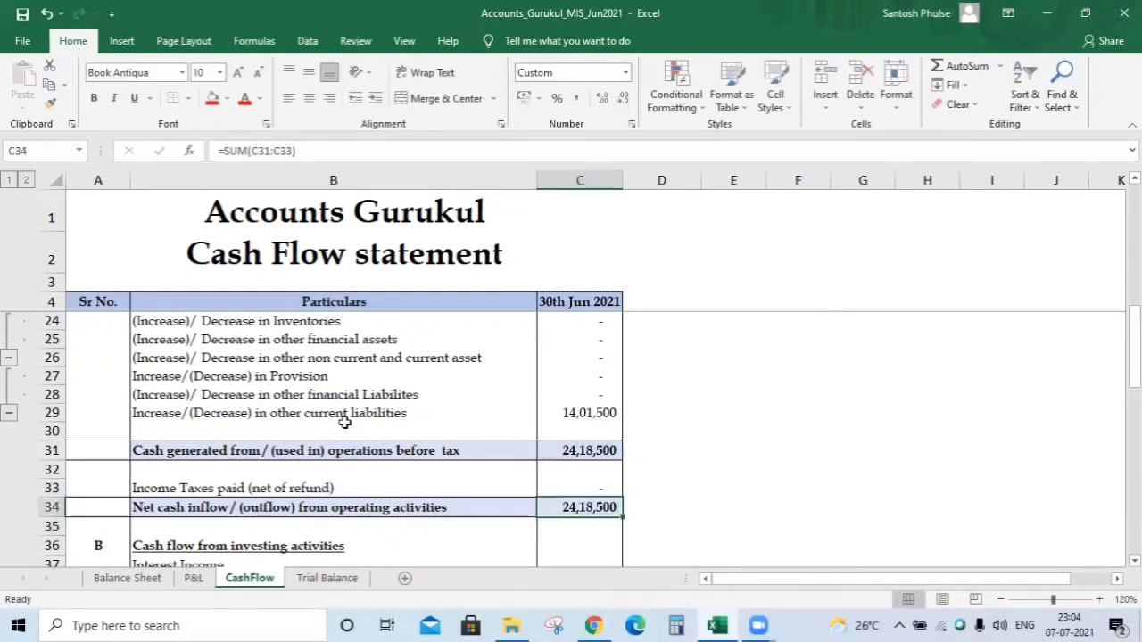
# Look through the cash flow from investing activities section, from its heading down to the net total in C43
pyautogui.press('Down')
pyautogui.press('Down')
pyautogui.press('Down')
pyautogui.press('Down')
pyautogui.press('Down')
pyautogui.press('Down')
pyautogui.press('Down')
pyautogui.press('Down')
pyautogui.press('Down')
pyautogui.press('Down')
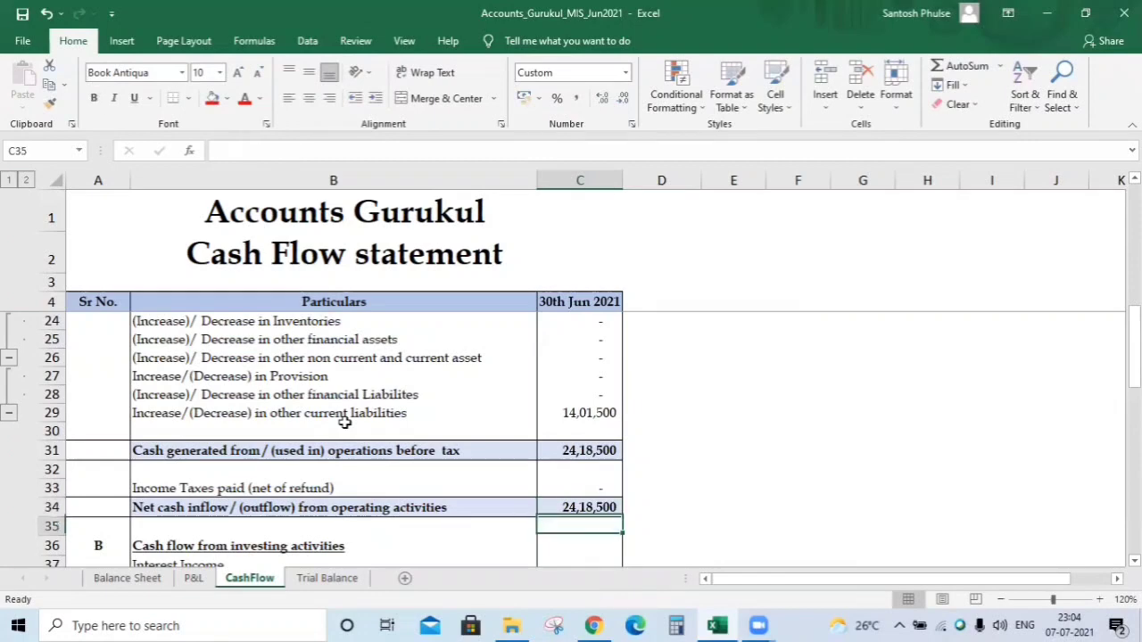
pyautogui.press('Up')
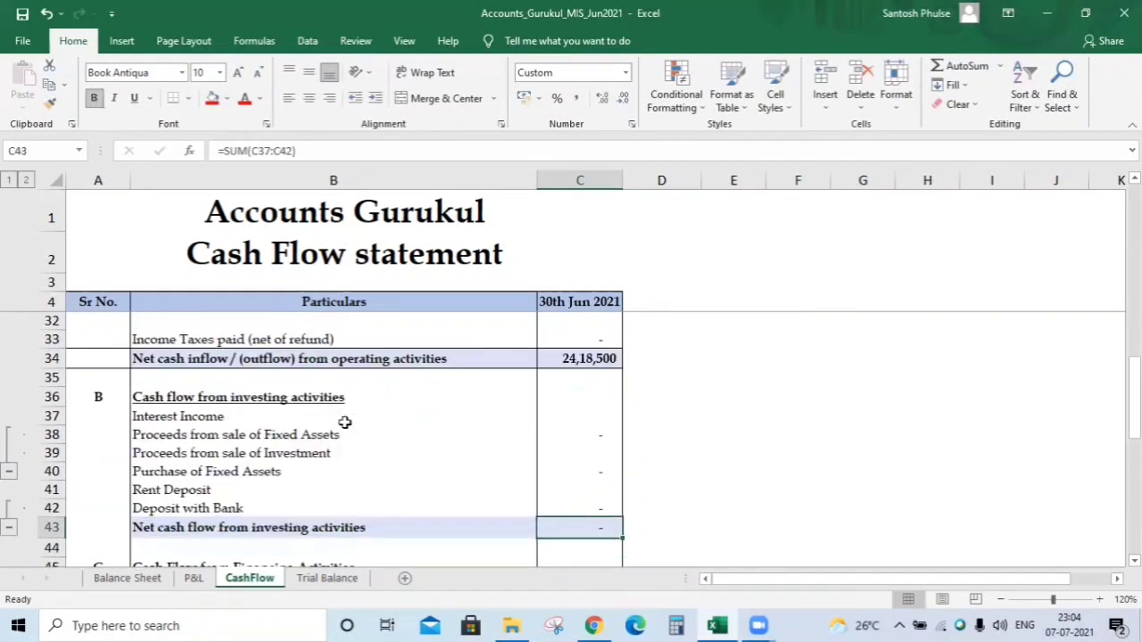
pyautogui.press('Up')
pyautogui.press('Up')
pyautogui.press('Up')
pyautogui.press('Up')
pyautogui.press('Up')
pyautogui.press('Up')
pyautogui.press('Up')
pyautogui.press('Down')
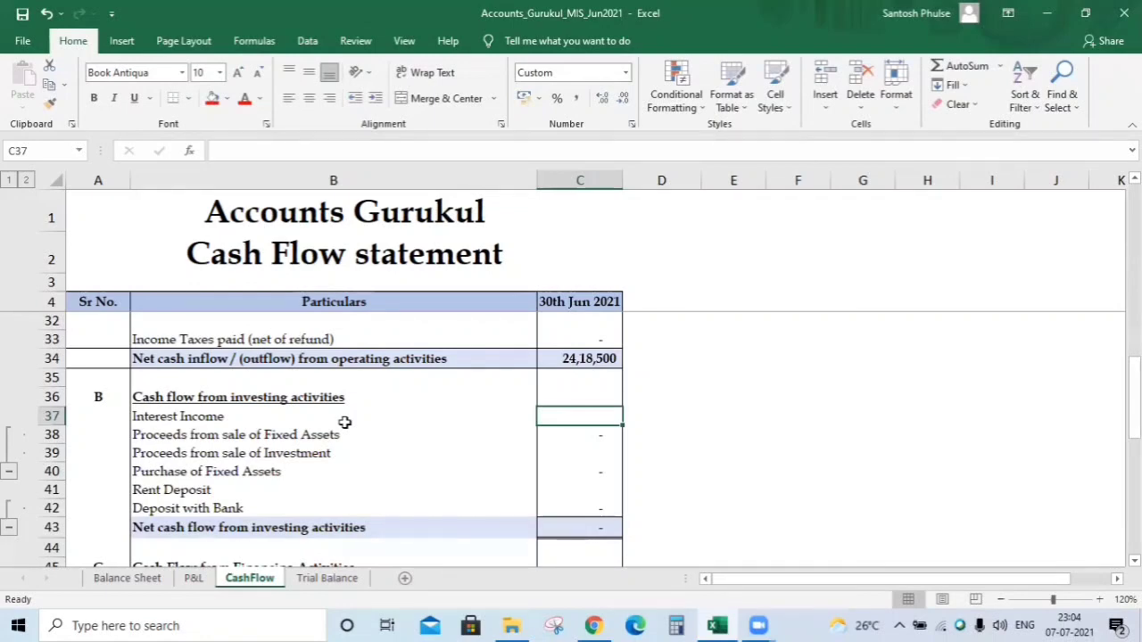
# Examine the interest income, proceeds from sale of fixed assets and proceeds from sale of investment rows
pyautogui.press('Down')
pyautogui.press('Left')
pyautogui.press('Up')
pyautogui.press('Right')
pyautogui.press('Down')
pyautogui.press('Left')
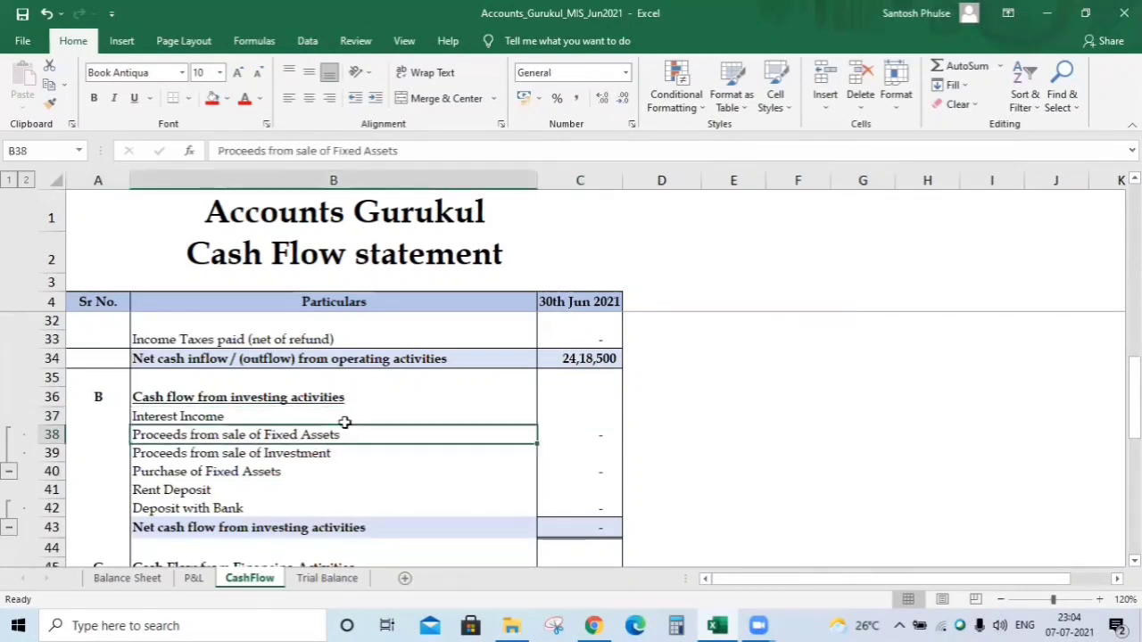
pyautogui.press('Right')
pyautogui.press('Left')
pyautogui.press('Up')
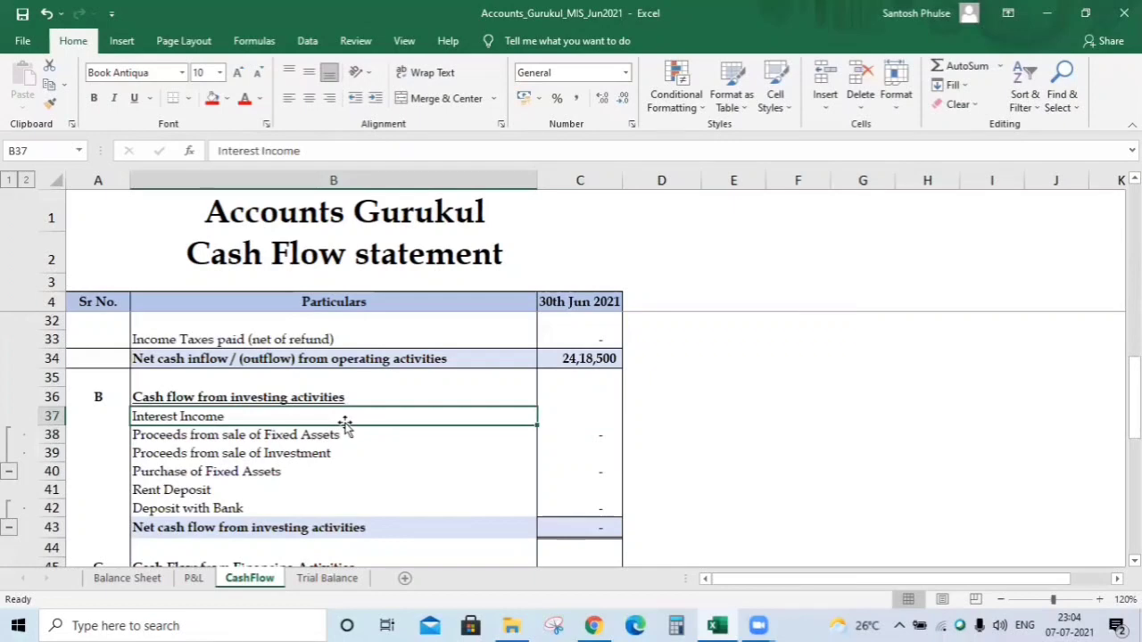
pyautogui.press('Right')
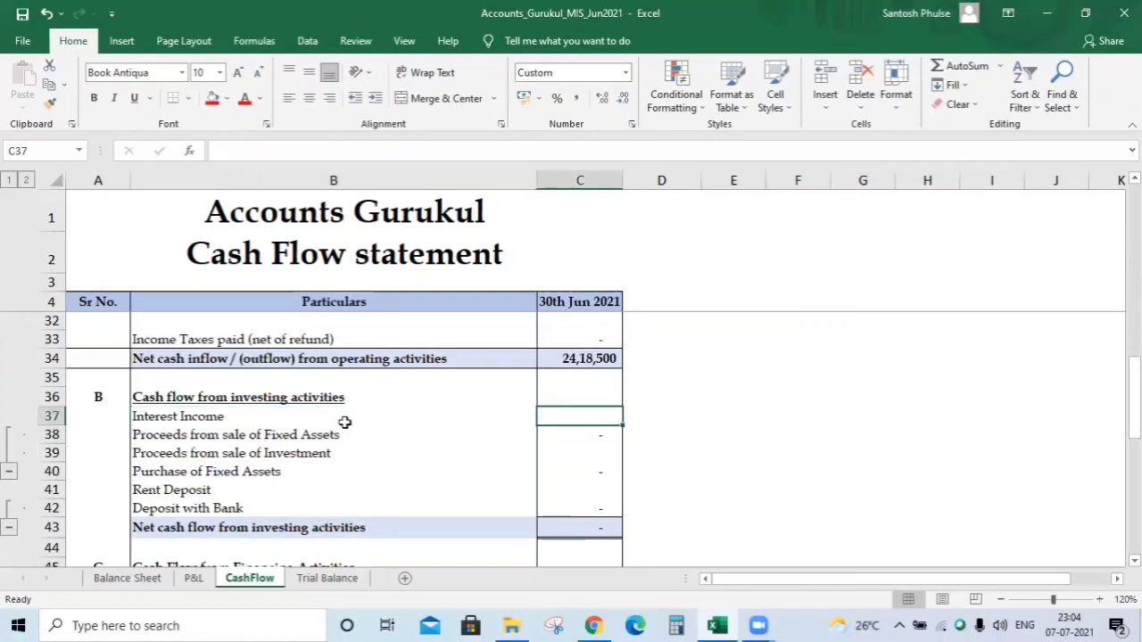
pyautogui.press('Down')
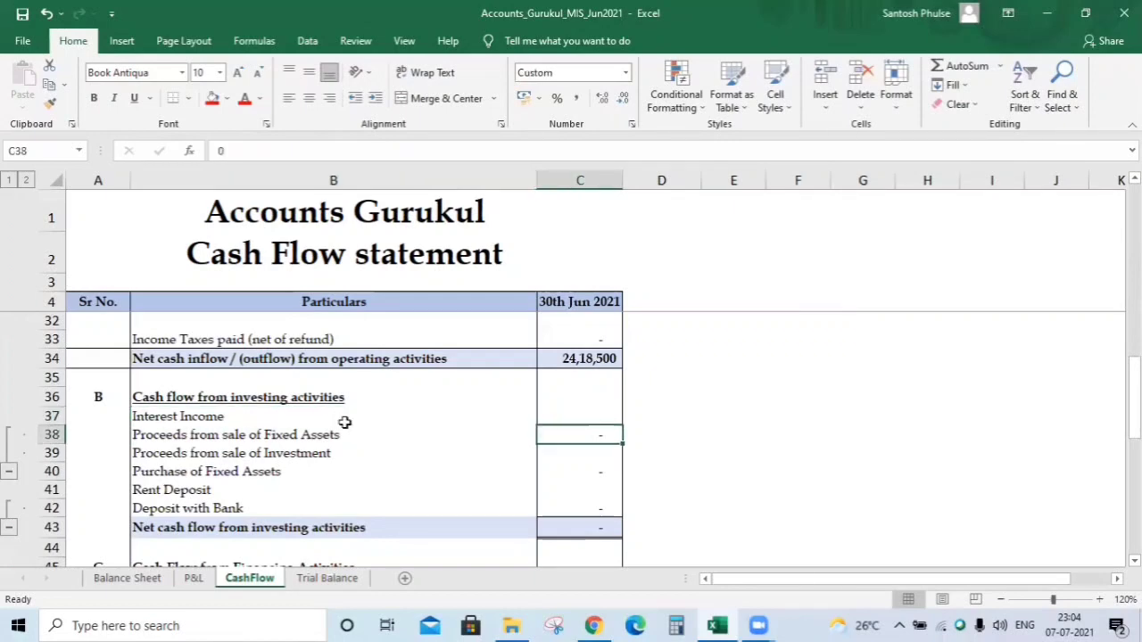
pyautogui.press('Left')
pyautogui.press('Right')
pyautogui.press('Down')
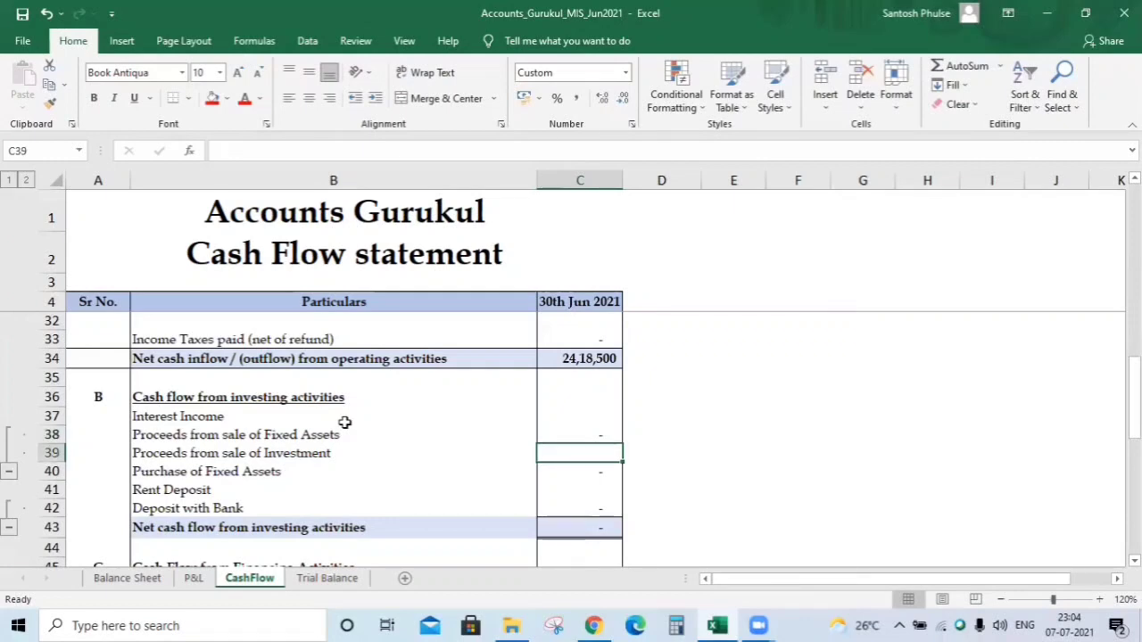
# Link purchase of fixed assets in C40 to the negative of Total Fixed Assets with =-'Balance Sheet'!B10
pyautogui.press('Down')
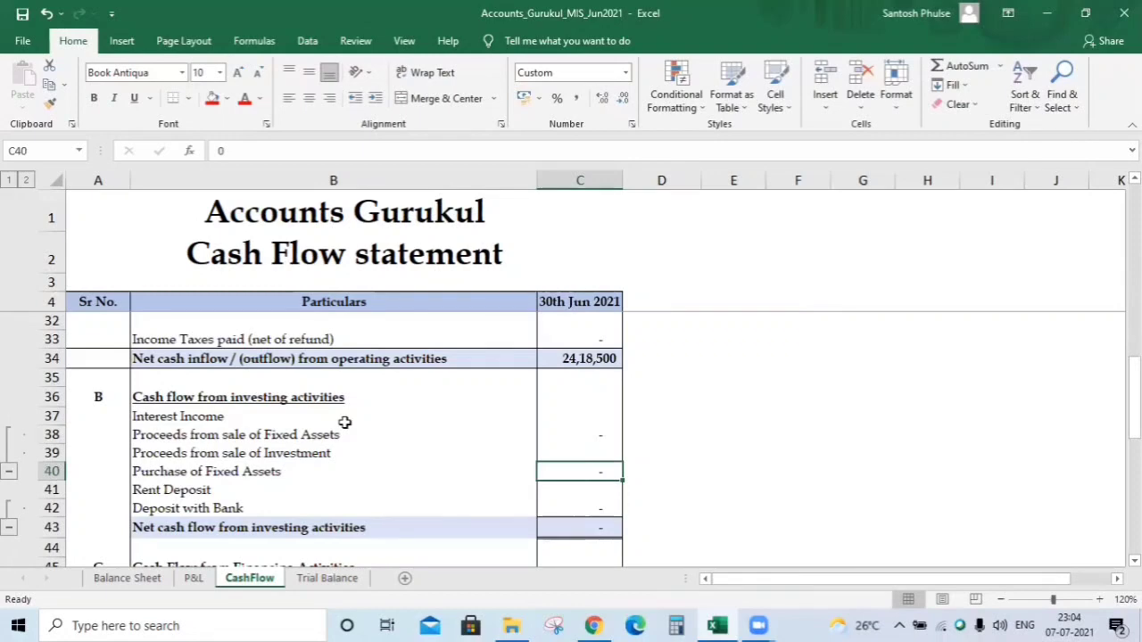
pyautogui.write('-')
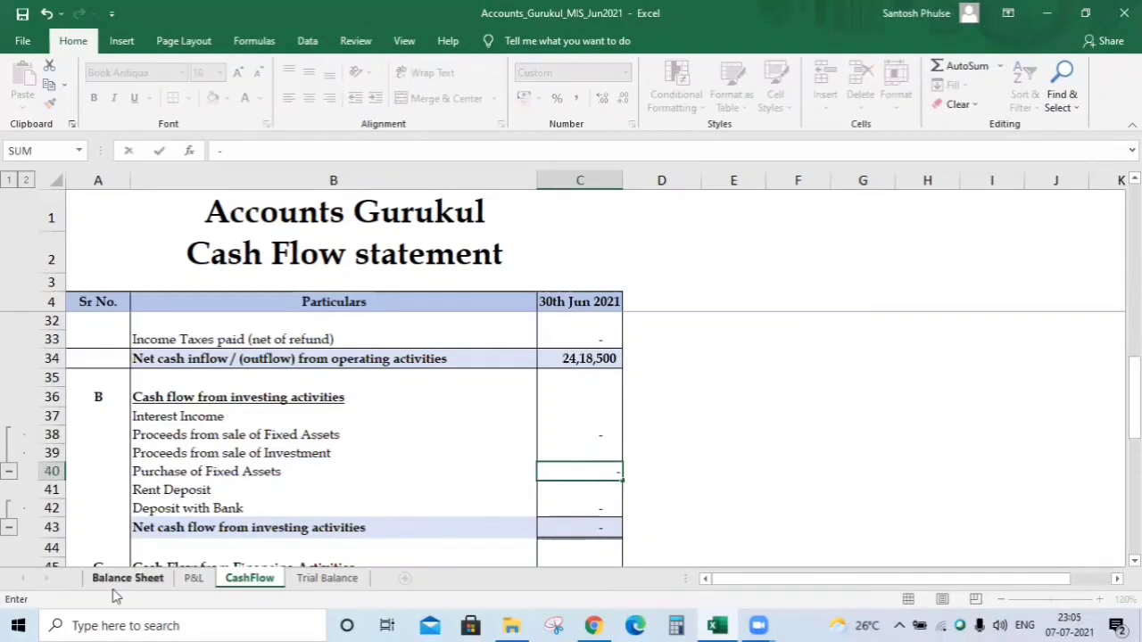
pyautogui.click(125, 578)
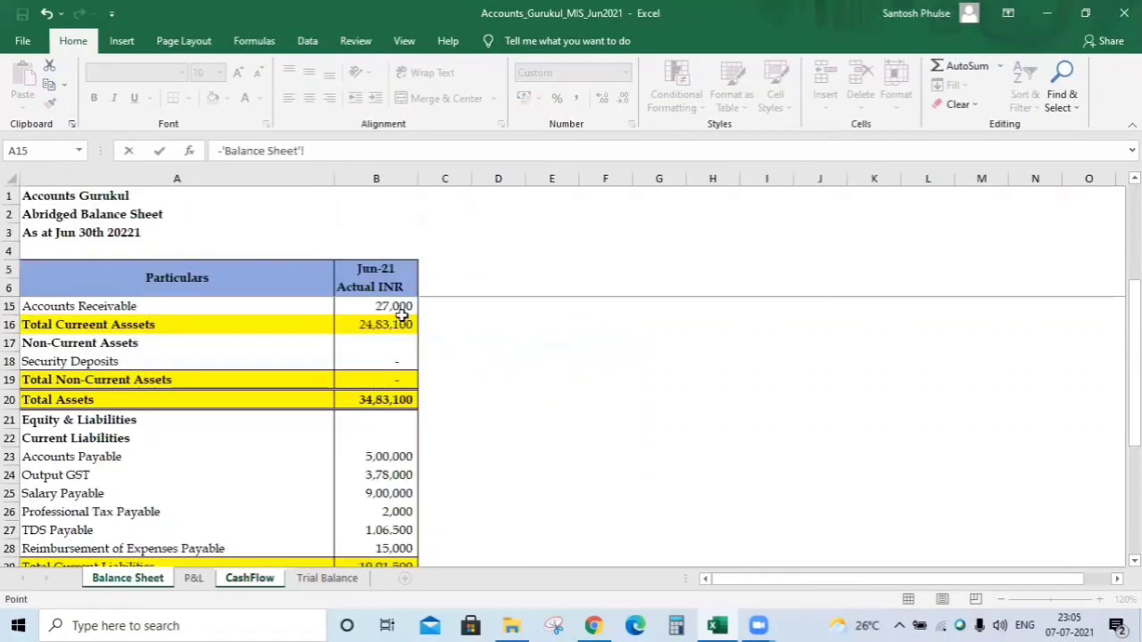
pyautogui.click(401, 318)
pyautogui.press('Up')
pyautogui.press('Up')
pyautogui.press('Up')
pyautogui.press('Up')
pyautogui.press('Up')
pyautogui.press('Up')
pyautogui.press('Up')
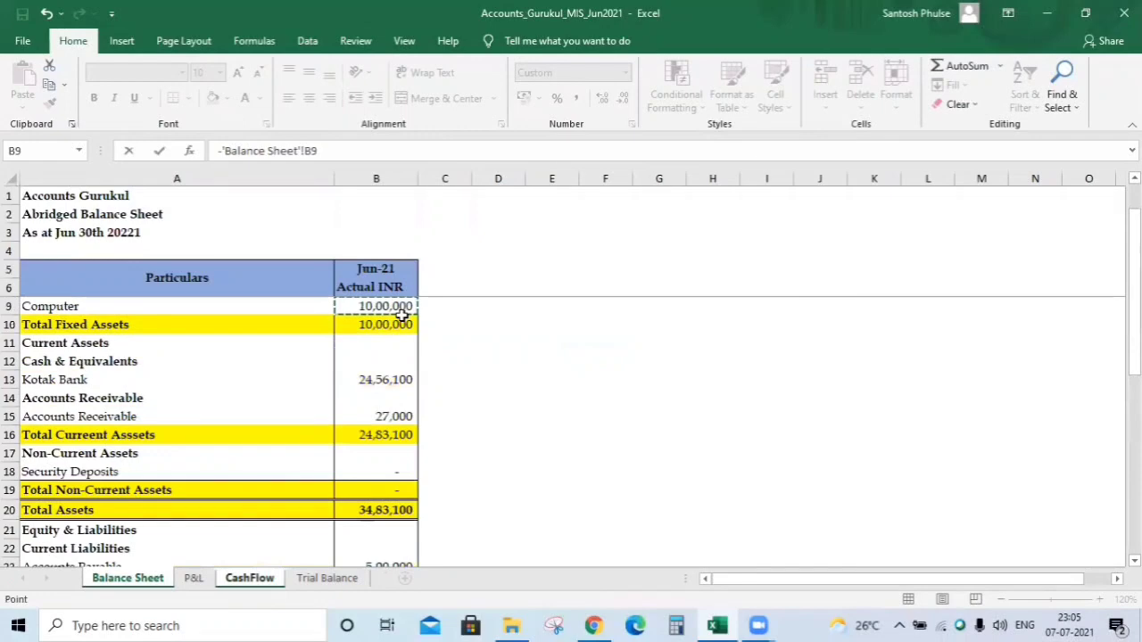
pyautogui.press('Up')
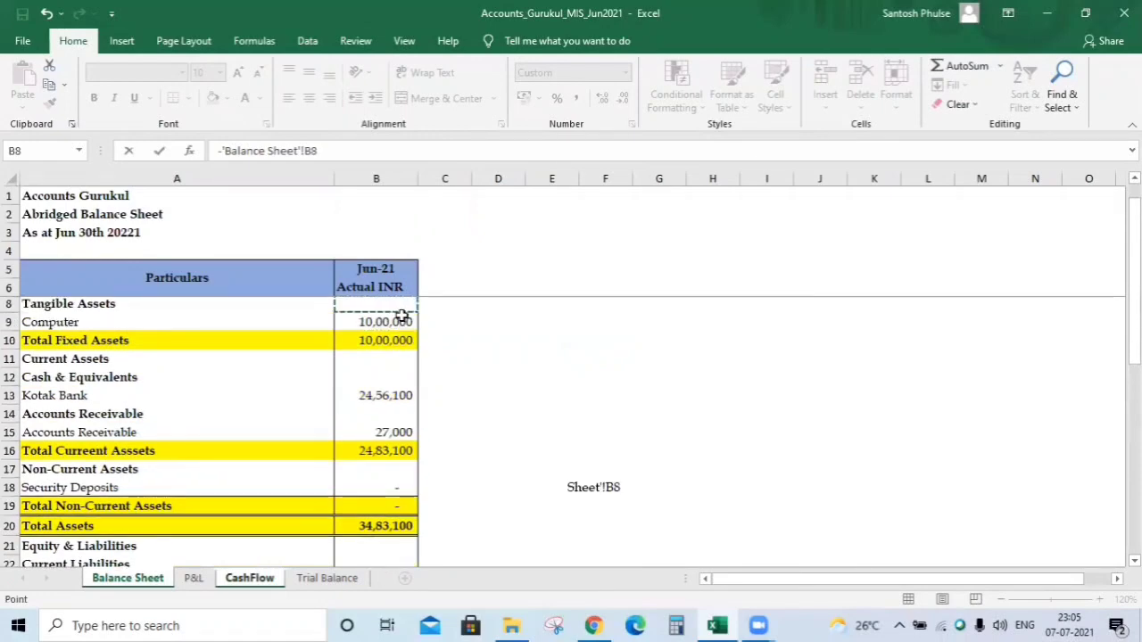
pyautogui.press('Down')
pyautogui.press('Down')
pyautogui.press('Return')
pyautogui.press('Up')
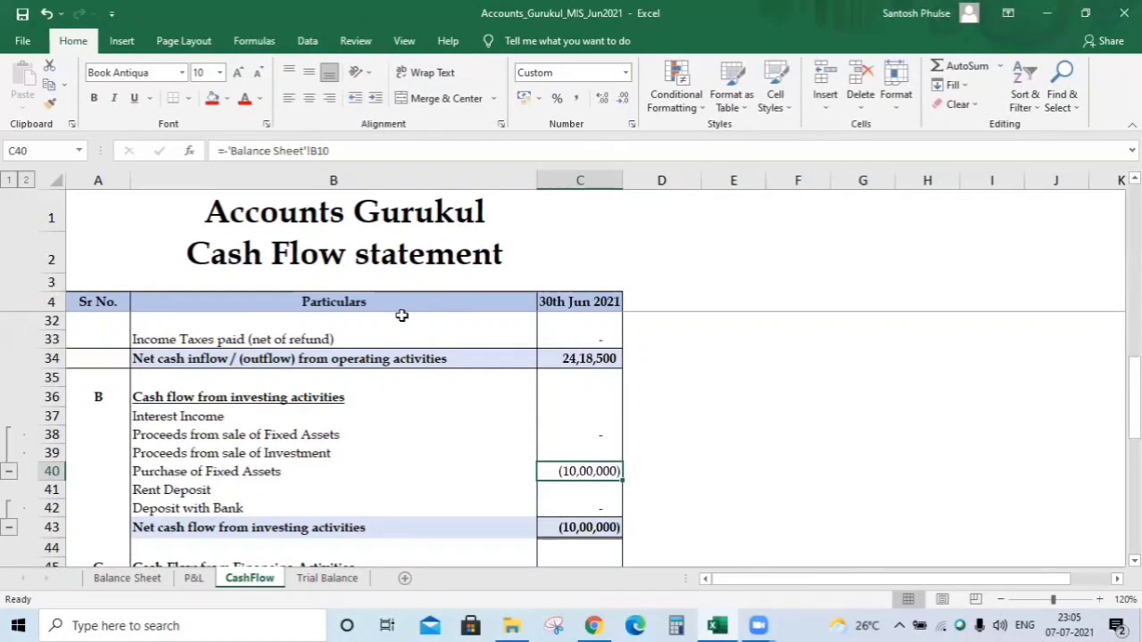
# Recheck the working capital adjustment rows, comparing the sign of the trade receivables link in C22 with trade payables in C23
pyautogui.press('Up')
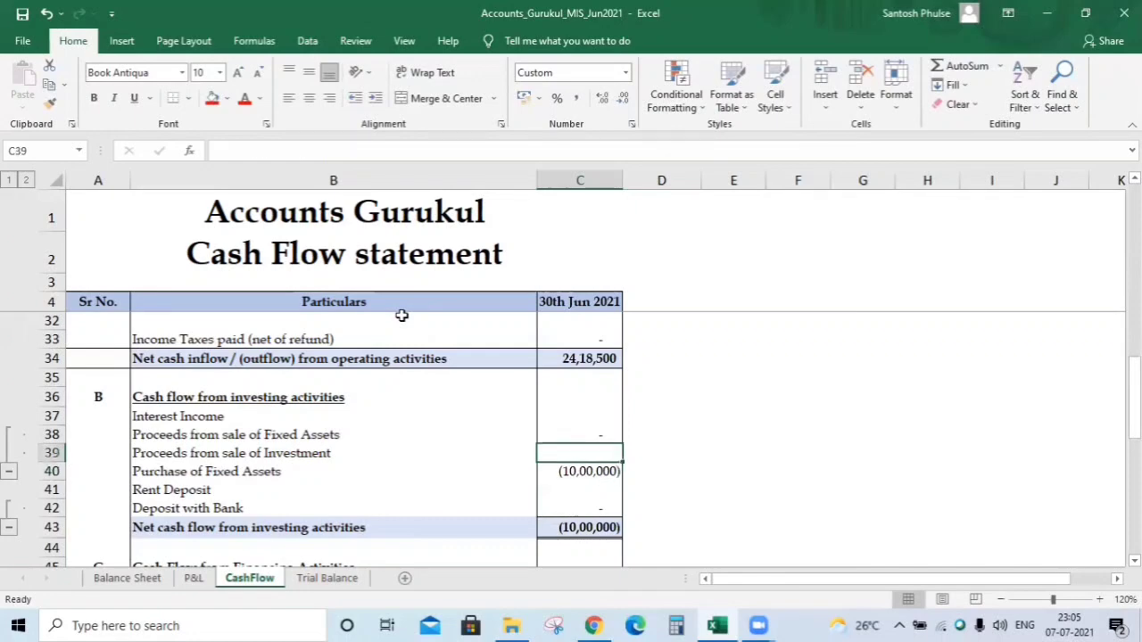
pyautogui.press('Up')
pyautogui.press('Up')
pyautogui.press('Up')
pyautogui.press('Up')
pyautogui.press('Up')
pyautogui.press('Up')
pyautogui.press('Up')
pyautogui.press('Up')
pyautogui.press('Up')
pyautogui.press('Up')
pyautogui.press('Up')
pyautogui.press('Up')
pyautogui.press('Up')
pyautogui.press('Up')
pyautogui.press('Up')
pyautogui.press('Up')
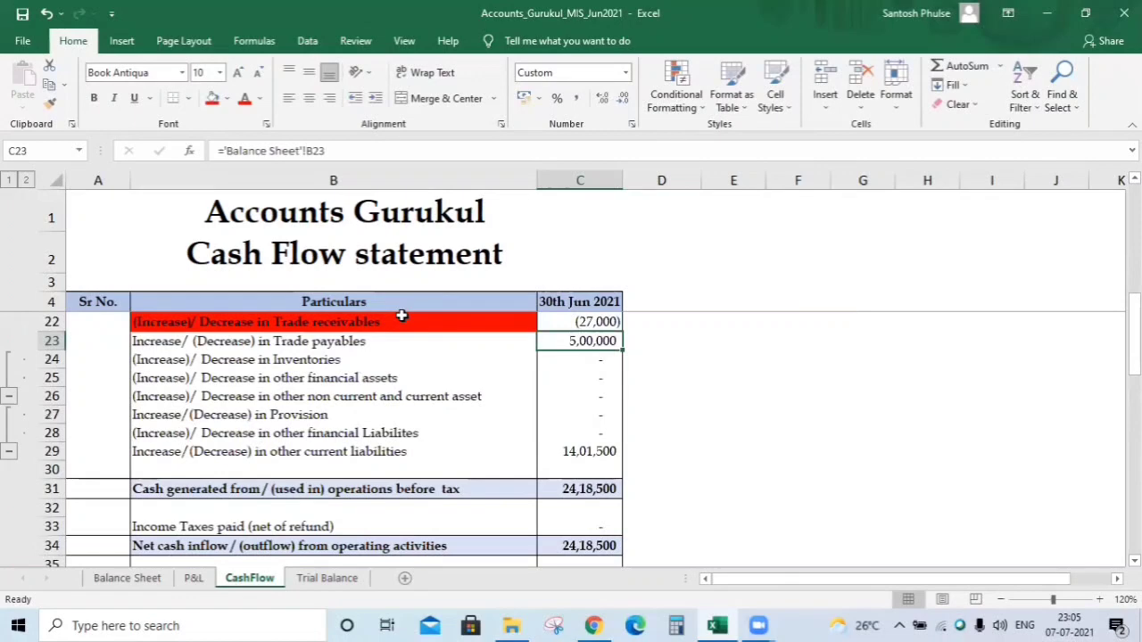
pyautogui.press('Down')
pyautogui.press('Down')
pyautogui.press('Down')
pyautogui.press('Down')
pyautogui.press('Down')
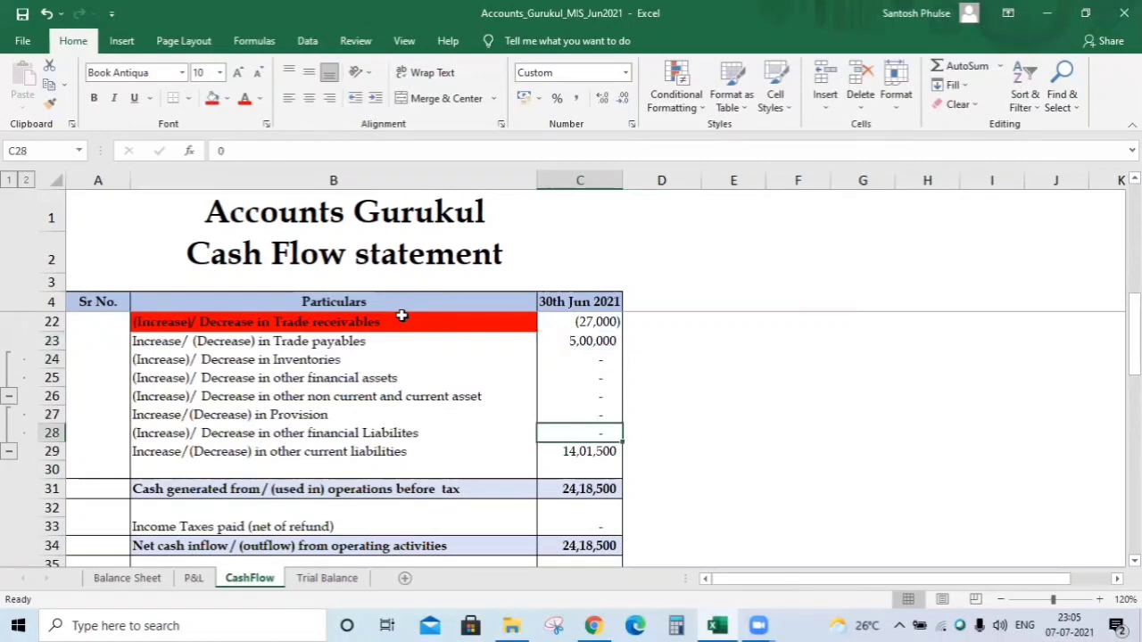
pyautogui.press('Up')
pyautogui.press('Up')
pyautogui.press('Up')
pyautogui.press('Up')
pyautogui.press('Up')
pyautogui.press('Up')
pyautogui.press('Up')
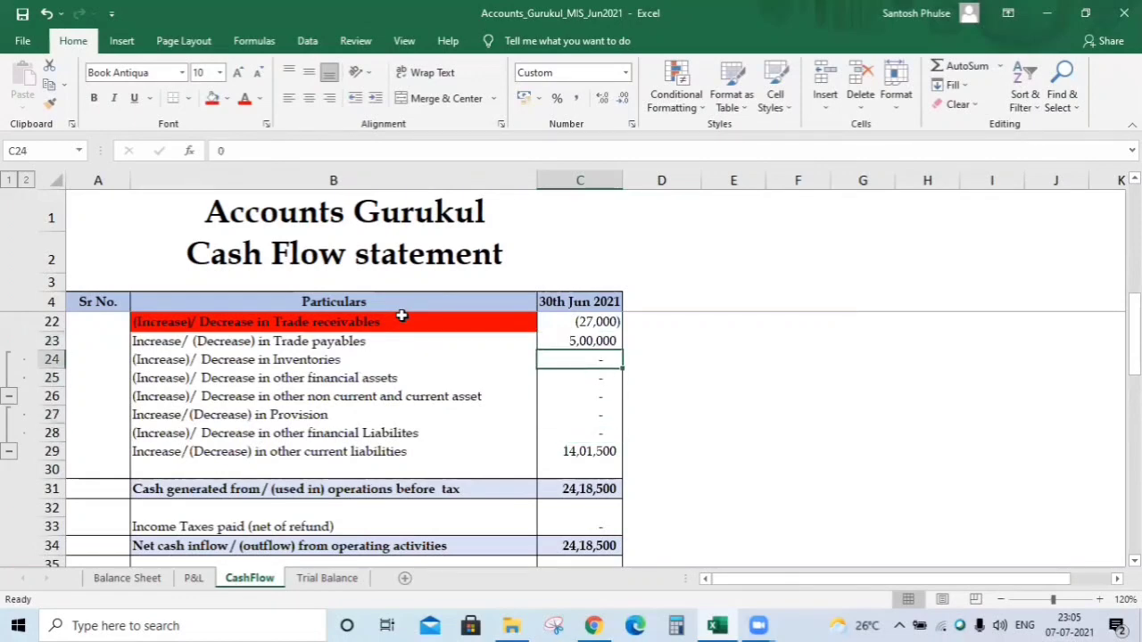
pyautogui.press('Down')
pyautogui.press('Down')
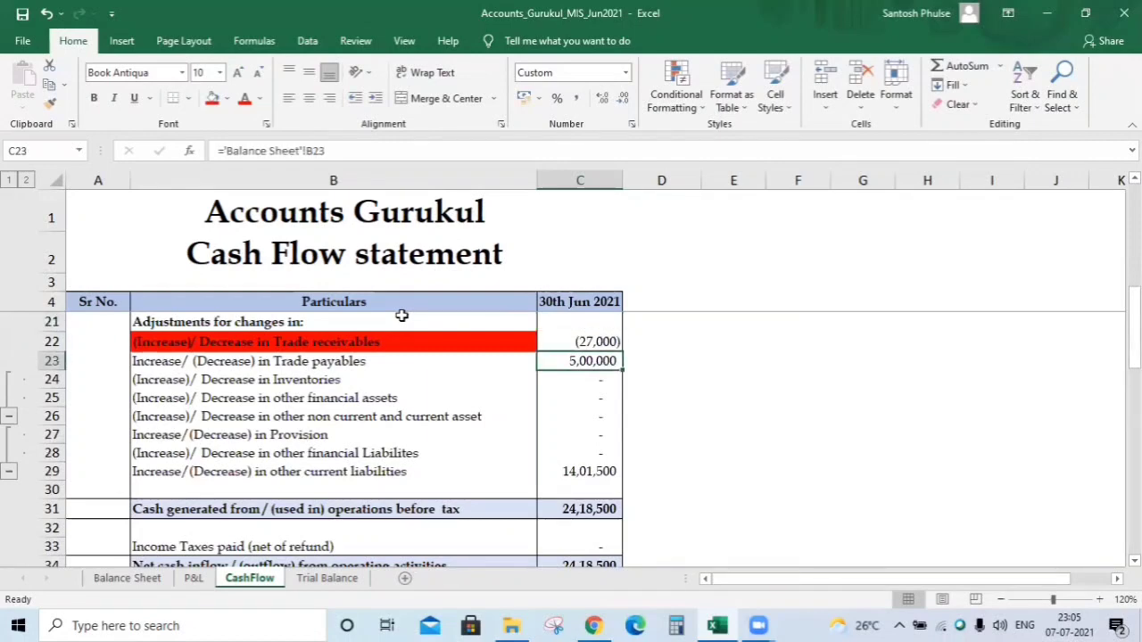
pyautogui.press('Up')
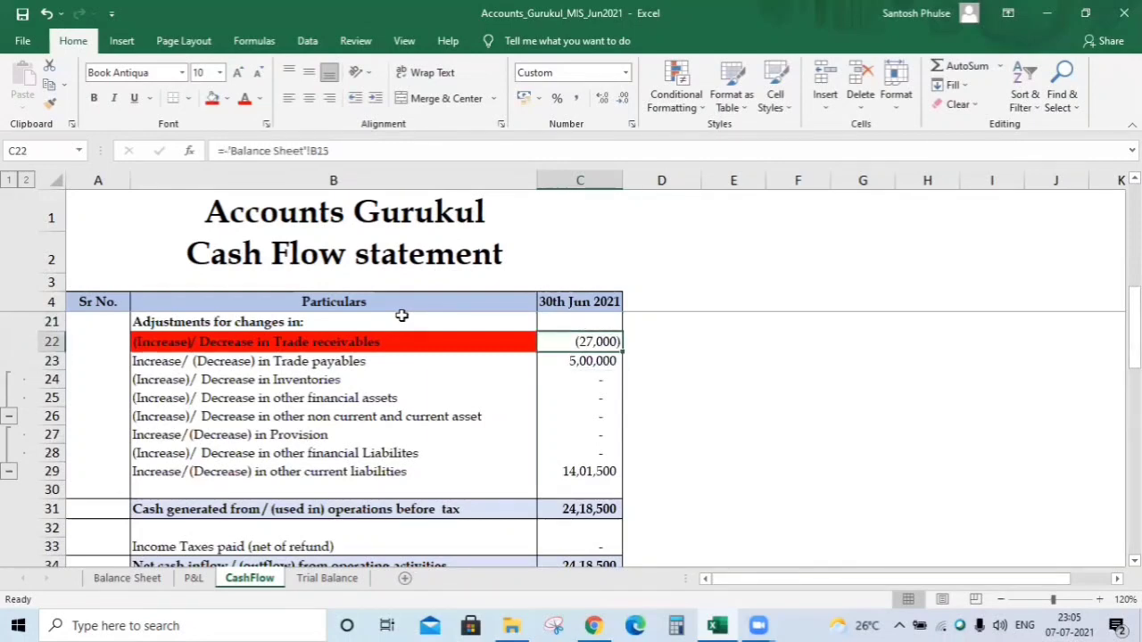
pyautogui.press('Down')
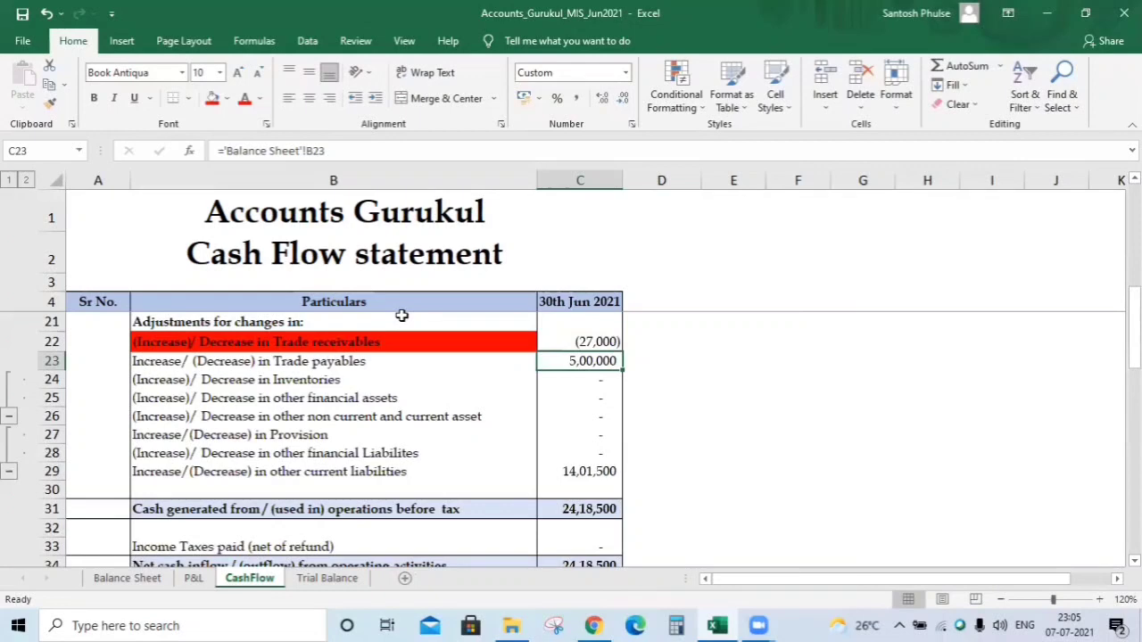
pyautogui.press('Up')
# Review purchase of fixed assets, rent deposit and deposit with bank, and check the net investing cash flow formula in C43
pyautogui.press('Down')
pyautogui.press('Down')
pyautogui.press('Down')
pyautogui.press('Down')
pyautogui.press('Down')
pyautogui.press('Down')
pyautogui.press('Down')
pyautogui.press('Down')
pyautogui.press('Down')
pyautogui.press('Down')
pyautogui.press('Down')
pyautogui.press('Down')
pyautogui.press('Down')
pyautogui.press('Down')
pyautogui.press('Down')
pyautogui.press('Down')
pyautogui.press('Down')
pyautogui.press('Down')
pyautogui.press('Down')
pyautogui.press('Down')
pyautogui.press('Down')
pyautogui.press('Up')
pyautogui.press('Up')
pyautogui.press('Up')
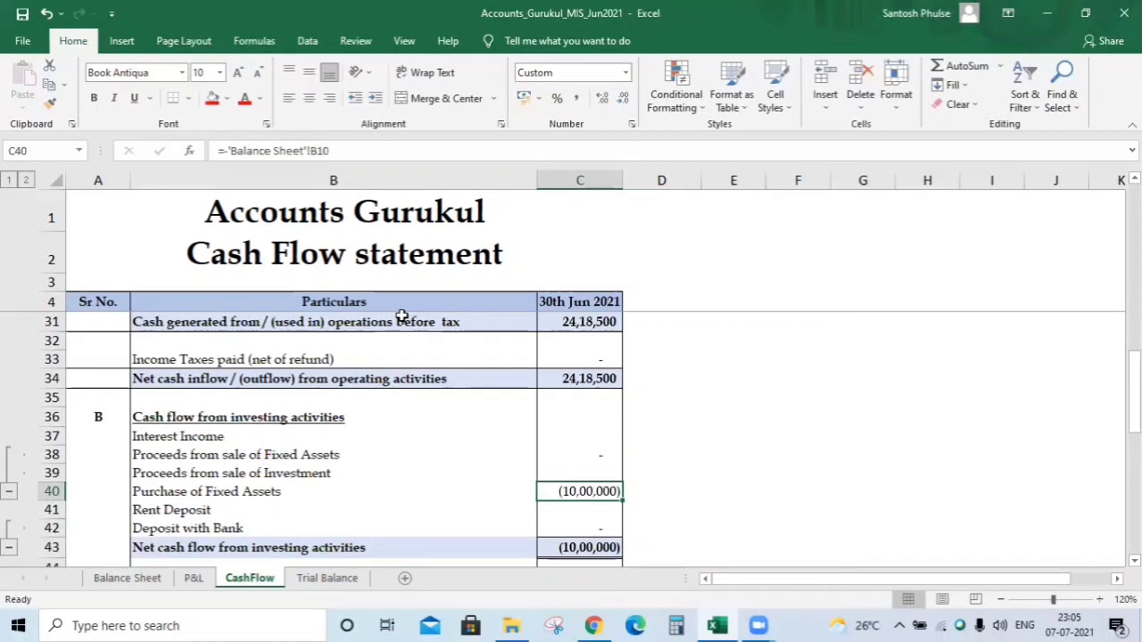
pyautogui.press('Down')
pyautogui.press('Down')
pyautogui.press('Down')
pyautogui.press('Up')
pyautogui.press('Up')
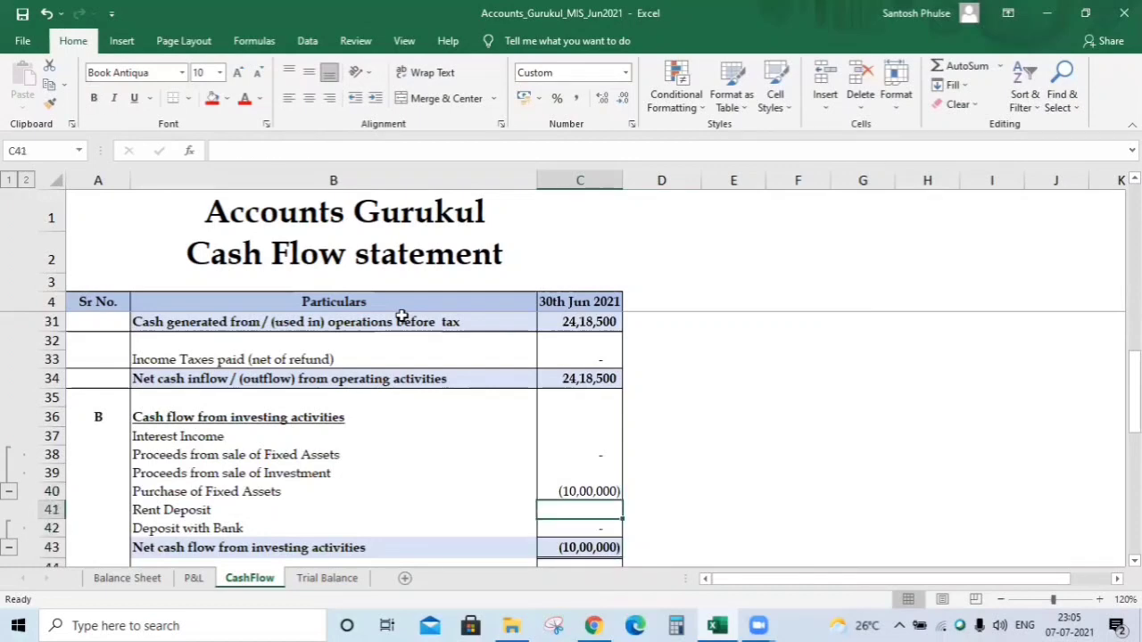
pyautogui.press('Down')
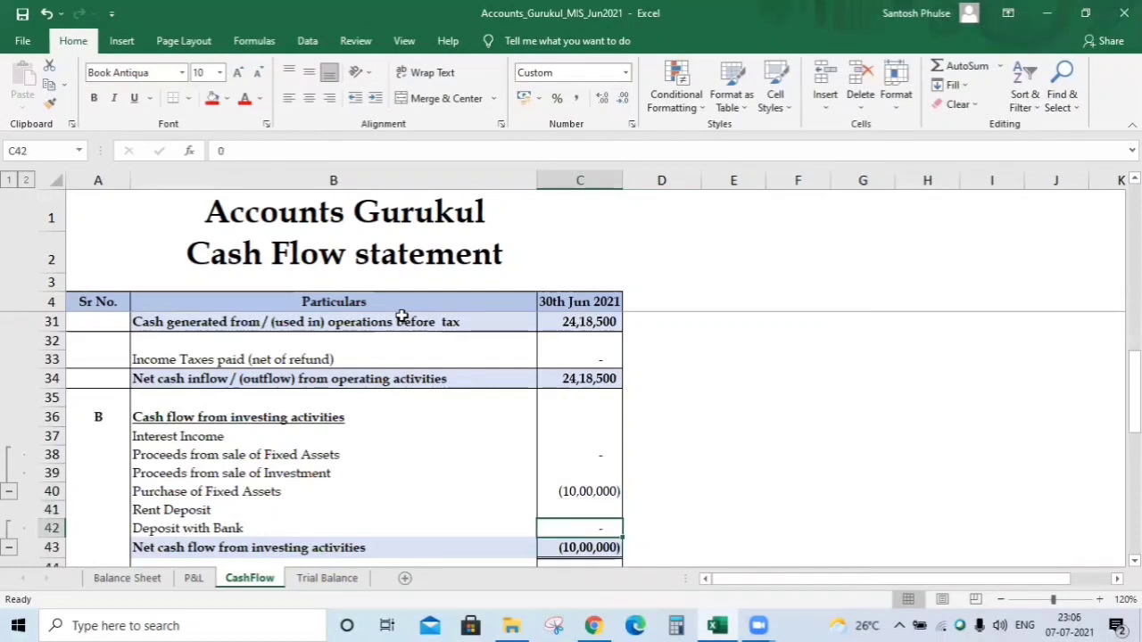
pyautogui.press('Down')
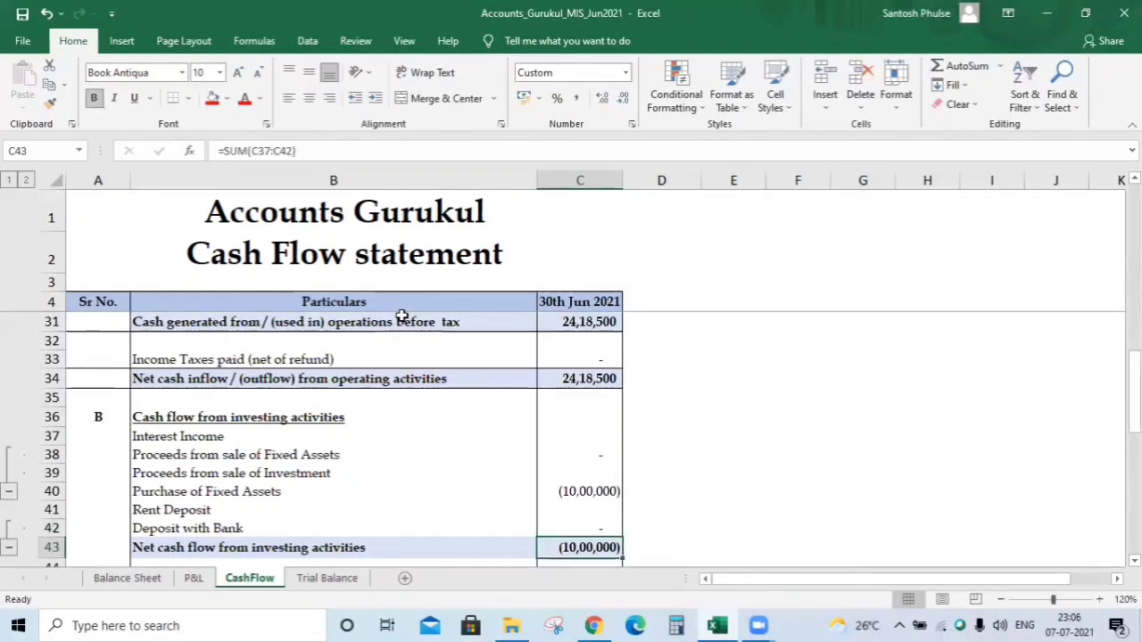
# Look over the Cash Flow from Financing Activities section, from its heading down to the net increase in cash and cash equivalents row
pyautogui.scroll(-1, 402, 316)
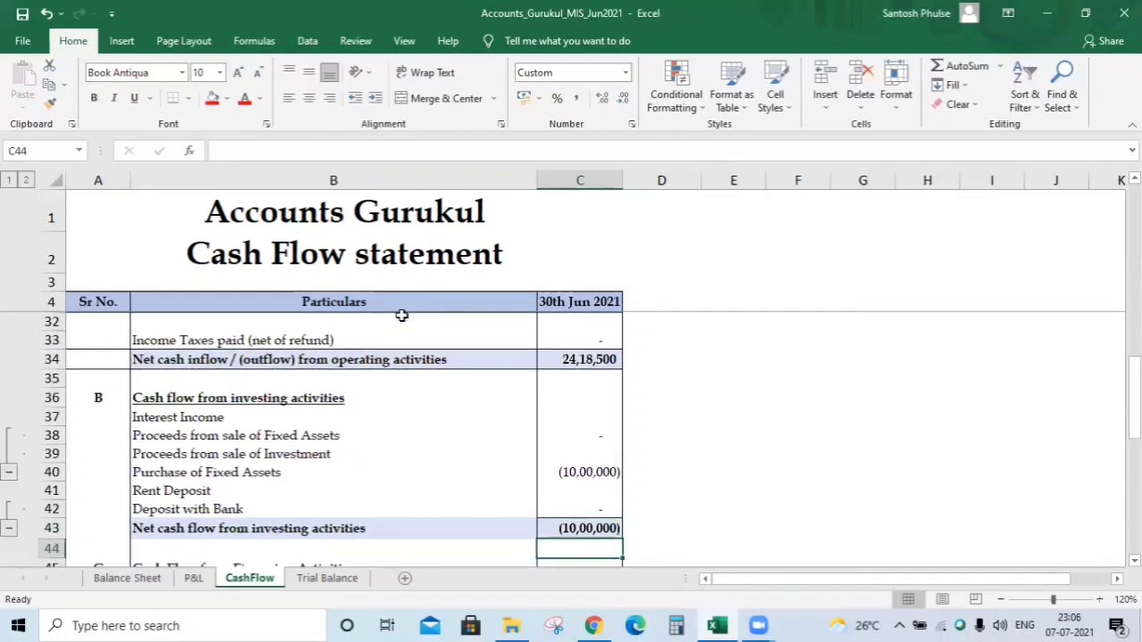
pyautogui.press('Down')
pyautogui.press('Down')
pyautogui.press('Down')
pyautogui.press('Down')
pyautogui.press('Down')
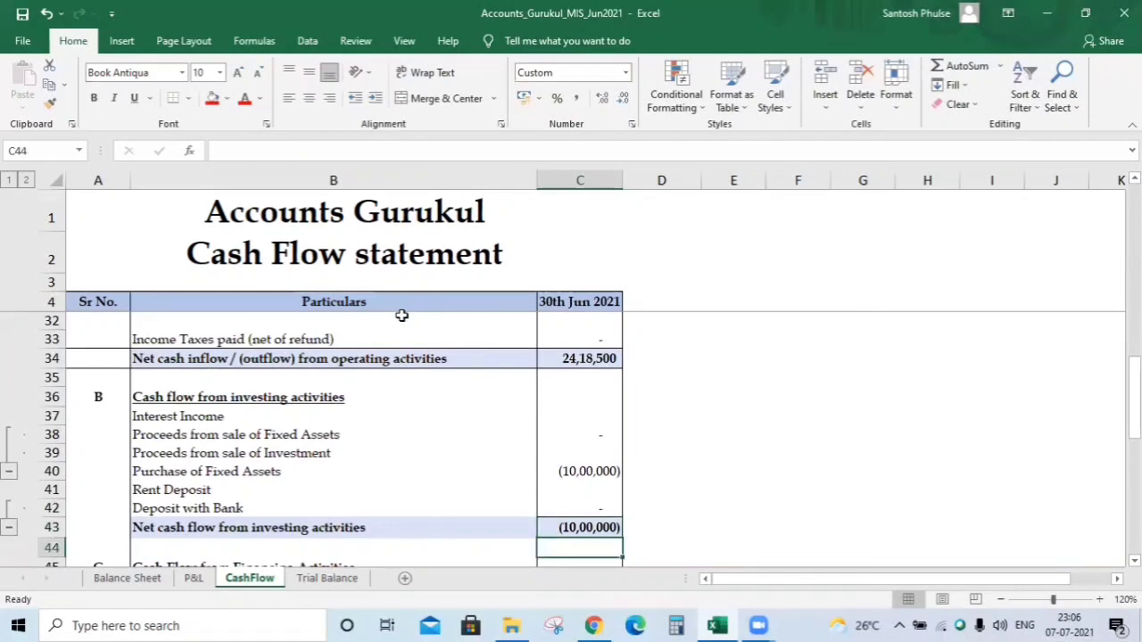
pyautogui.press('Up')
pyautogui.press('Up')
pyautogui.press('Left')
pyautogui.press('Left')
pyautogui.press('Up')
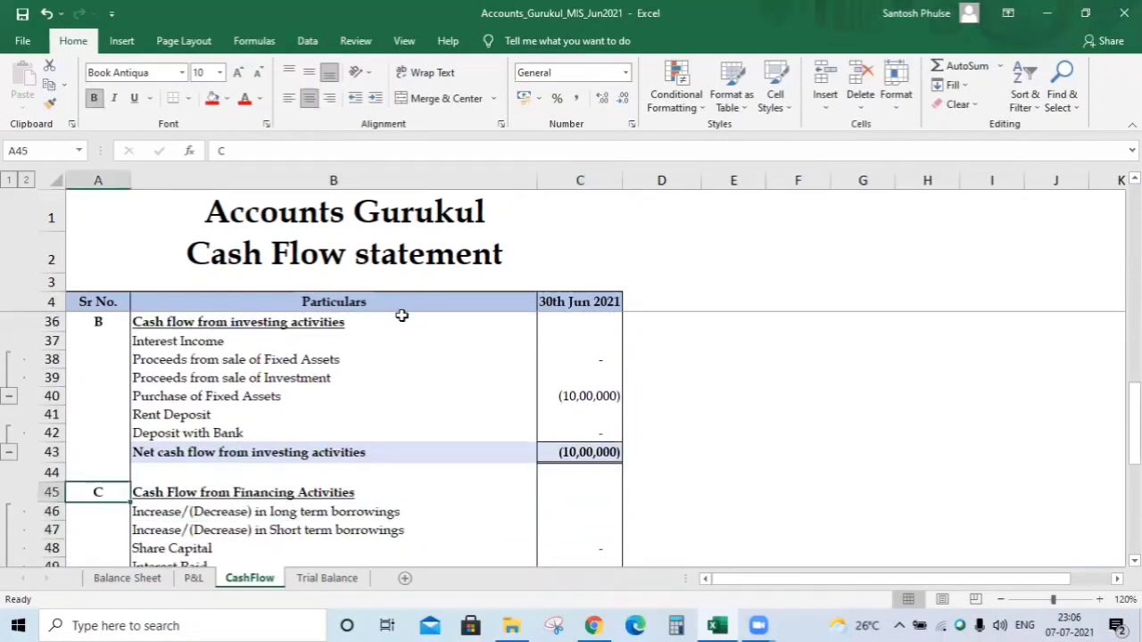
pyautogui.press('Right')
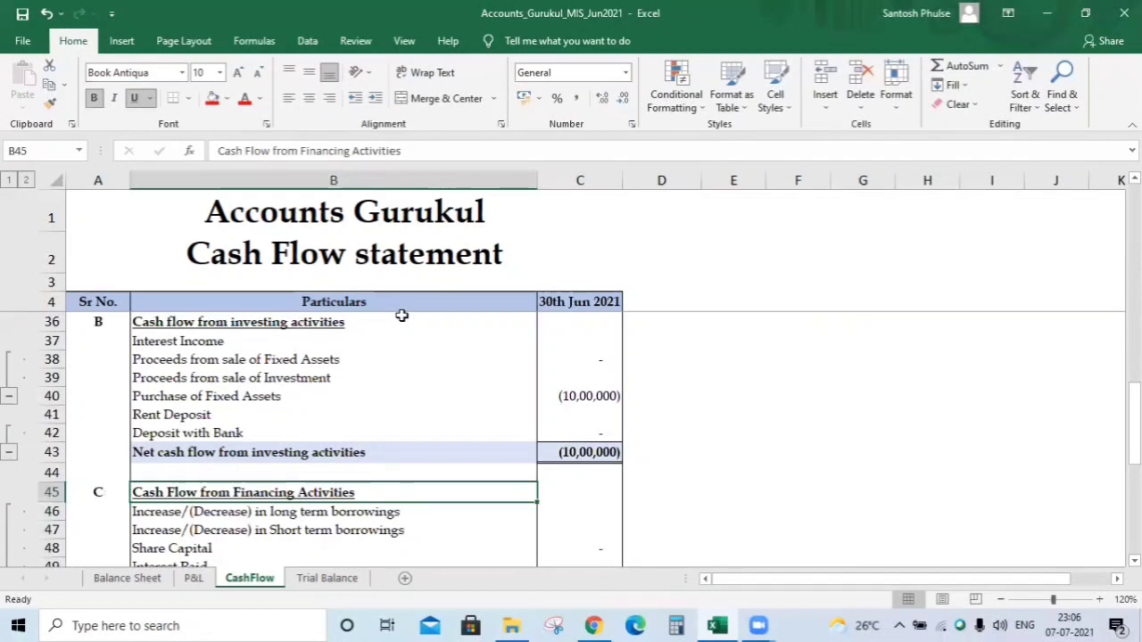
pyautogui.press('Down')
pyautogui.press('Down')
pyautogui.press('Down')
pyautogui.press('Down')
pyautogui.press('Down')
pyautogui.press('Down')
pyautogui.press('Down')
pyautogui.press('Down')
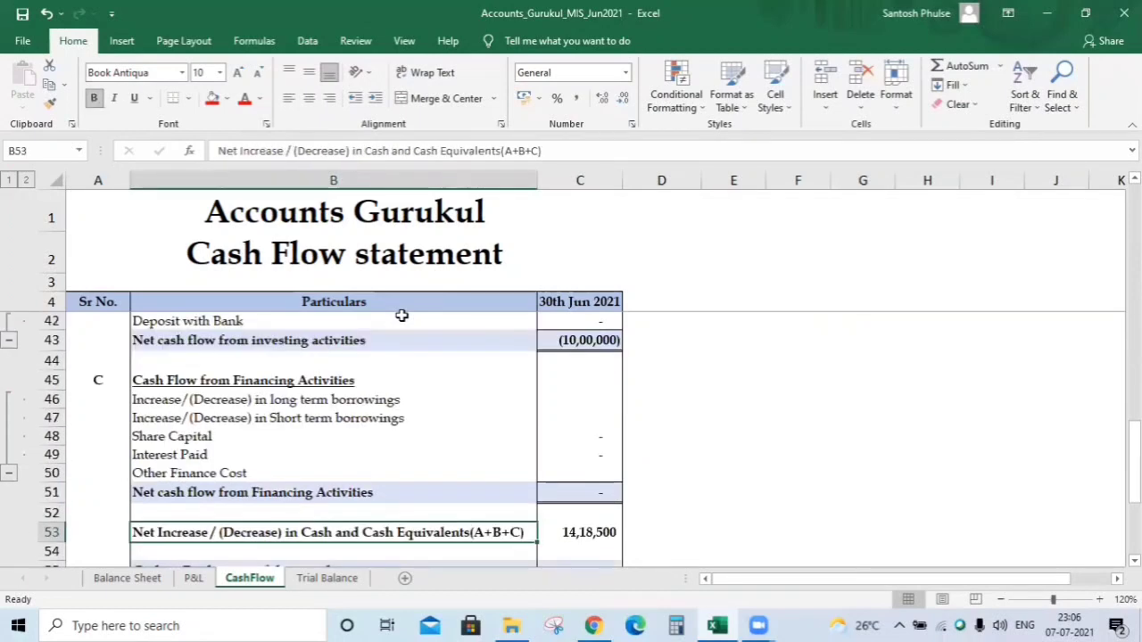
# Examine the long term and short term borrowings rows, C46 and C47, under financing activities
pyautogui.press('Up')
pyautogui.press('Up')
pyautogui.press('Up')
pyautogui.press('Up')
pyautogui.press('Up')
pyautogui.press('Up')
pyautogui.press('Up')
pyautogui.press('Right')
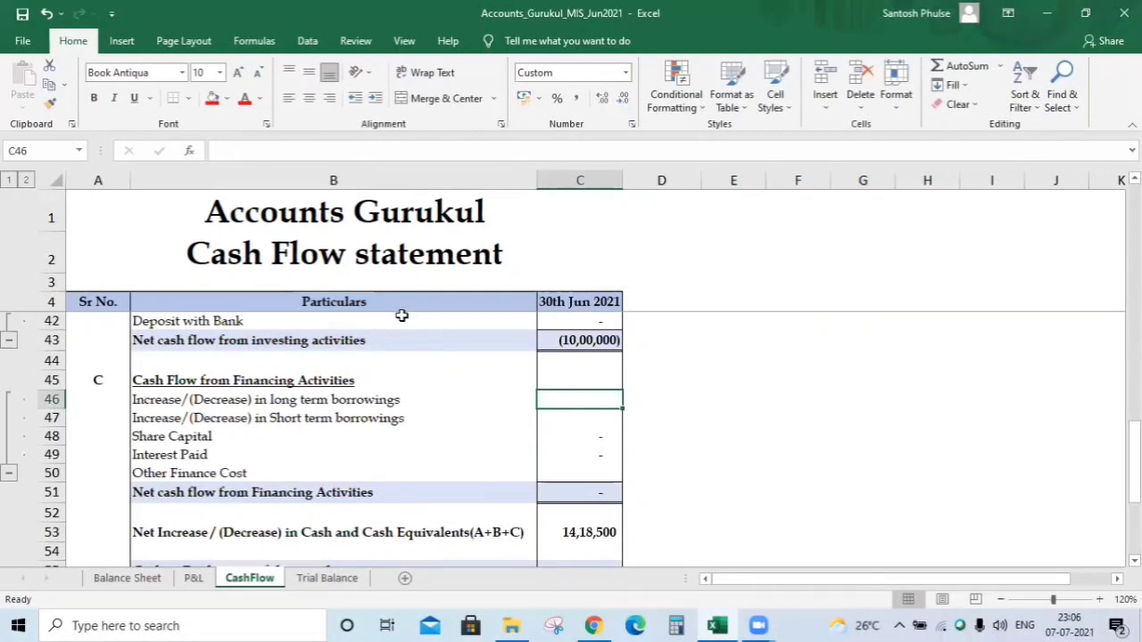
pyautogui.press('Down')
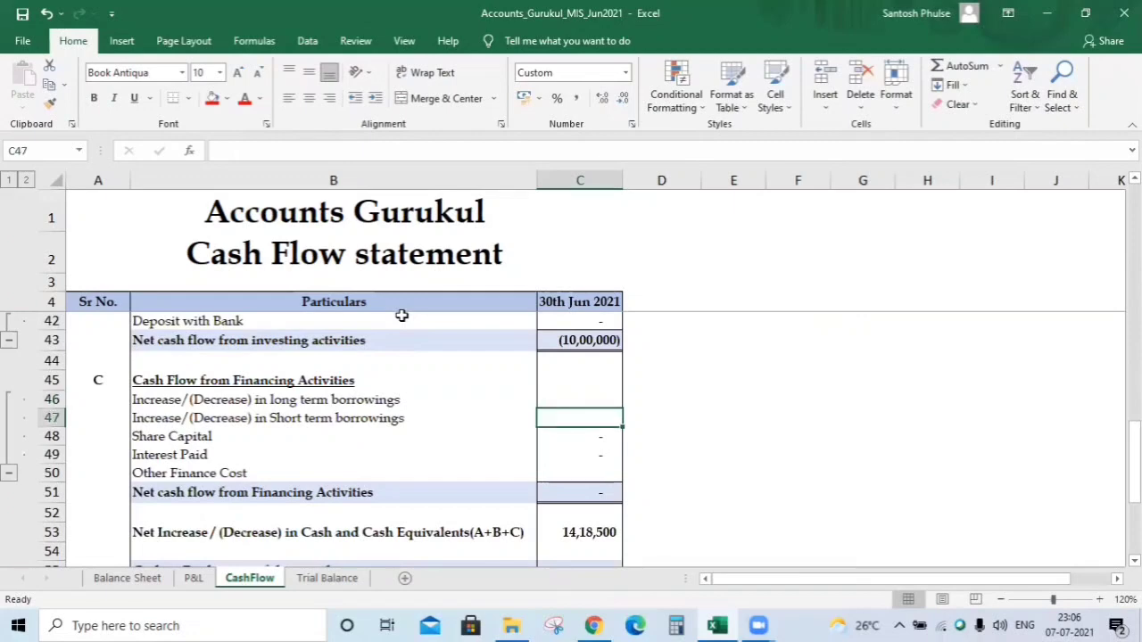
pyautogui.press('Up')
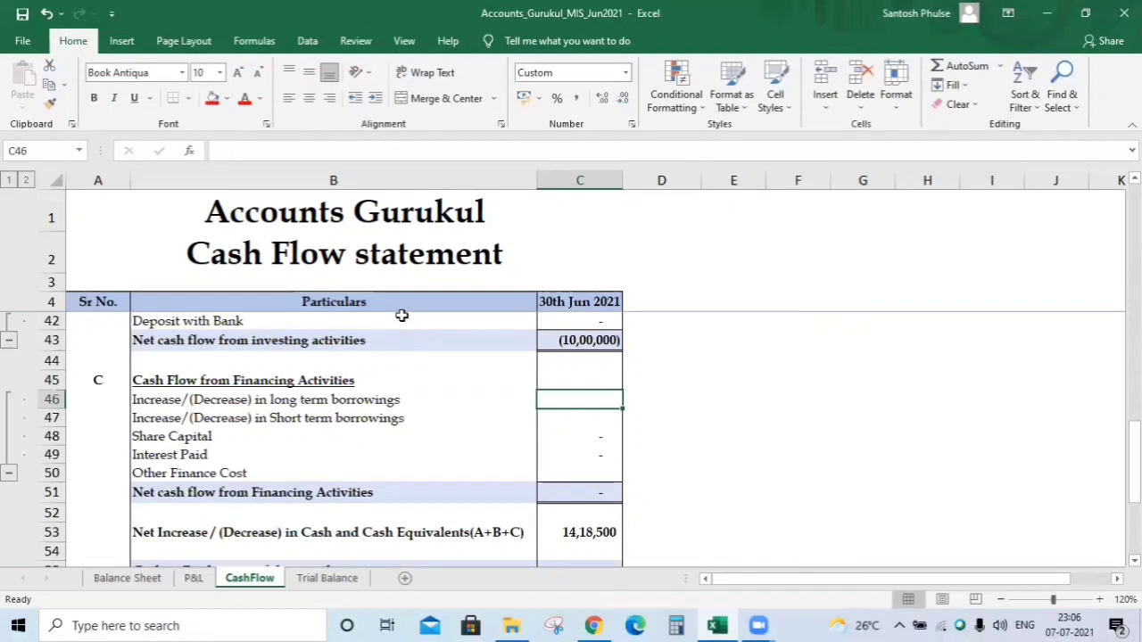
pyautogui.press('Up')
pyautogui.press('Down')
pyautogui.press('Down')
pyautogui.press('Up')
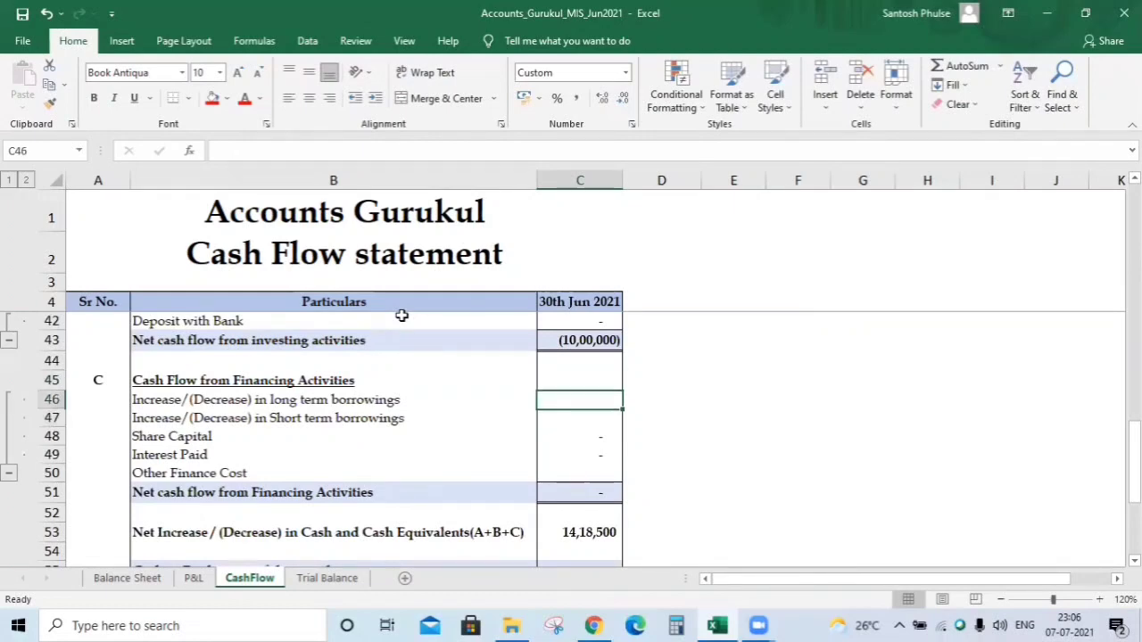
pyautogui.press('Down')
pyautogui.press('Left')
pyautogui.press('Right')
pyautogui.press('Right')
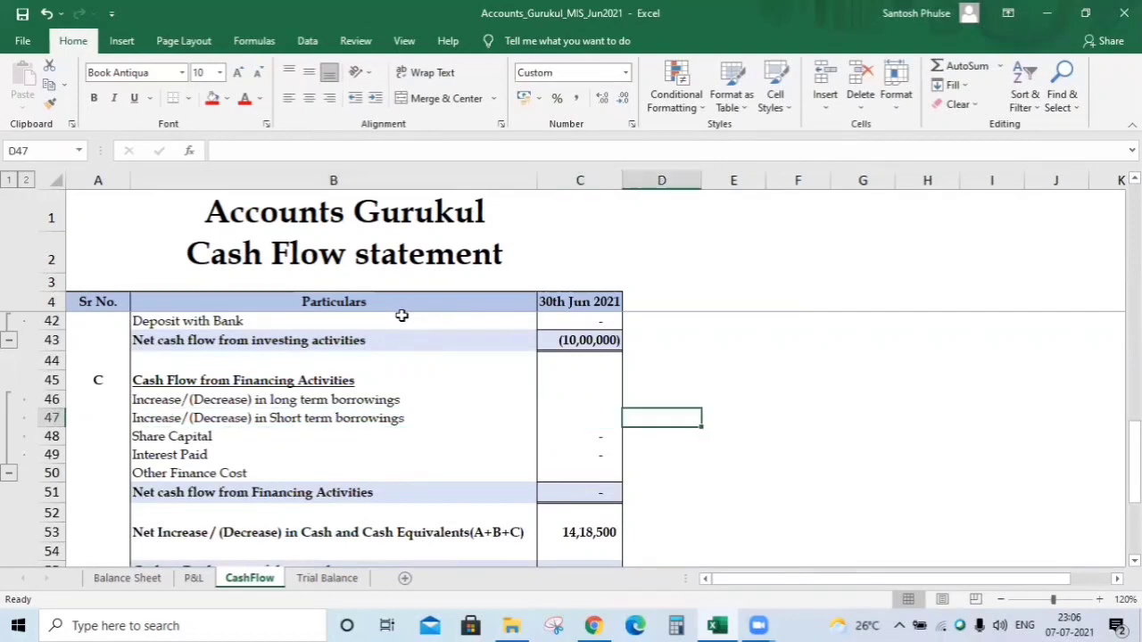
pyautogui.press('Left')
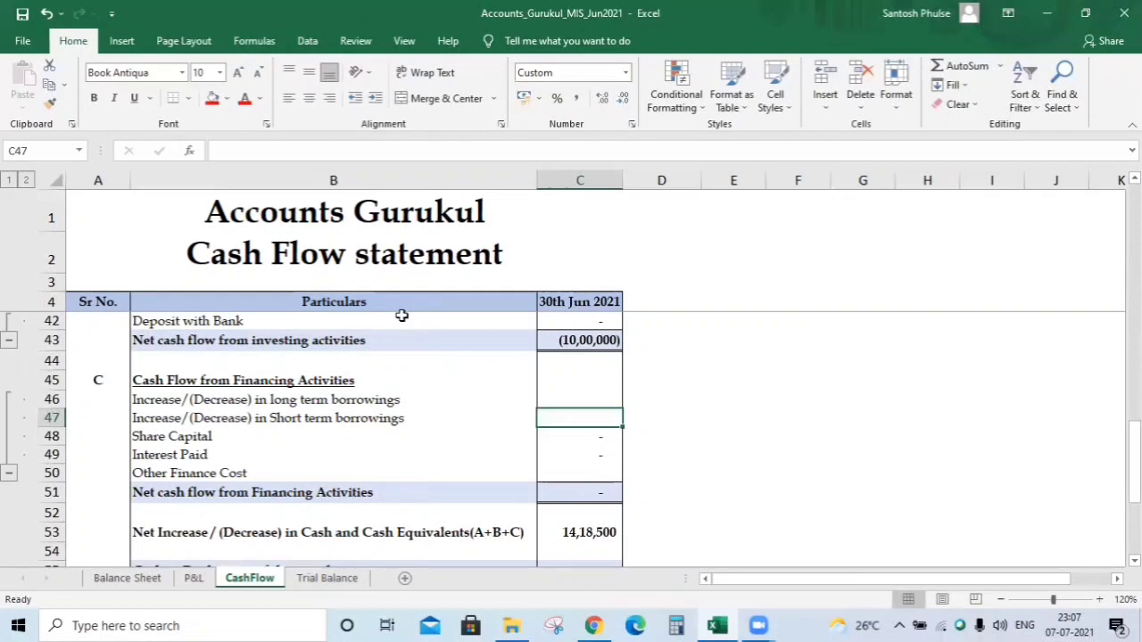
# Link Share Capital in C48 to the balance sheet's share capital figure with ='Balance Sheet'!B33
pyautogui.press('Down')
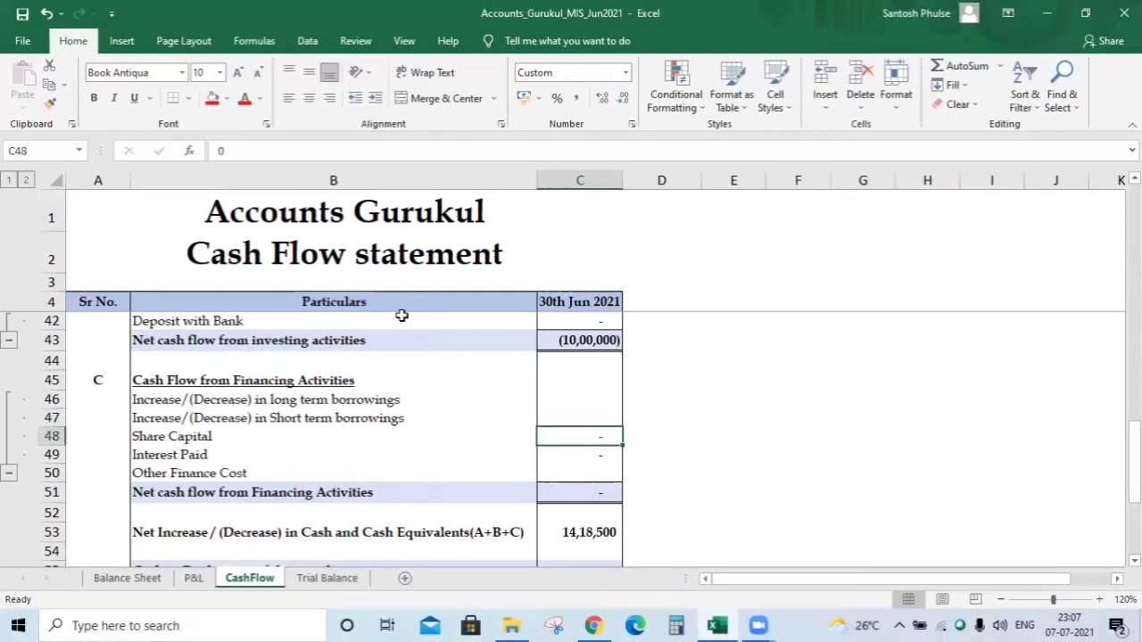
pyautogui.press('Left')
pyautogui.write('=')
pyautogui.click(128, 580)
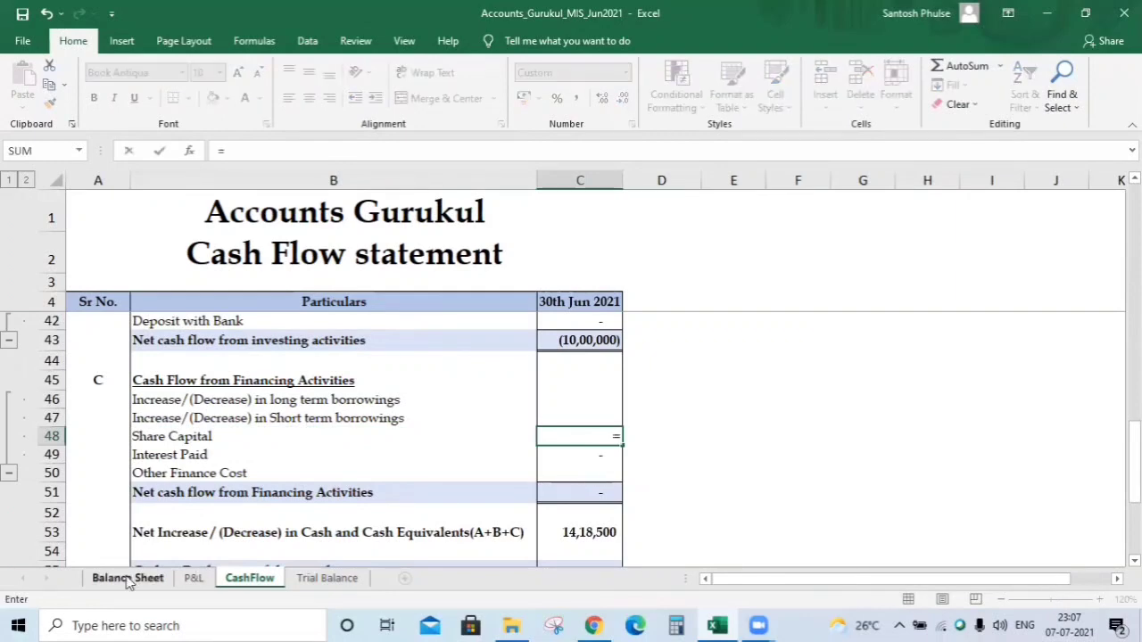
pyautogui.click(387, 466)
pyautogui.press('Down')
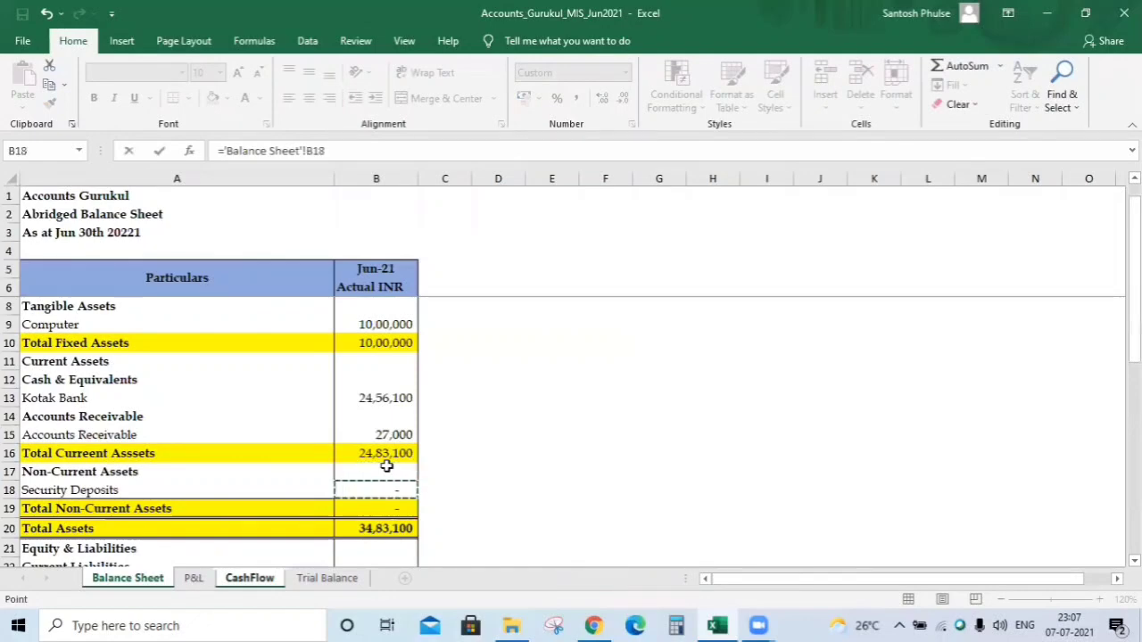
pyautogui.press('Down')
pyautogui.press('Down')
pyautogui.press('Down')
pyautogui.press('Down')
pyautogui.press('Down')
pyautogui.press('Down')
pyautogui.press('Down')
pyautogui.press('Down')
pyautogui.press('Down')
pyautogui.press('Down')
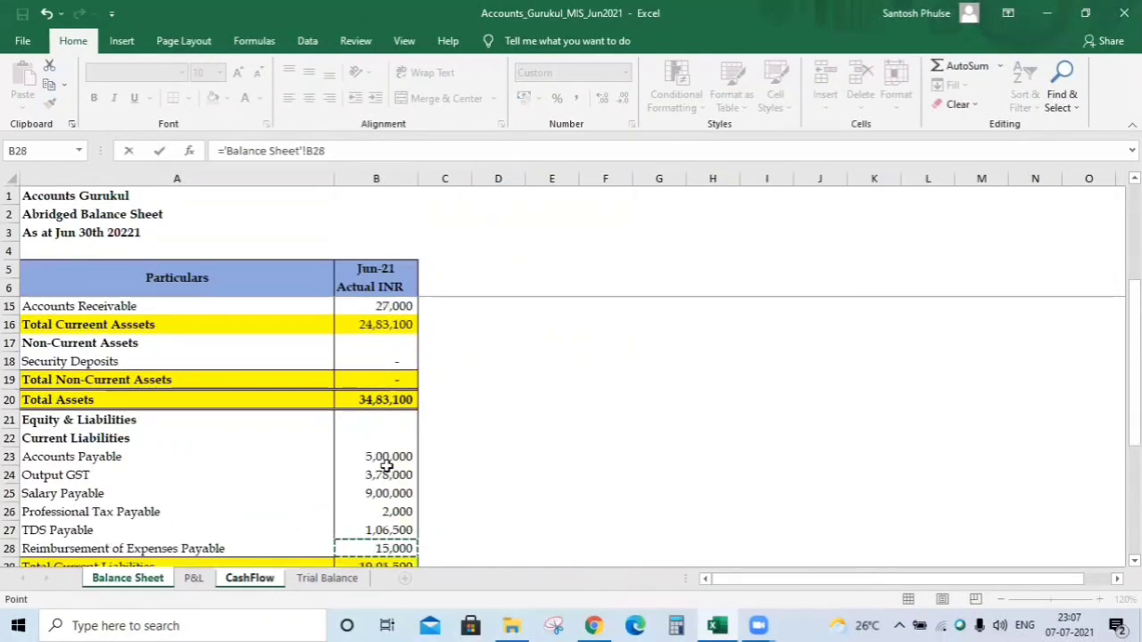
pyautogui.press('Up')
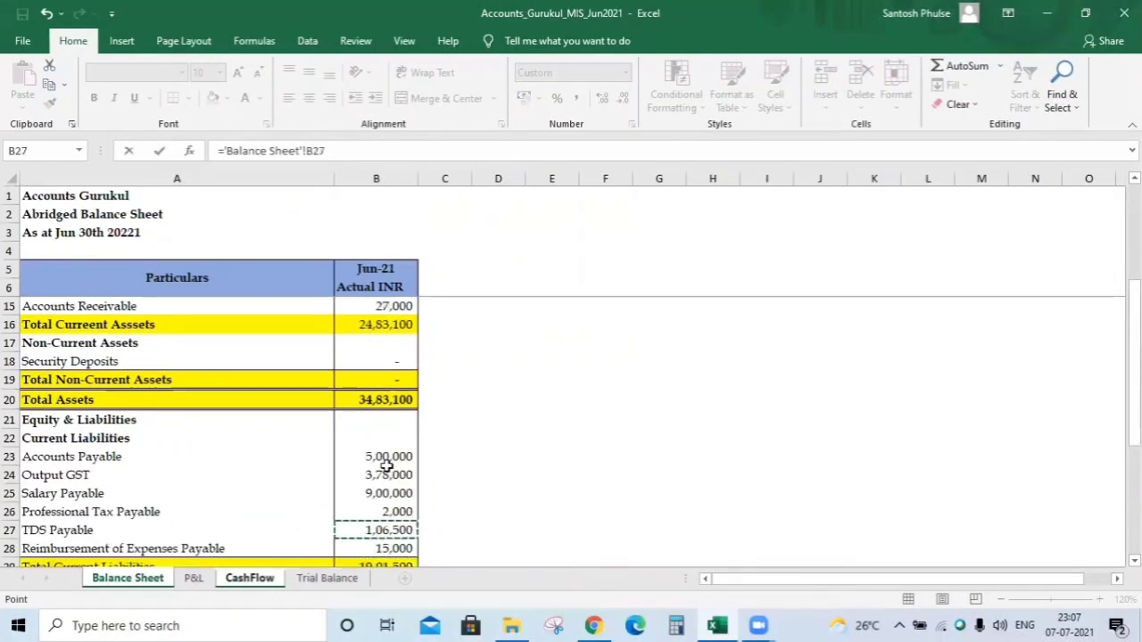
pyautogui.press('Down')
pyautogui.press('Down')
pyautogui.press('Down')
pyautogui.press('Down')
pyautogui.press('Down')
pyautogui.press('Down')
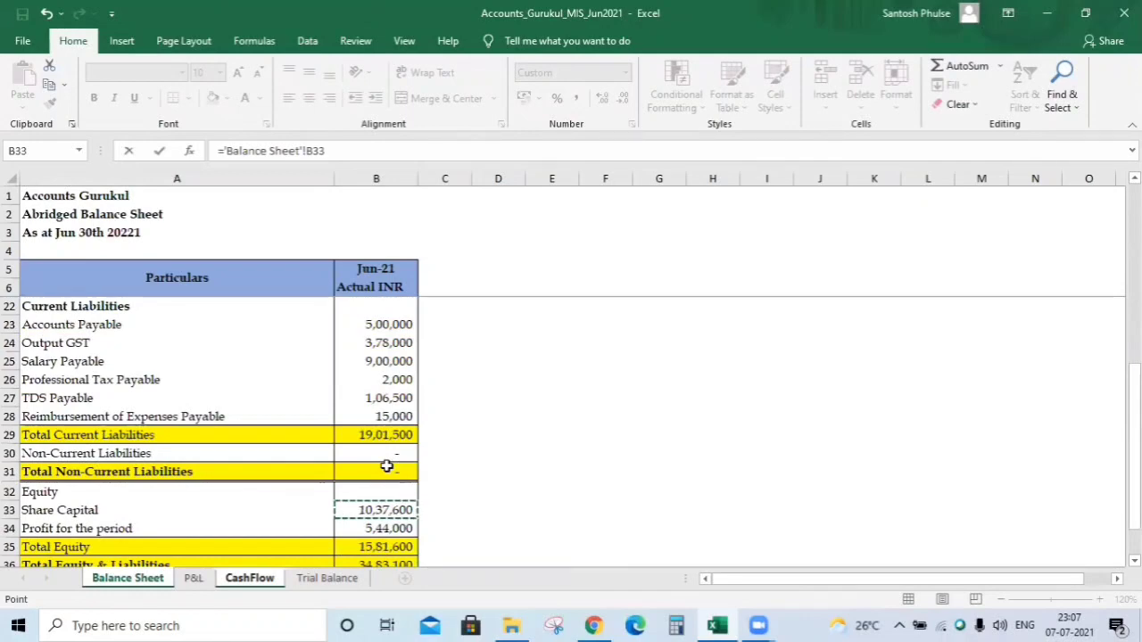
pyautogui.press('Return')
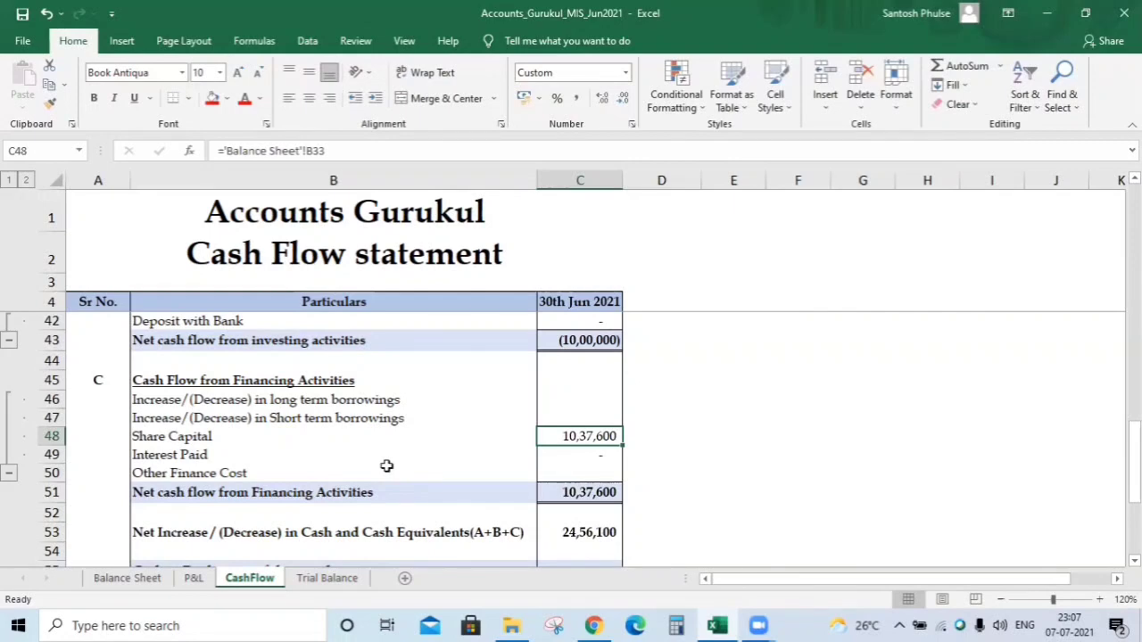
# Review interest paid and other finance cost, and check the formulas for net financing cash flow in C51 and net increase in cash in C53
pyautogui.press('Down')
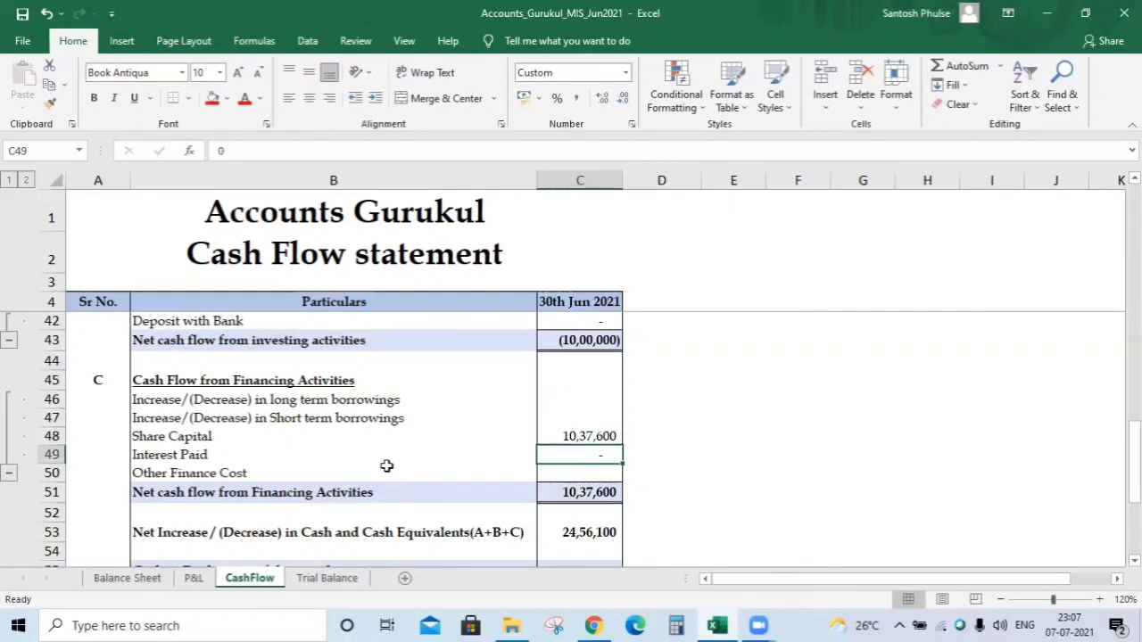
pyautogui.press('Down')
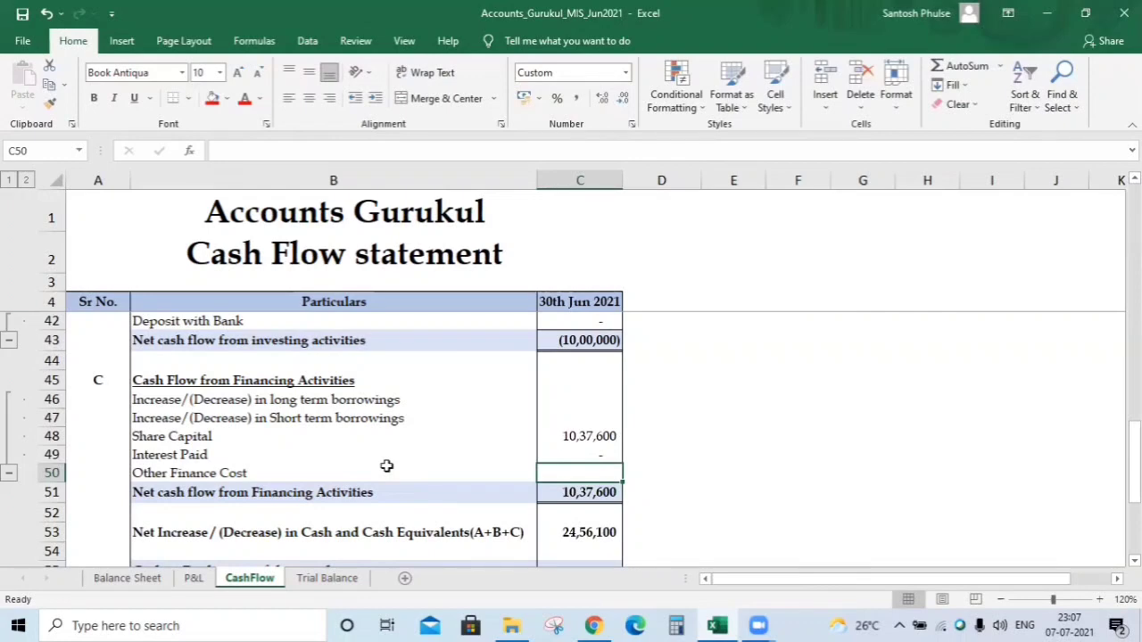
pyautogui.press('Down')
pyautogui.press('Left')
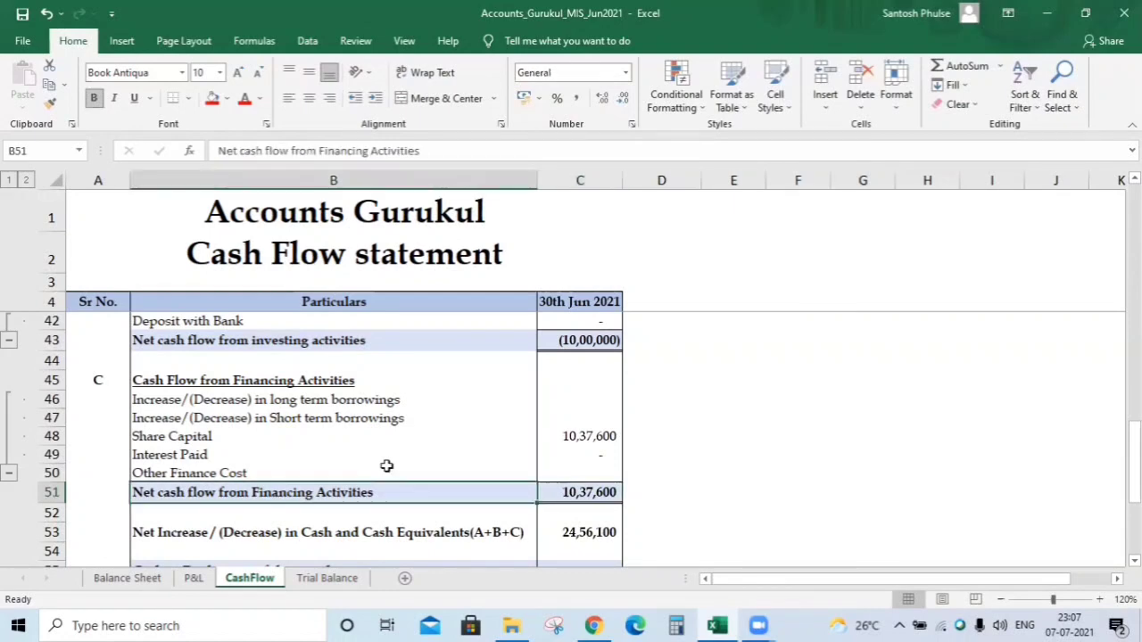
pyautogui.press('Right')
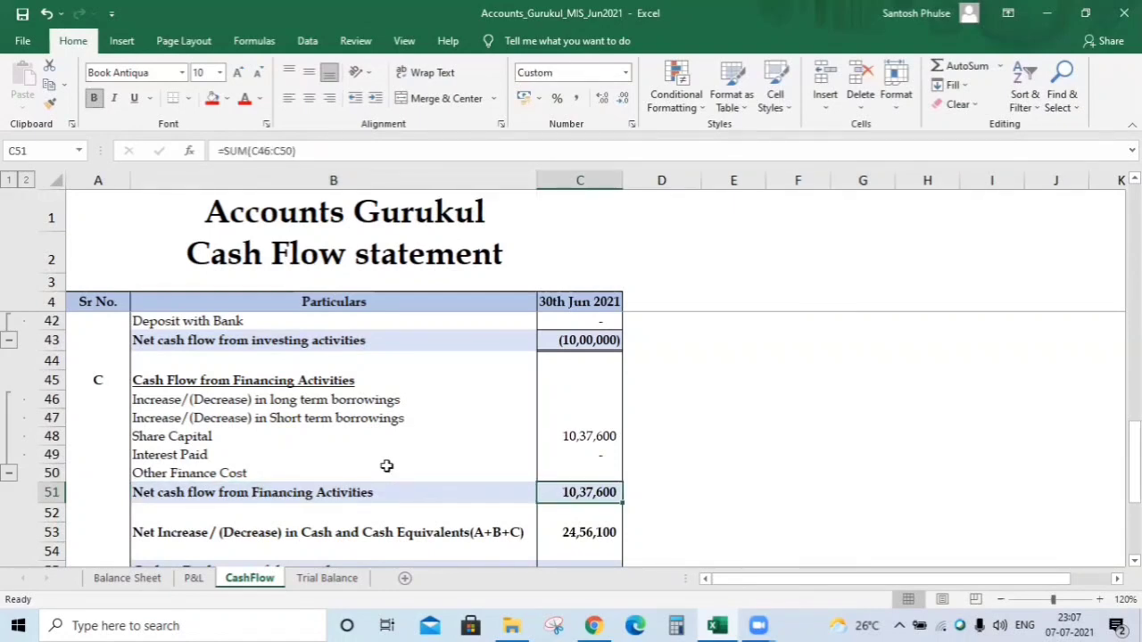
pyautogui.press('Up')
pyautogui.press('Down')
pyautogui.press('Down')
pyautogui.press('Down')
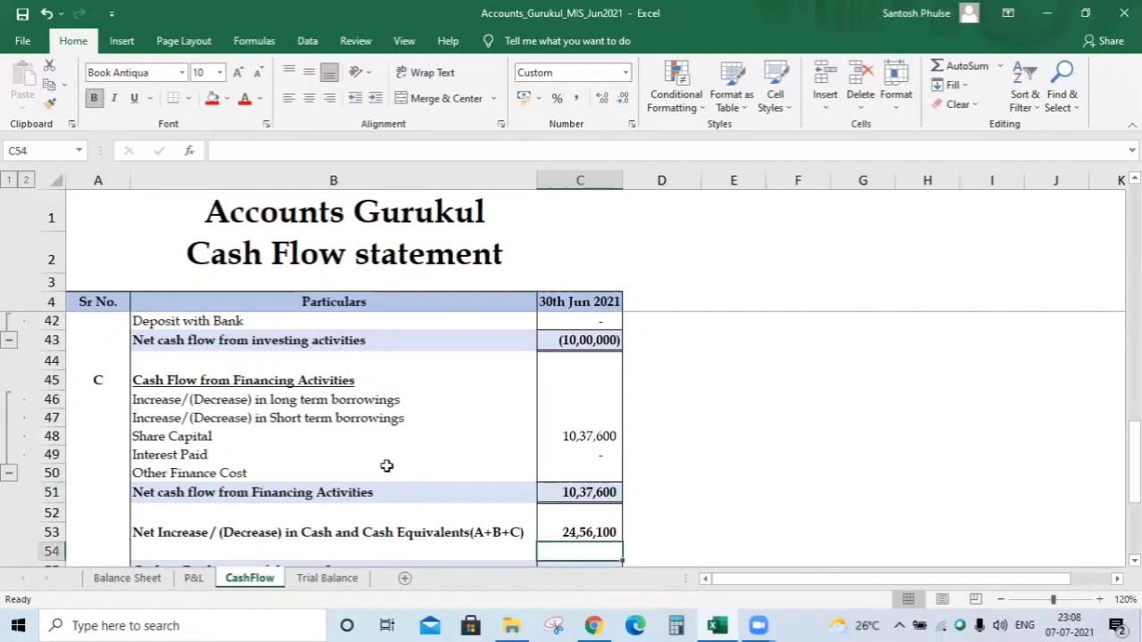
pyautogui.scroll(-1, 386, 466)
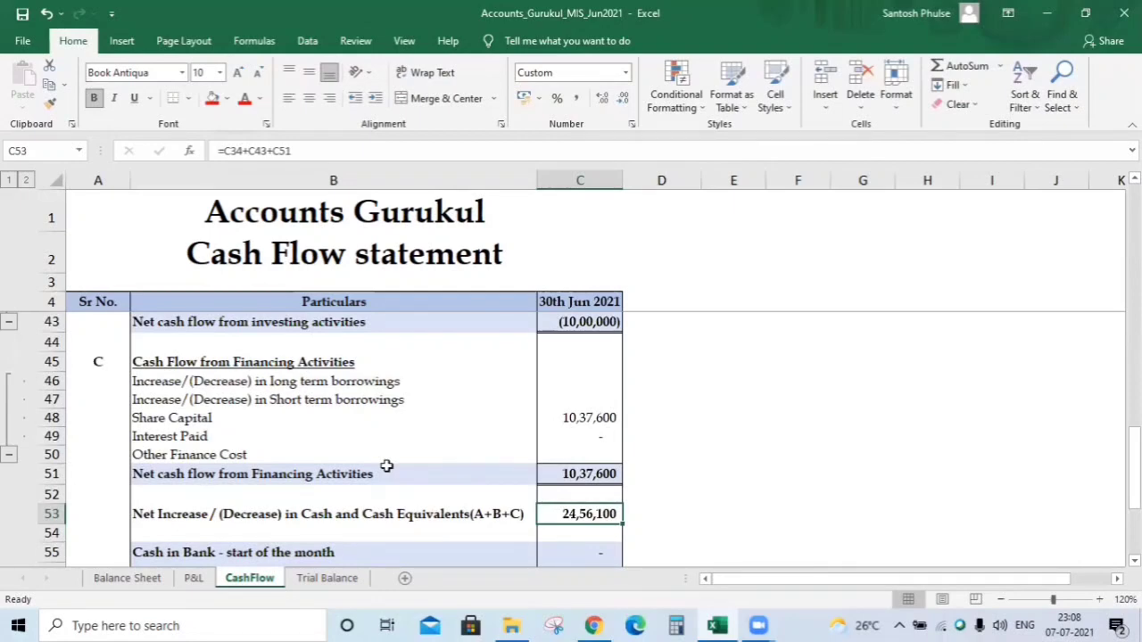
# Go back to the operating section and check the net cash flow from operating activities formula in C34
pyautogui.press('Up')
pyautogui.press('Up')
pyautogui.press('Up')
pyautogui.press('Up')
pyautogui.press('Up')
pyautogui.press('Up')
pyautogui.press('Up')
pyautogui.press('Up')
pyautogui.press('Up')
pyautogui.press('Up')
pyautogui.press('Up')
pyautogui.press('Up')
pyautogui.press('Up')
pyautogui.press('Up')
pyautogui.press('Up')
pyautogui.press('Up')
pyautogui.press('Up')
pyautogui.press('Up')
pyautogui.press('Up')
pyautogui.press('Up')
pyautogui.press('Up')
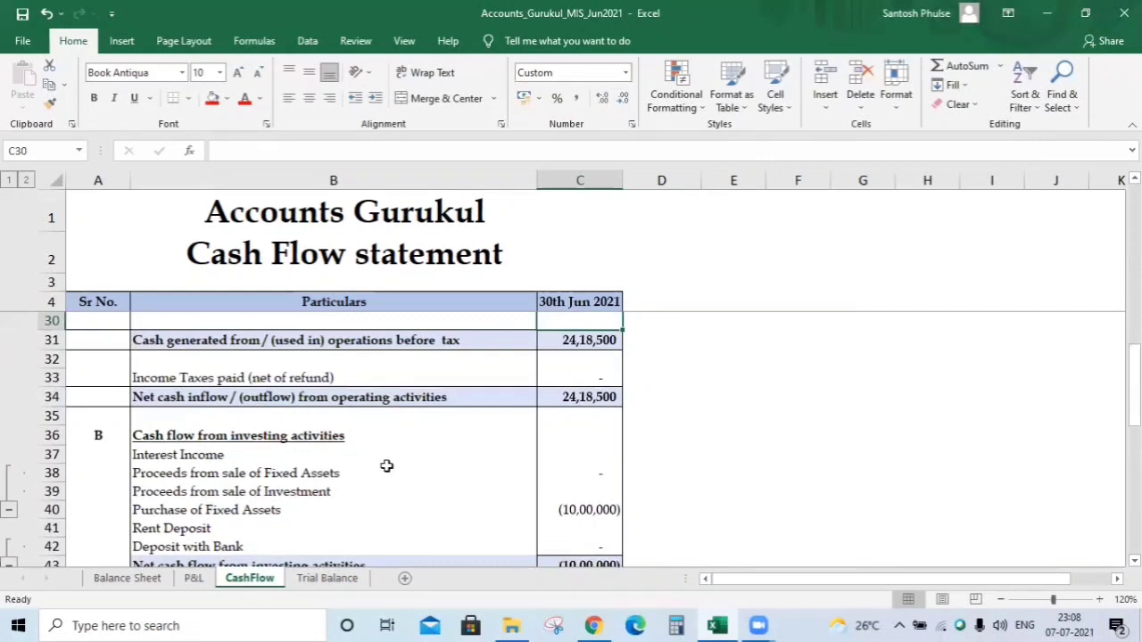
pyautogui.scroll(1, 387, 466)
pyautogui.press('Down')
pyautogui.press('Down')
pyautogui.press('Down')
pyautogui.press('Down')
pyautogui.press('Down')
pyautogui.press('Down')
pyautogui.press('Down')
pyautogui.press('Down')
pyautogui.press('Down')
pyautogui.press('Up')
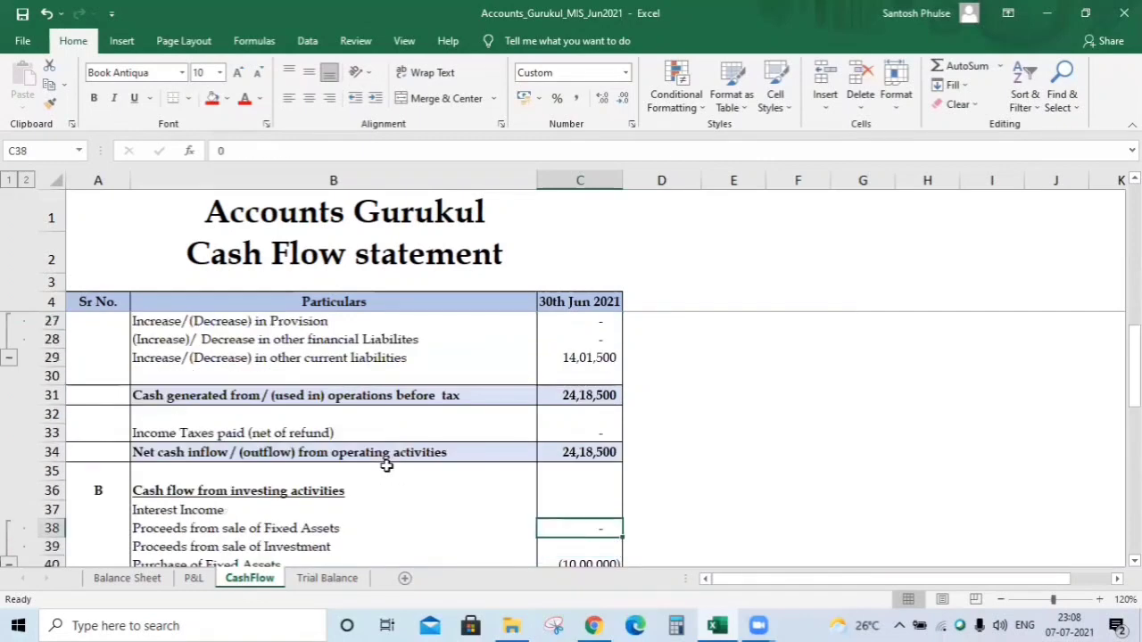
pyautogui.press('Up')
pyautogui.press('Up')
pyautogui.press('Up')
pyautogui.press('Up')
pyautogui.press('Up')
pyautogui.press('Up')
pyautogui.press('Up')
pyautogui.press('Down')
pyautogui.press('Down')
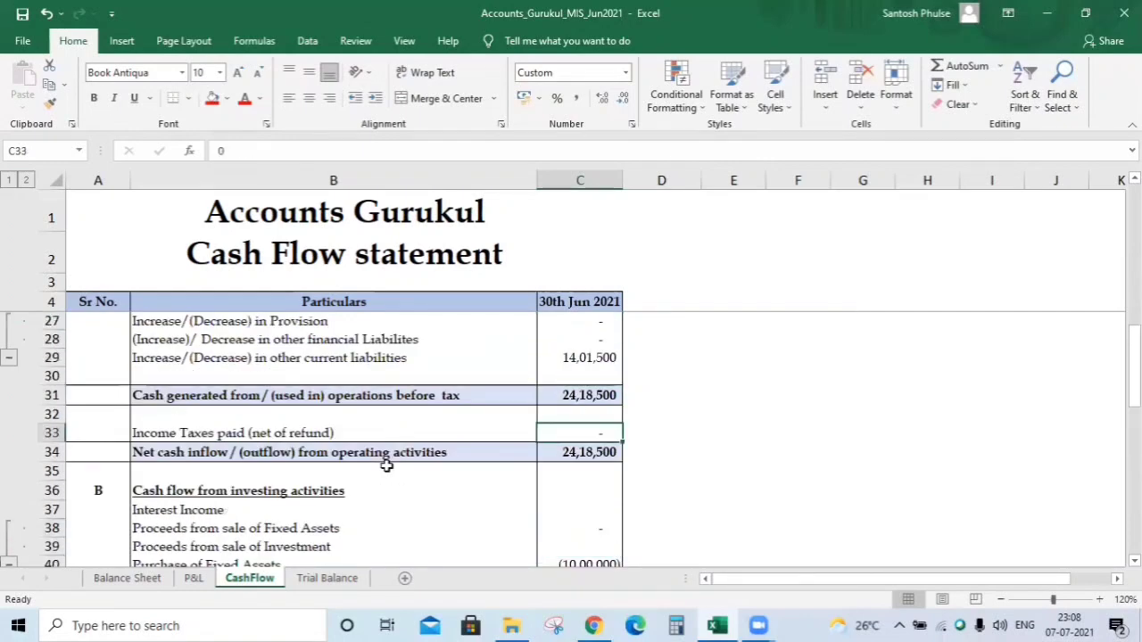
pyautogui.press('Down')
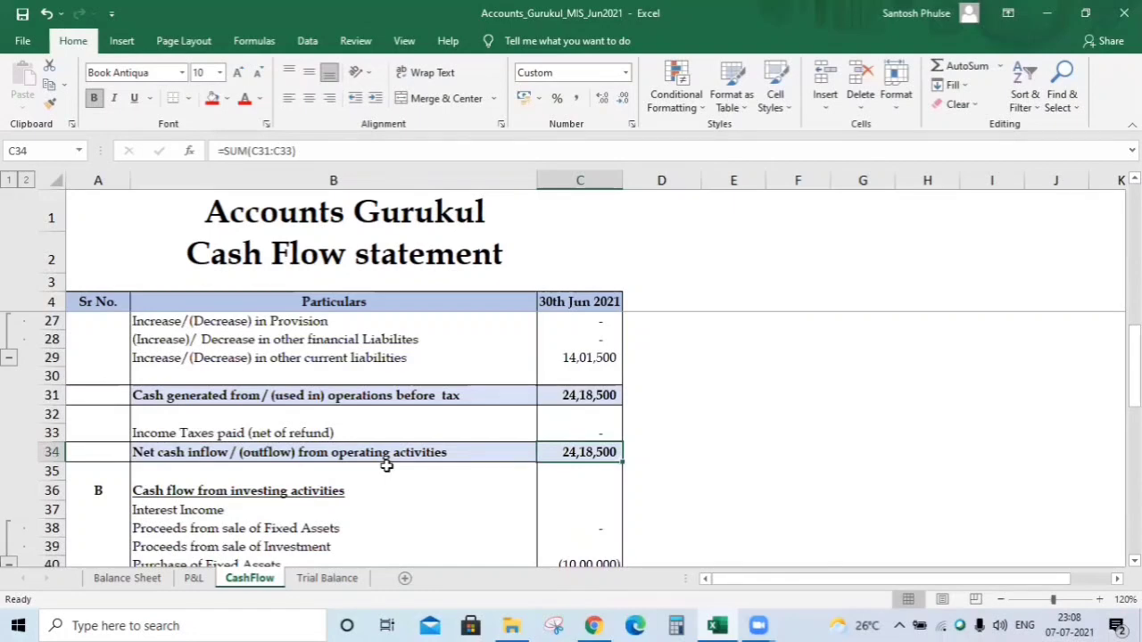
# Check the investing activities subtotal in C43 as the second component of the net increase in cash
pyautogui.press('Down')
pyautogui.press('Down')
pyautogui.press('Down')
pyautogui.press('Down')
pyautogui.press('Down')
pyautogui.press('Down')
pyautogui.press('Down')
pyautogui.press('Down')
pyautogui.press('Down')
pyautogui.press('Down')
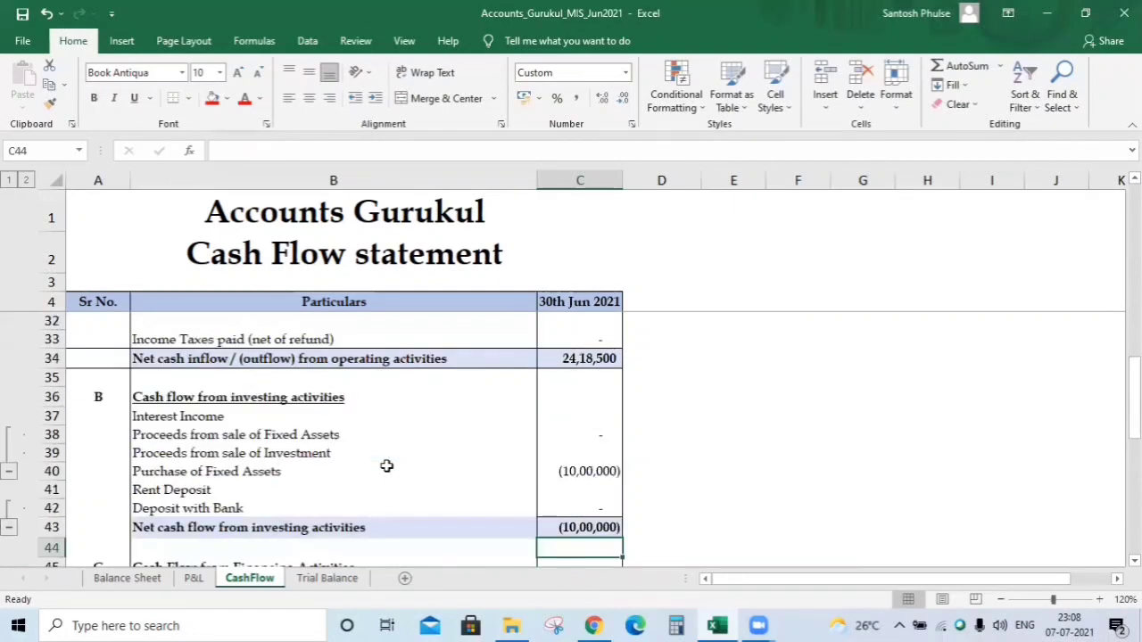
pyautogui.press('Up')
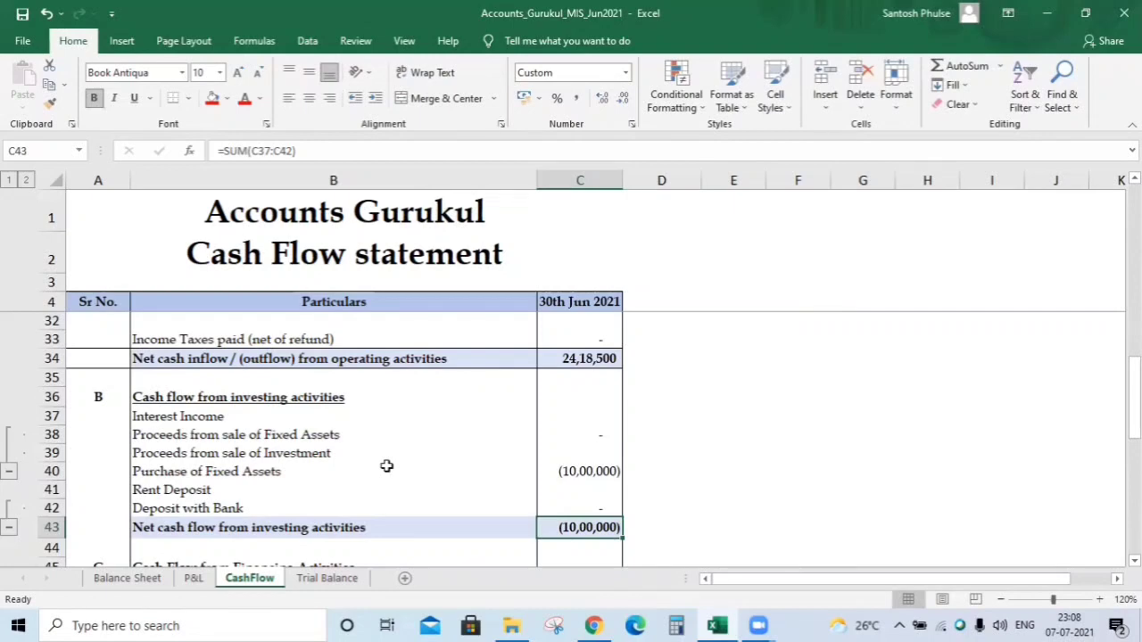
pyautogui.press('Down')
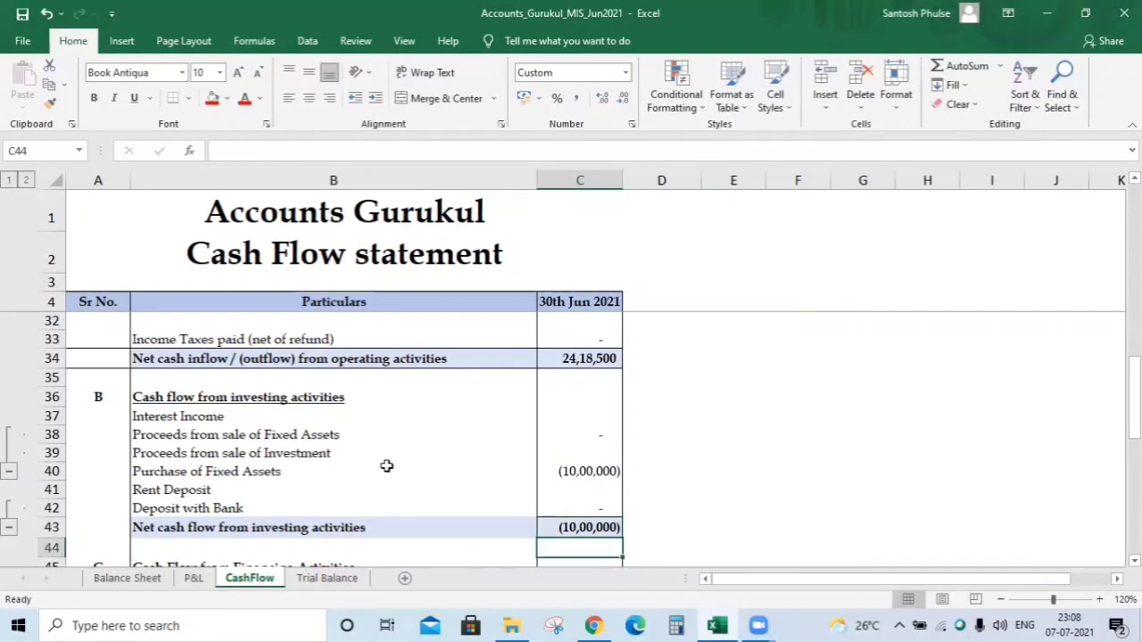
# Recheck the share capital link in C48 and the net financing cash flow subtotal in C51
pyautogui.press('Down')
pyautogui.press('Down')
pyautogui.press('Down')
pyautogui.press('Down')
pyautogui.press('Down')
pyautogui.press('Down')
pyautogui.press('Down')
pyautogui.press('Down')
pyautogui.press('Up')
pyautogui.press('Up')
pyautogui.press('Up')
pyautogui.press('Up')
pyautogui.press('Up')
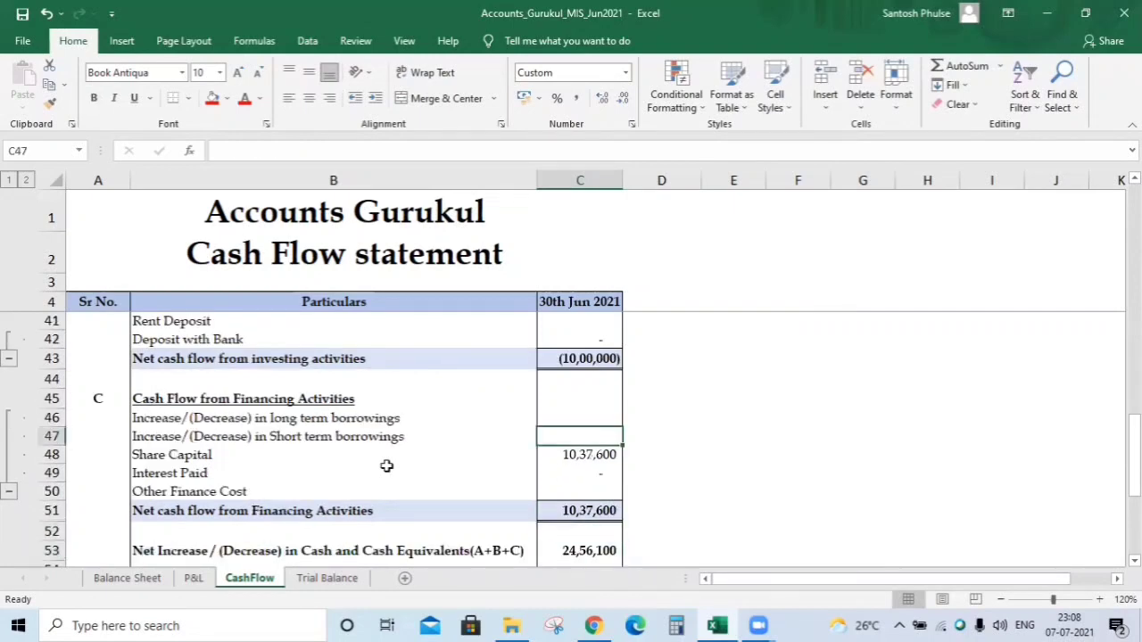
pyautogui.press('Down')
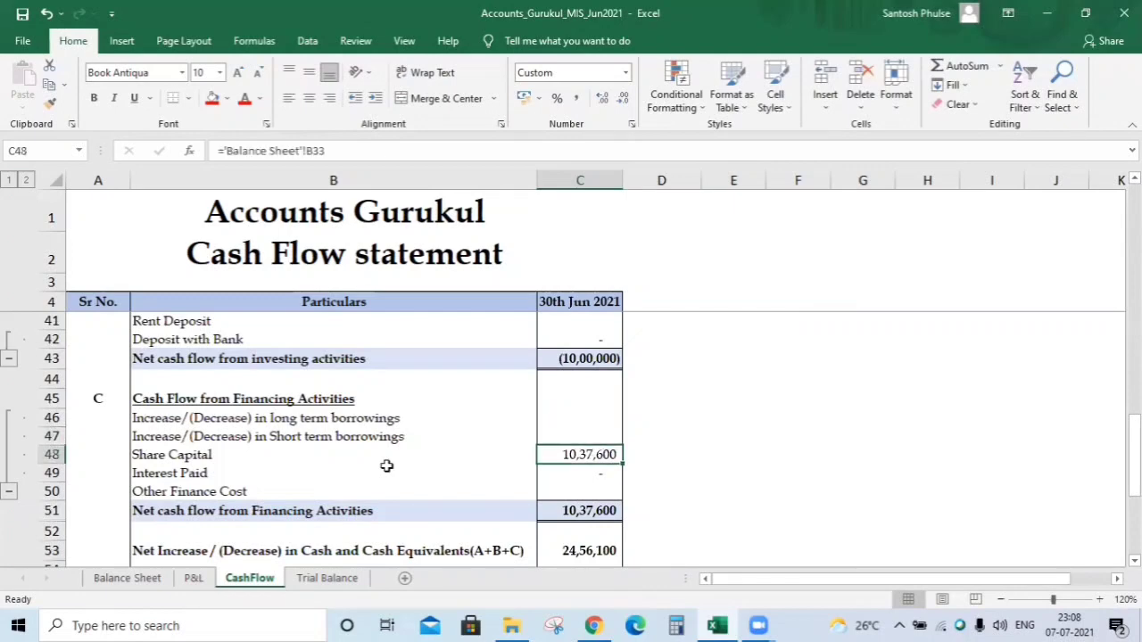
pyautogui.press('Down')
pyautogui.press('Up')
pyautogui.press('Down')
pyautogui.press('Down')
pyautogui.press('Down')
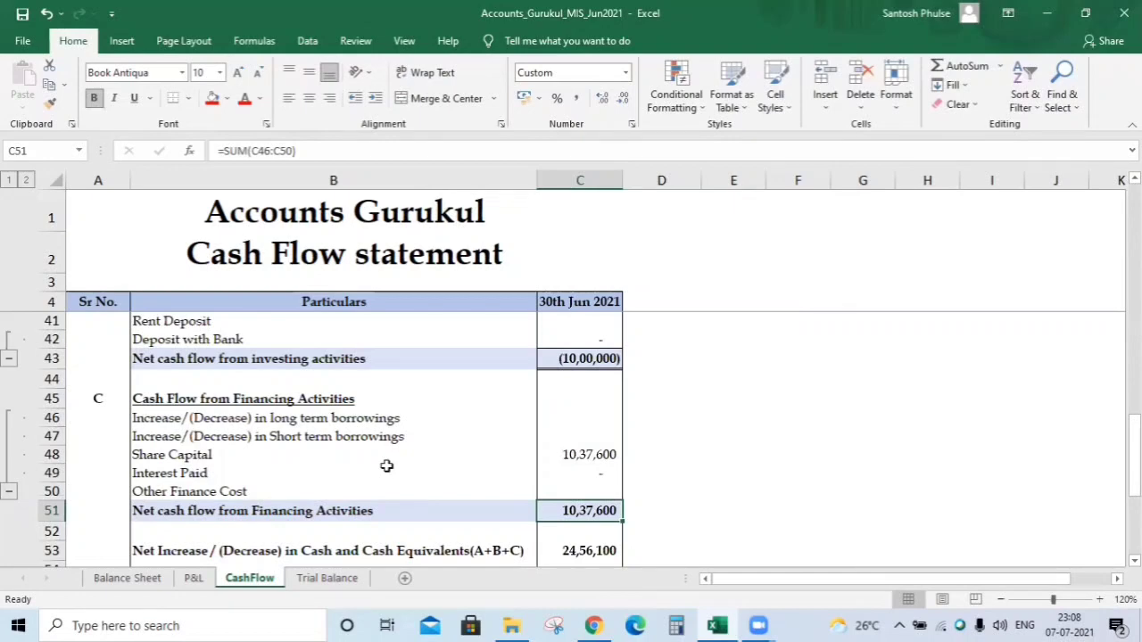
# Recheck the net increase in cash formula in C53 against the cash in bank rows beneath it
pyautogui.press('Down')
pyautogui.press('Down')
pyautogui.press('Down')
pyautogui.press('Down')
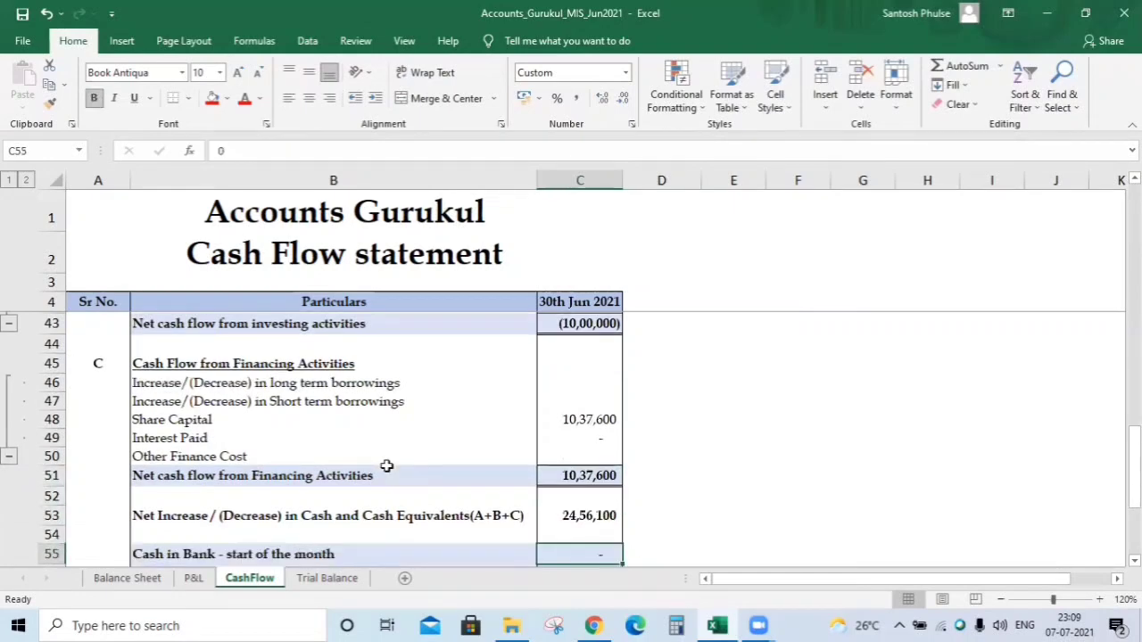
pyautogui.press('Down')
pyautogui.press('Up')
pyautogui.press('Up')
pyautogui.press('Up')
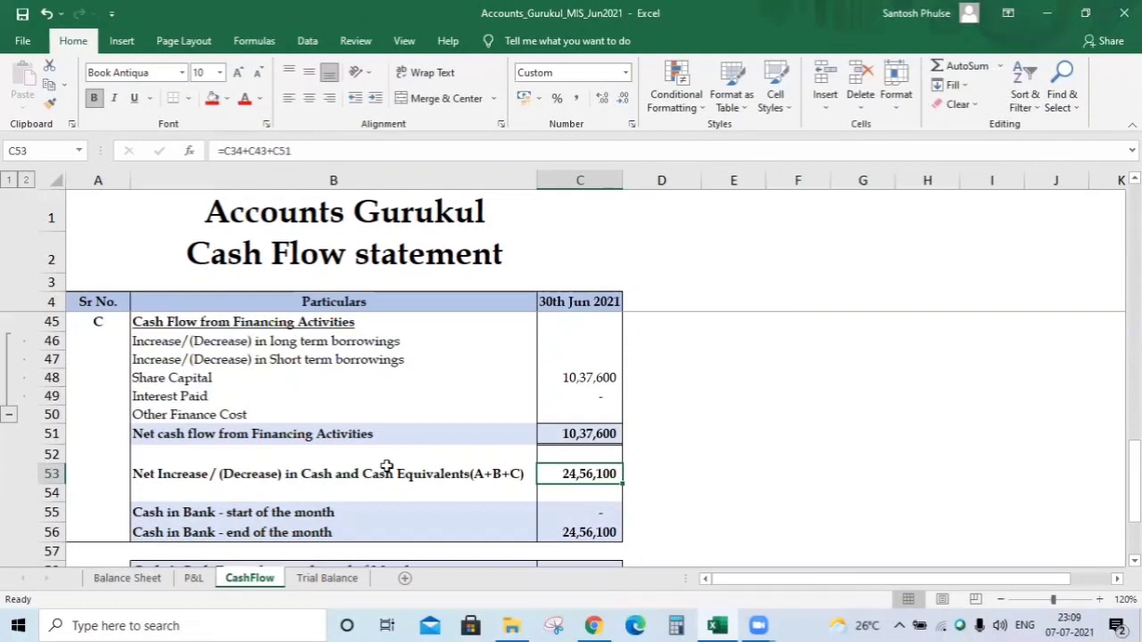
# Review the start-of-month bank balance in C55 and the end-of-month balance formula in C56
pyautogui.press('Down')
pyautogui.press('Down')
pyautogui.press('Down')
pyautogui.press('Up')
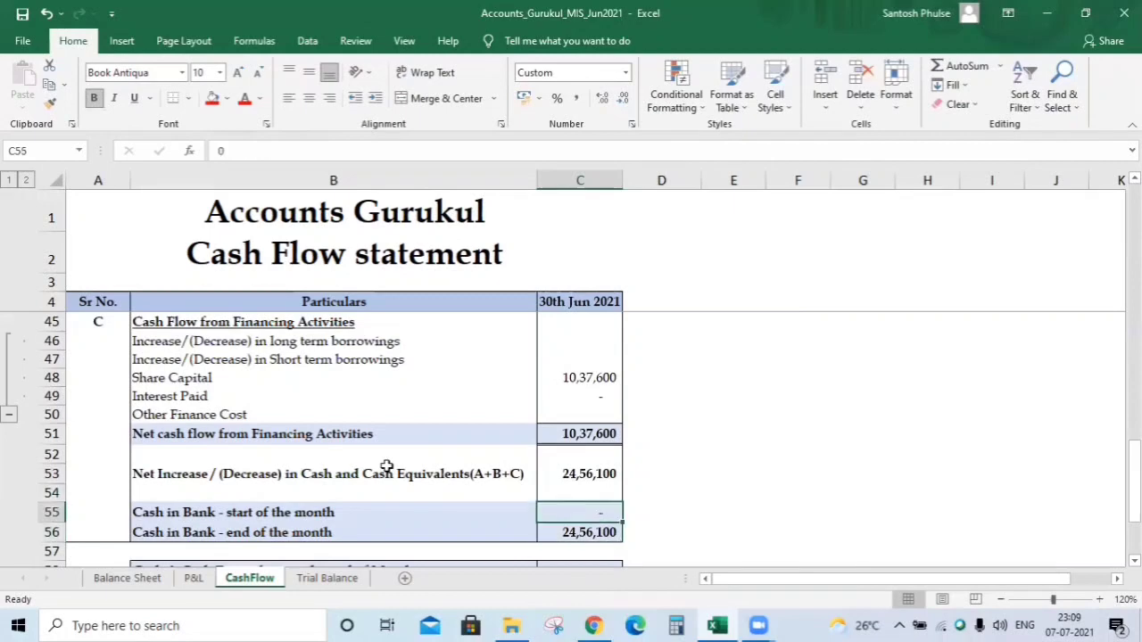
pyautogui.press('Left')
pyautogui.press('Left')
pyautogui.press('Right')
pyautogui.press('Right')
pyautogui.press('Right')
pyautogui.press('Down')
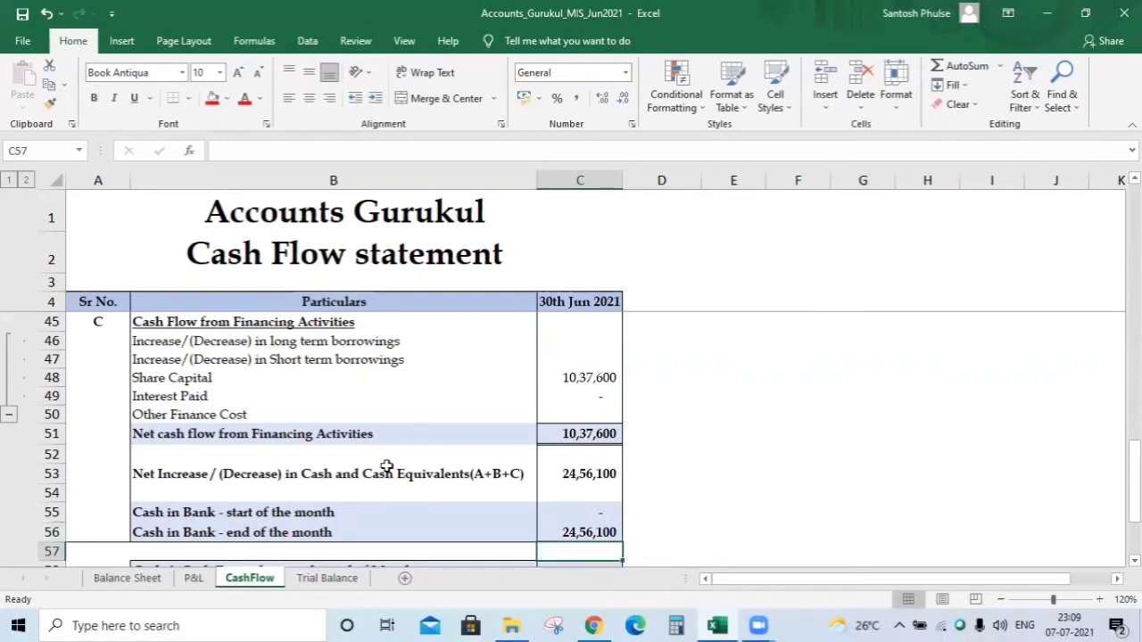
pyautogui.scroll(-1, 386, 465)
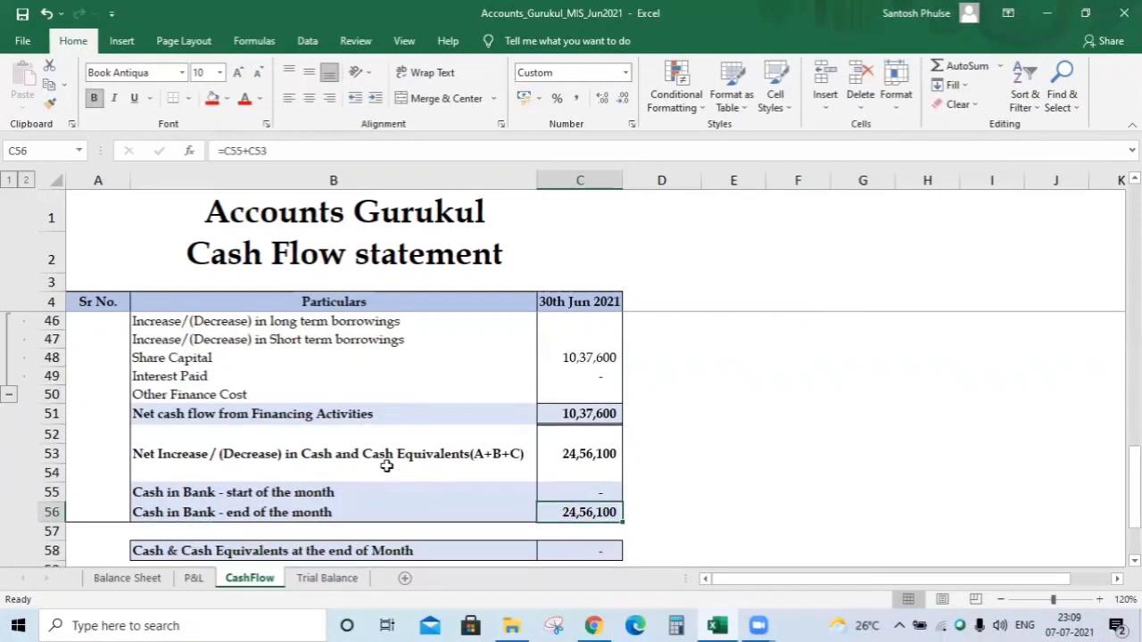
# Link Cash & Cash Equivalents at the end of Month in C58 to the Kotak Bank balance in Balance Sheet B13
pyautogui.press('Down')
pyautogui.press('Down')
pyautogui.scroll(-1, 387, 466)
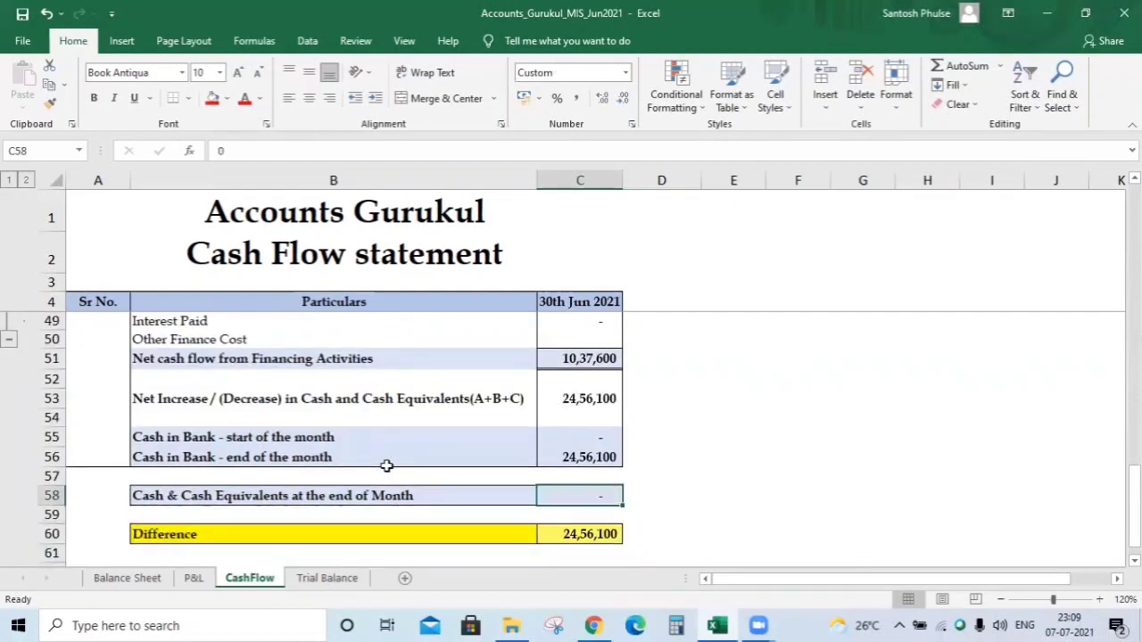
pyautogui.write('=')
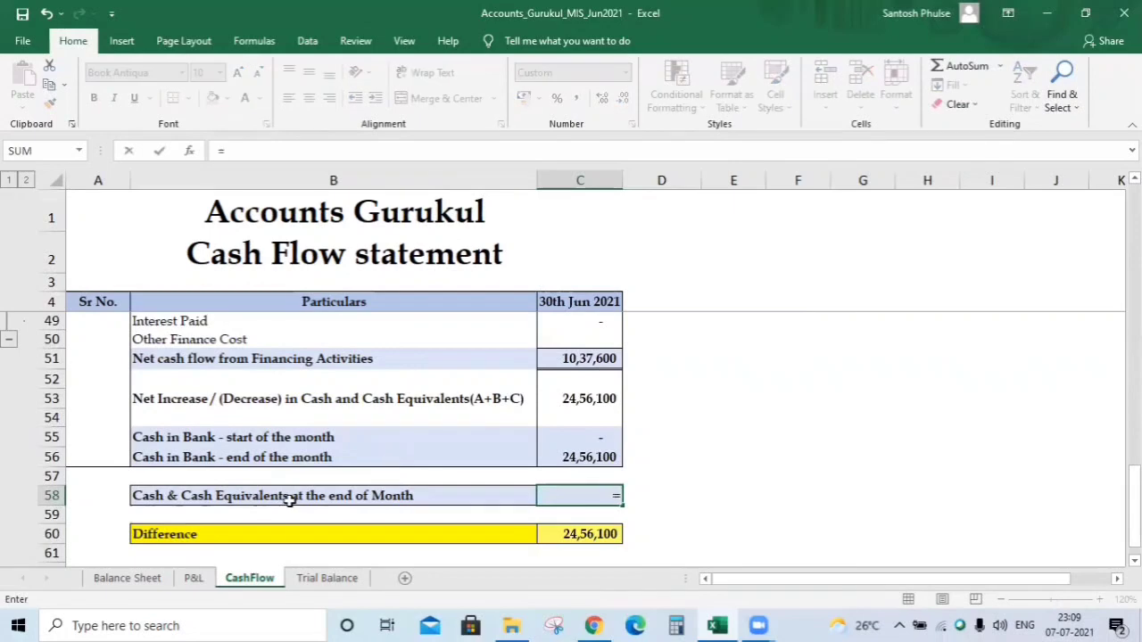
pyautogui.click(127, 578)
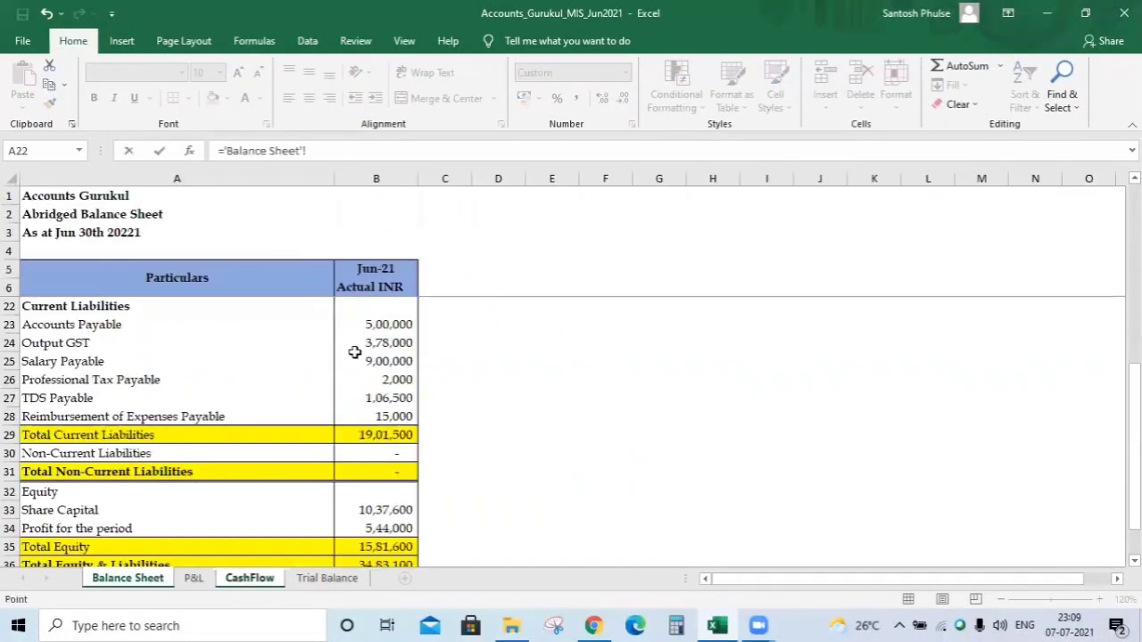
pyautogui.click(354, 352)
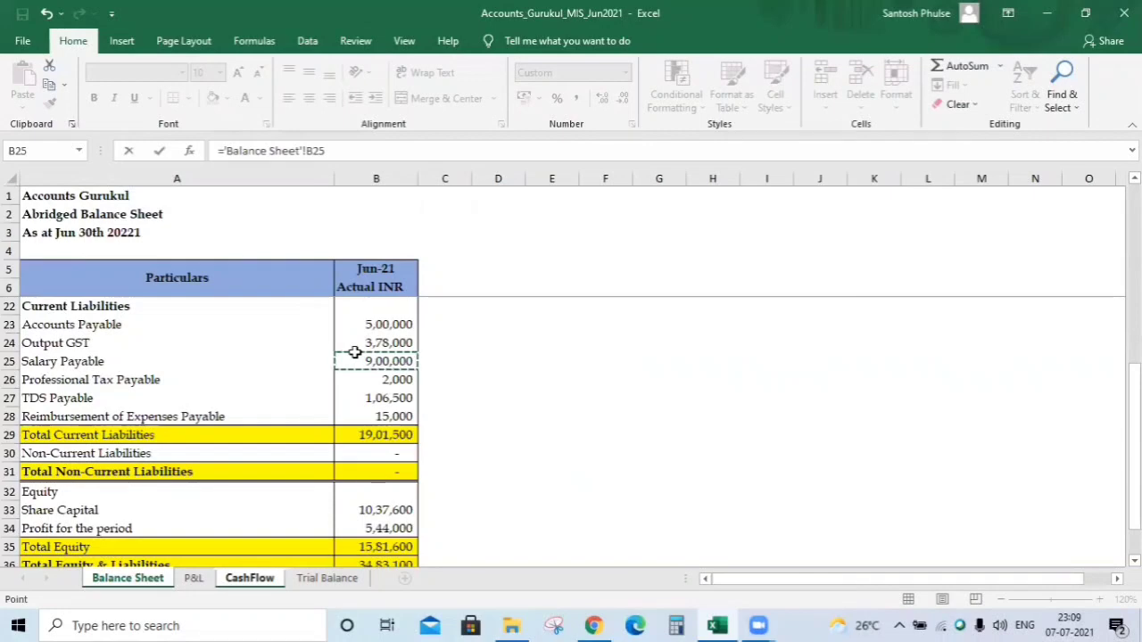
pyautogui.press('Up')
pyautogui.press('Up')
pyautogui.press('Up')
pyautogui.press('Up')
pyautogui.press('Up')
pyautogui.press('Up')
pyautogui.press('Up')
pyautogui.press('Up')
pyautogui.press('Up')
pyautogui.press('Up')
pyautogui.press('Up')
pyautogui.press('Up')
pyautogui.press('Up')
pyautogui.press('Up')
pyautogui.press('Up')
pyautogui.press('Up')
pyautogui.press('Down')
pyautogui.press('Down')
pyautogui.press('Down')
pyautogui.press('Down')
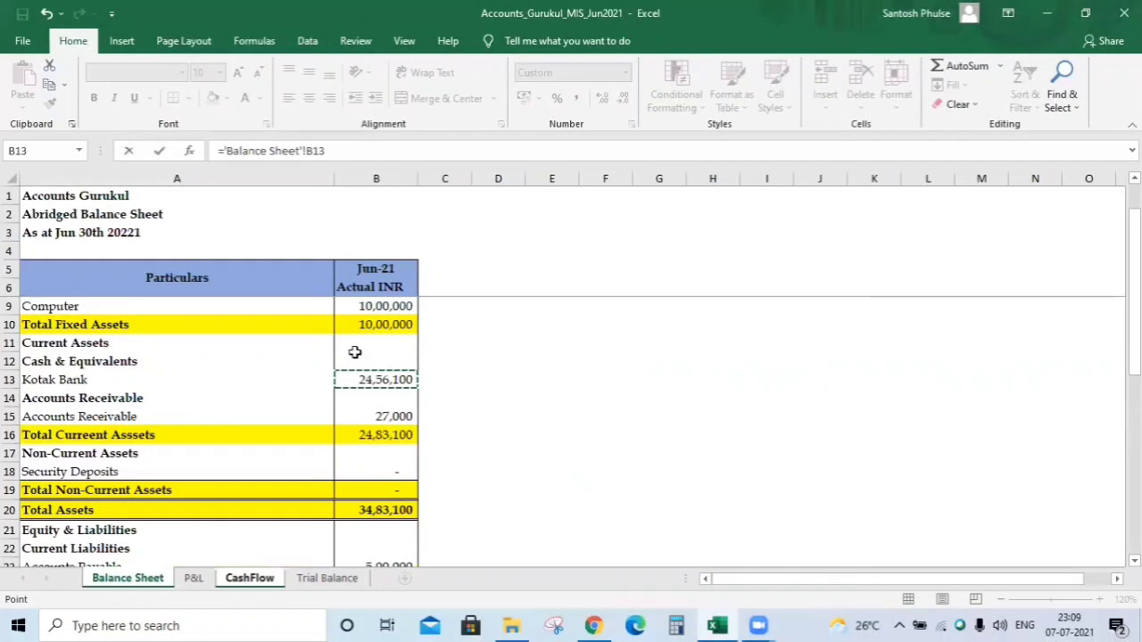
pyautogui.press('Return')
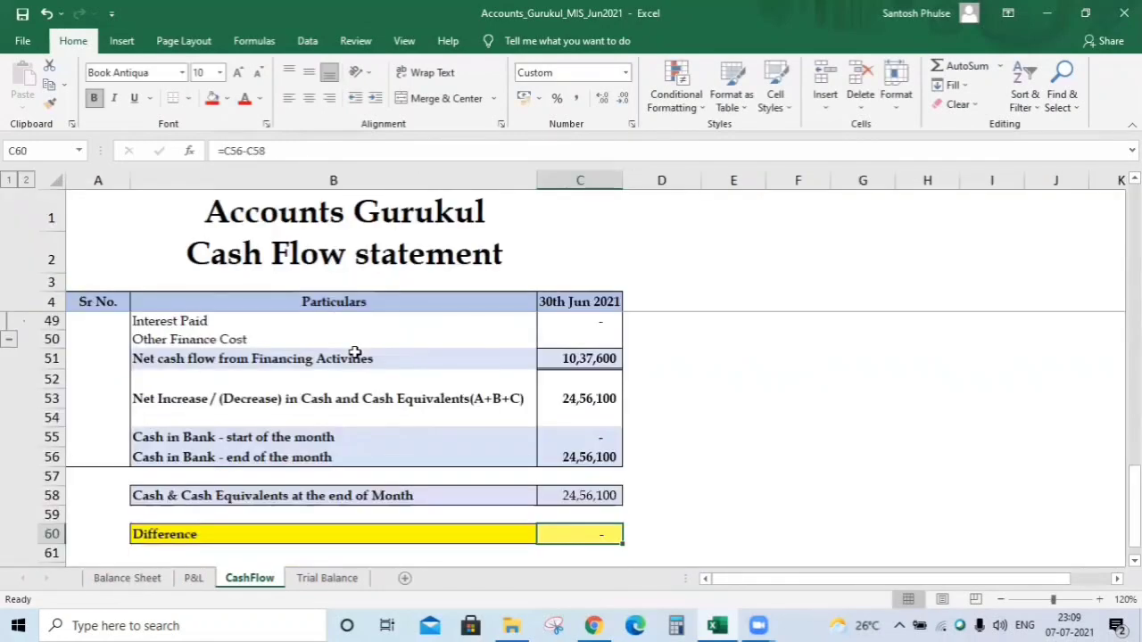
# Check the Difference row in C60 comparing the closing bank balance with the balance sheet figure
pyautogui.press('Left')
pyautogui.press('Left')
pyautogui.press('Right')
pyautogui.press('Right')
# Compare C58 with the closing bank balance in C56 and make the figure in C58 bold
pyautogui.press('Up')
pyautogui.press('Up')
pyautogui.press('Up')
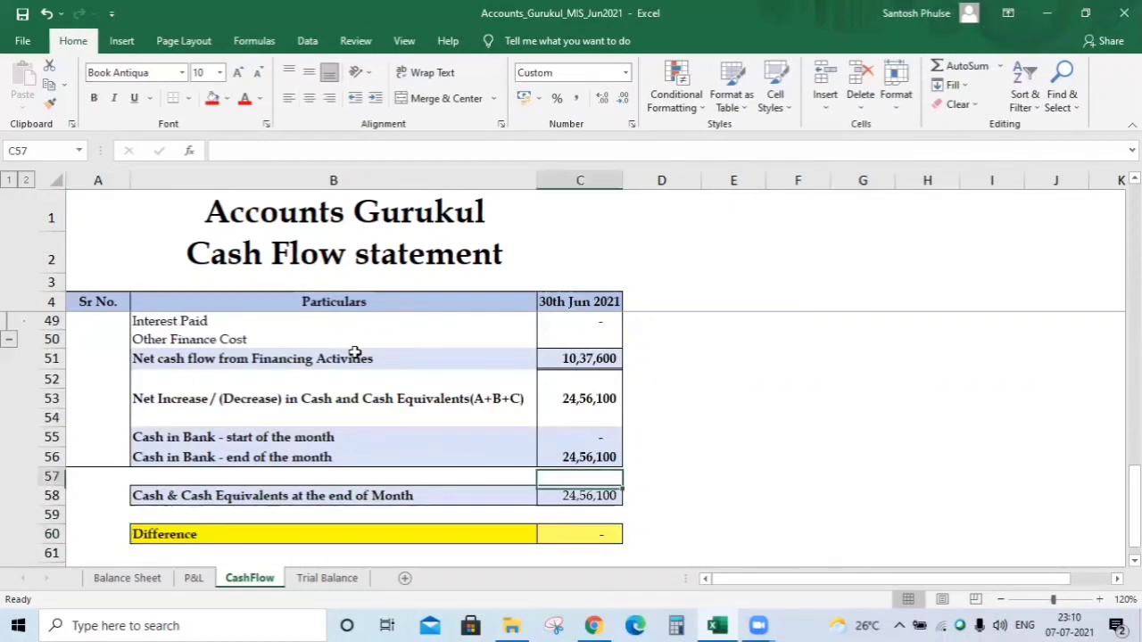
pyautogui.press('Up')
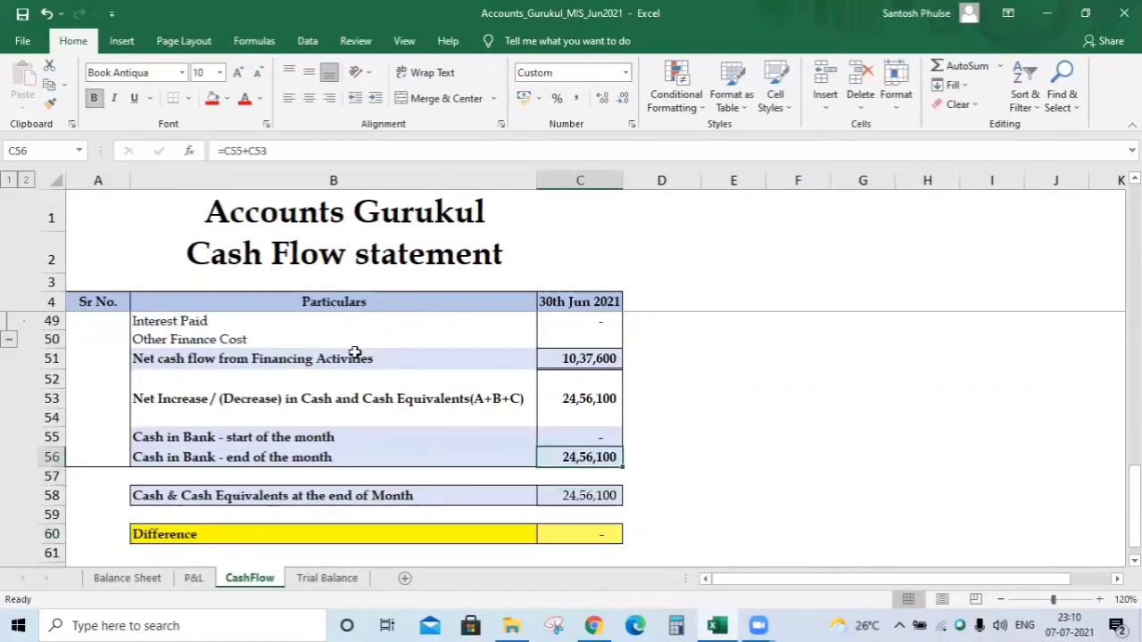
pyautogui.press('Down')
pyautogui.press('Down')
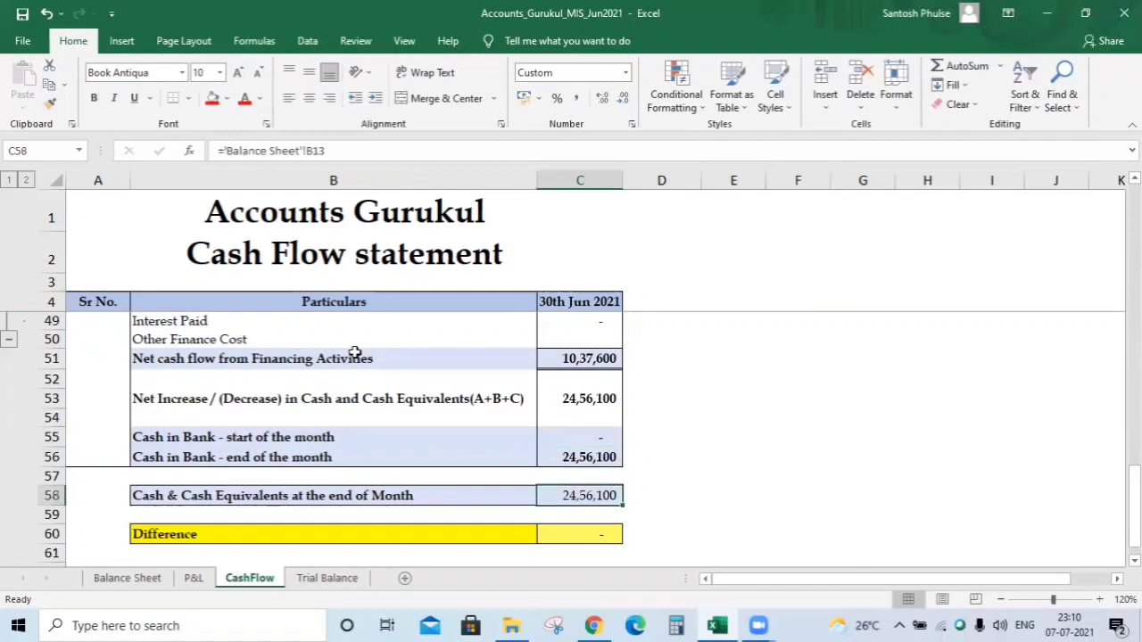
# Go back from the closing cash rows to the title of the cash flow statement
pyautogui.press('Up')
pyautogui.press('Up')
pyautogui.press('Up')
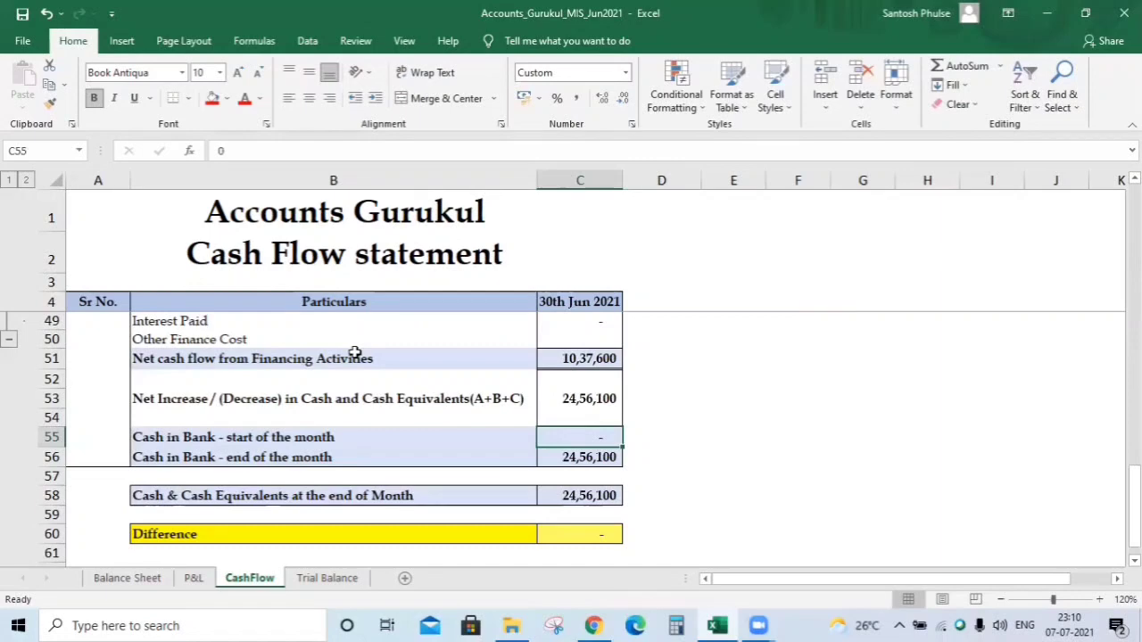
pyautogui.press('Up')
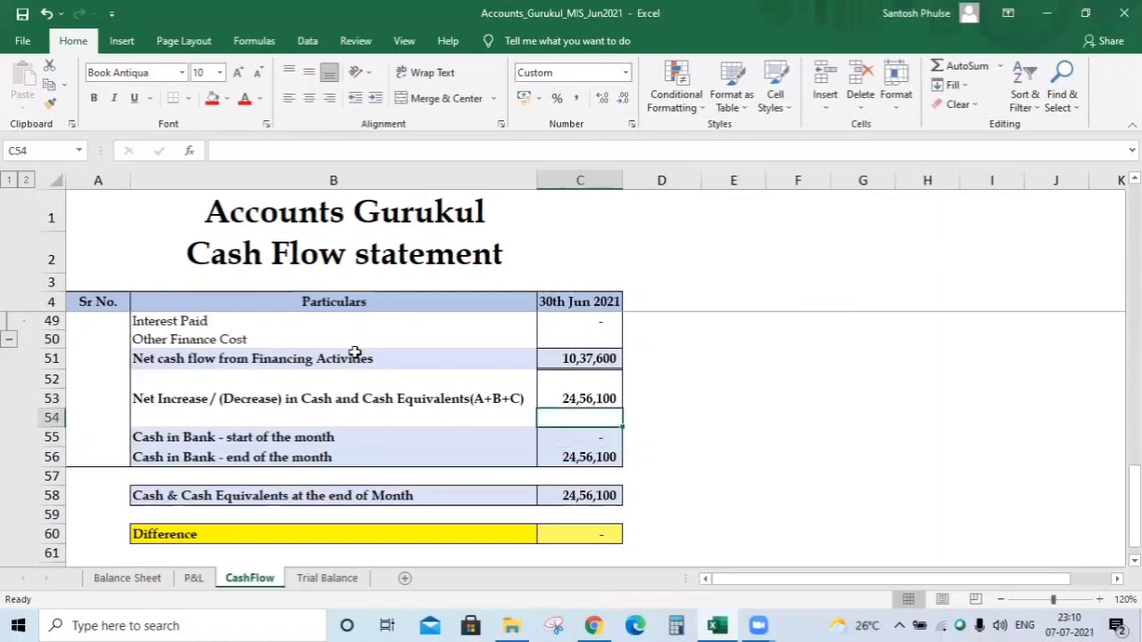
pyautogui.press('Up')
pyautogui.press('Up')
pyautogui.press('Up')
pyautogui.press('Up')
pyautogui.press('Up')
pyautogui.press('Up')
pyautogui.press('Up')
pyautogui.press('Up')
pyautogui.press('Up')
pyautogui.press('Up')
pyautogui.press('Up')
pyautogui.press('Up')
pyautogui.press('Up')
pyautogui.press('Up')
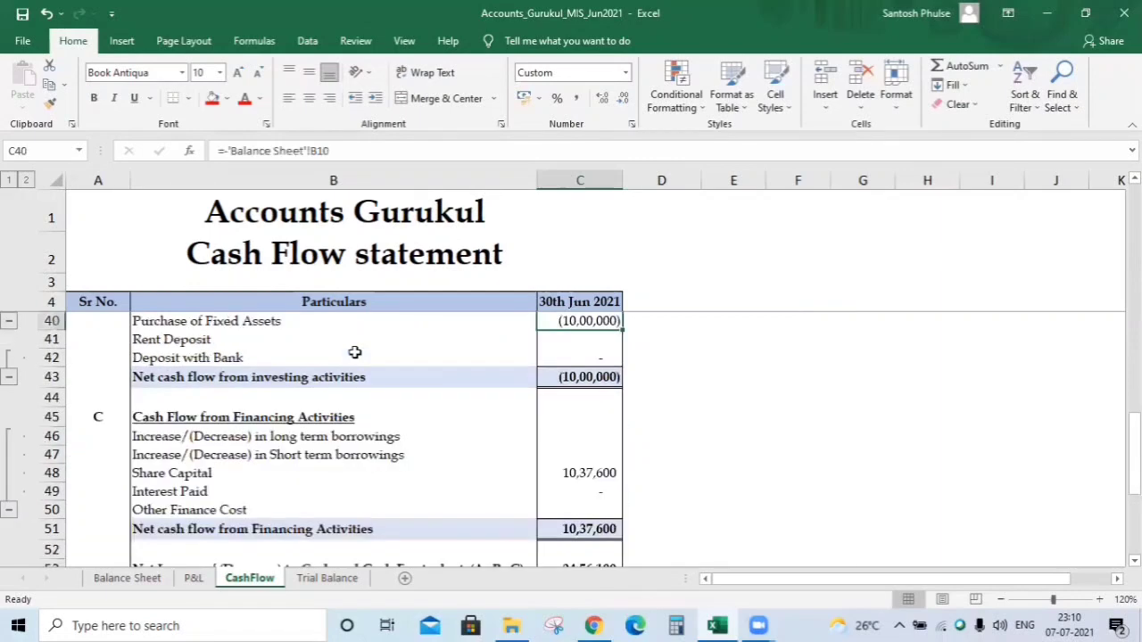
pyautogui.press('Up')
pyautogui.press('Up')
pyautogui.press('Up')
pyautogui.press('Up')
pyautogui.press('Up')
pyautogui.press('Up')
pyautogui.press('Up')
pyautogui.press('Up')
pyautogui.press('Up')
pyautogui.press('Up')
pyautogui.press('Up')
pyautogui.press('Up')
pyautogui.press('Up')
pyautogui.press('Up')
pyautogui.press('Up')
pyautogui.press('Up')
pyautogui.press('Up')
pyautogui.press('Up')
pyautogui.press('Up')
pyautogui.press('Up')
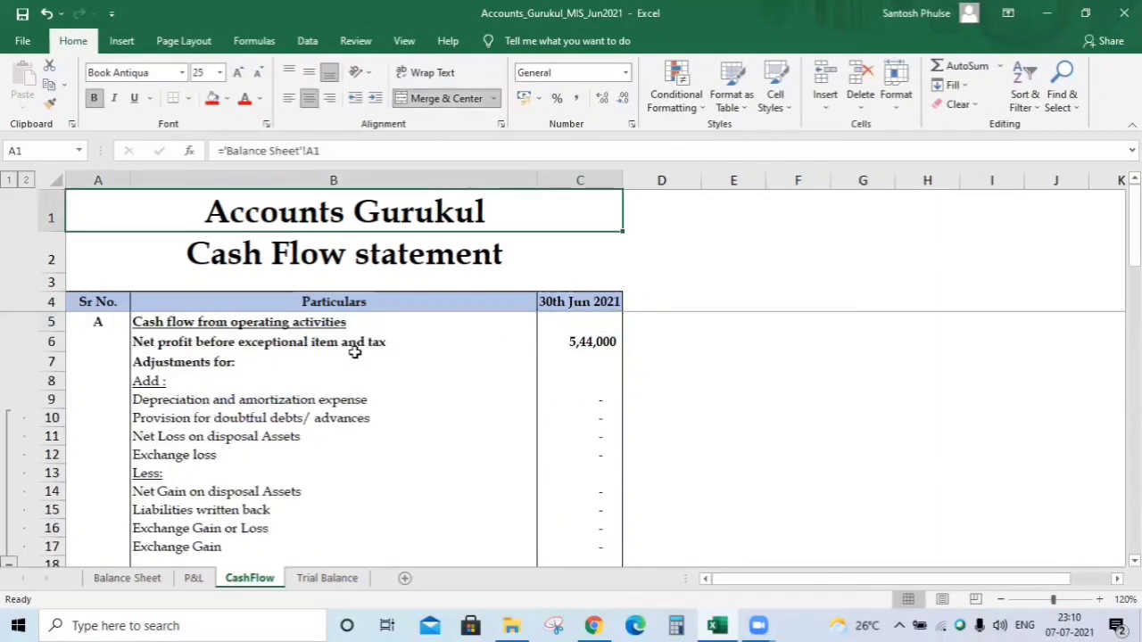
# Review the net profit before tax and the non-cash add-back adjustments in the operating section
pyautogui.press('Down')
pyautogui.press('Down')
pyautogui.press('Down')
pyautogui.press('Down')
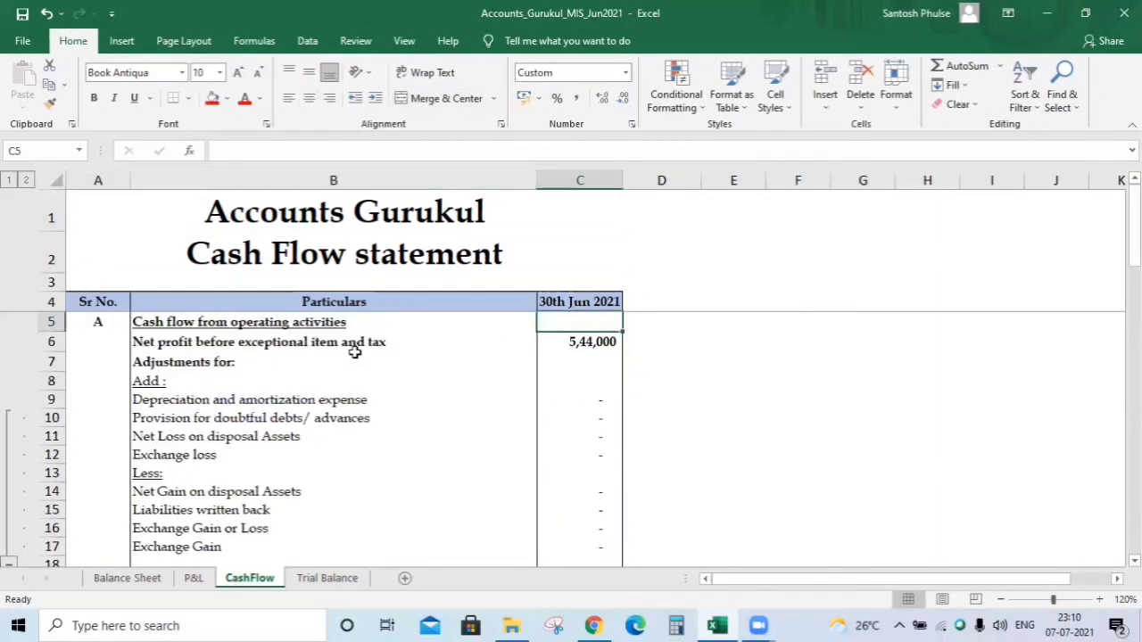
pyautogui.press('Down')
pyautogui.press('Down')
pyautogui.press('Down')
pyautogui.press('Down')
pyautogui.press('Down')
pyautogui.press('Down')
pyautogui.press('Down')
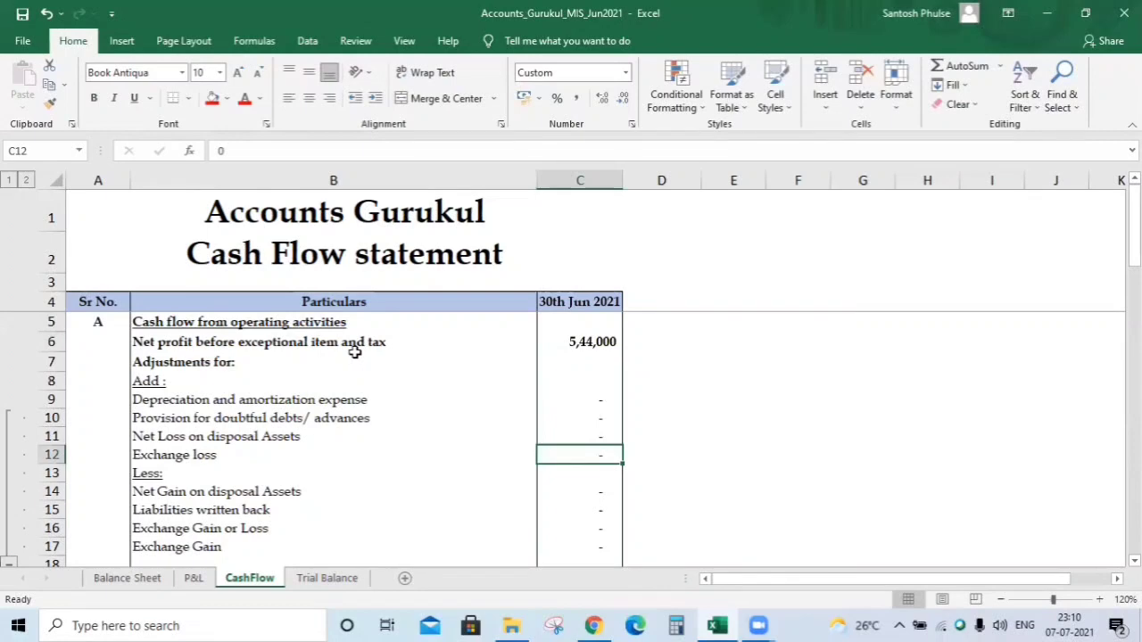
pyautogui.press('Down')
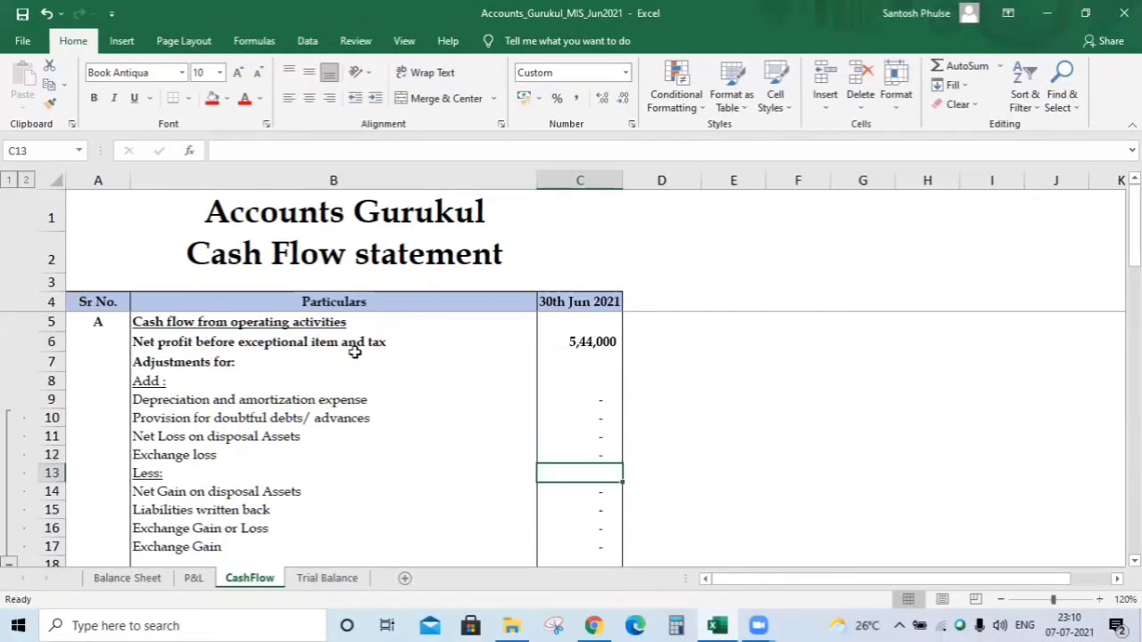
# Review the less adjustments and working capital changes, ending with the cash generated from operations formula in C31
pyautogui.press('Down')
pyautogui.press('Down')
pyautogui.press('Down')
pyautogui.press('Down')
pyautogui.press('Down')
pyautogui.press('Down')
pyautogui.press('Down')
pyautogui.press('Down')
pyautogui.press('Down')
pyautogui.press('Down')
pyautogui.press('Down')
pyautogui.press('Down')
pyautogui.press('Down')
pyautogui.press('Down')
pyautogui.press('Down')
pyautogui.press('Down')
pyautogui.press('Down')
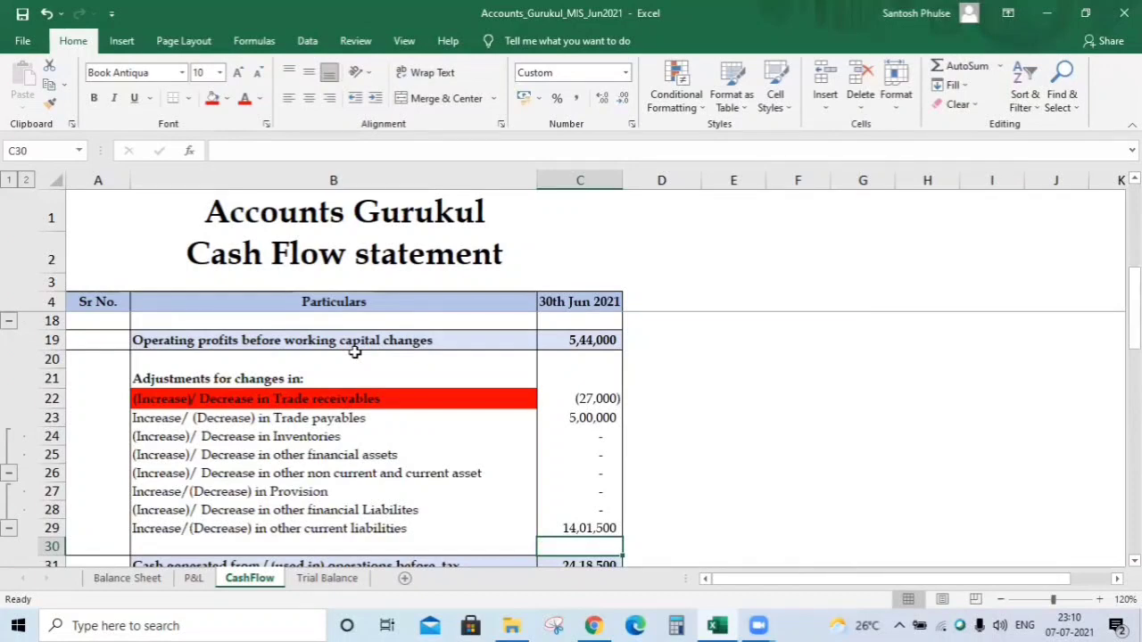
pyautogui.press('Down')
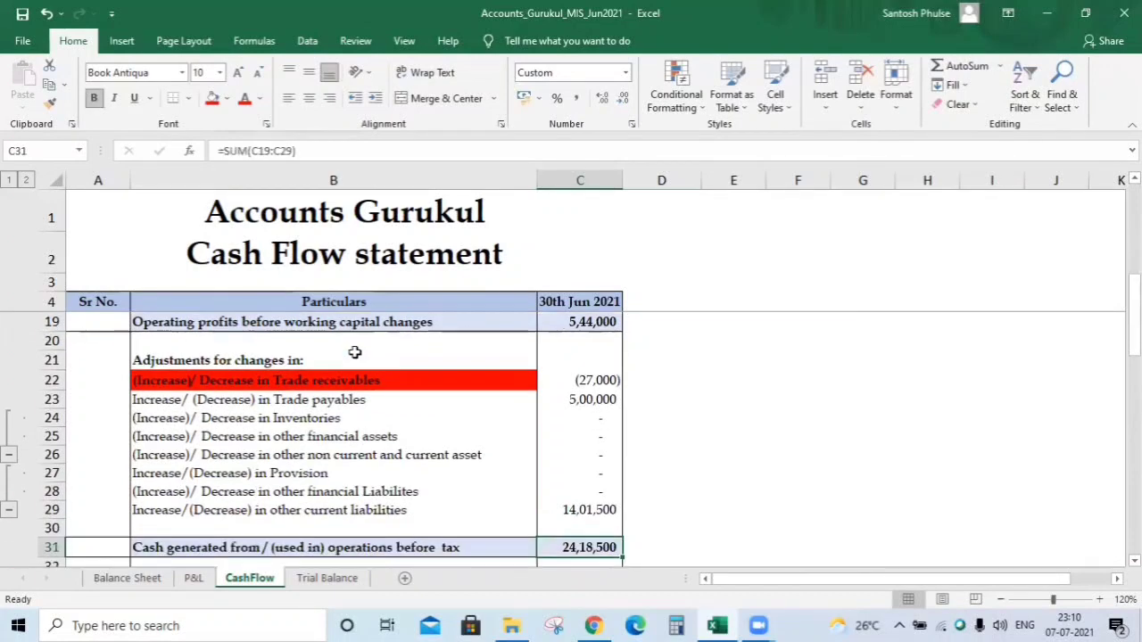
# Review the net operating cash flow and the investing items, including the fixed asset purchase link in C40
pyautogui.press('Down')
pyautogui.press('Down')
pyautogui.press('Down')
pyautogui.press('Down')
pyautogui.press('Down')
pyautogui.press('Down')
pyautogui.press('Down')
pyautogui.press('Down')
pyautogui.press('Down')
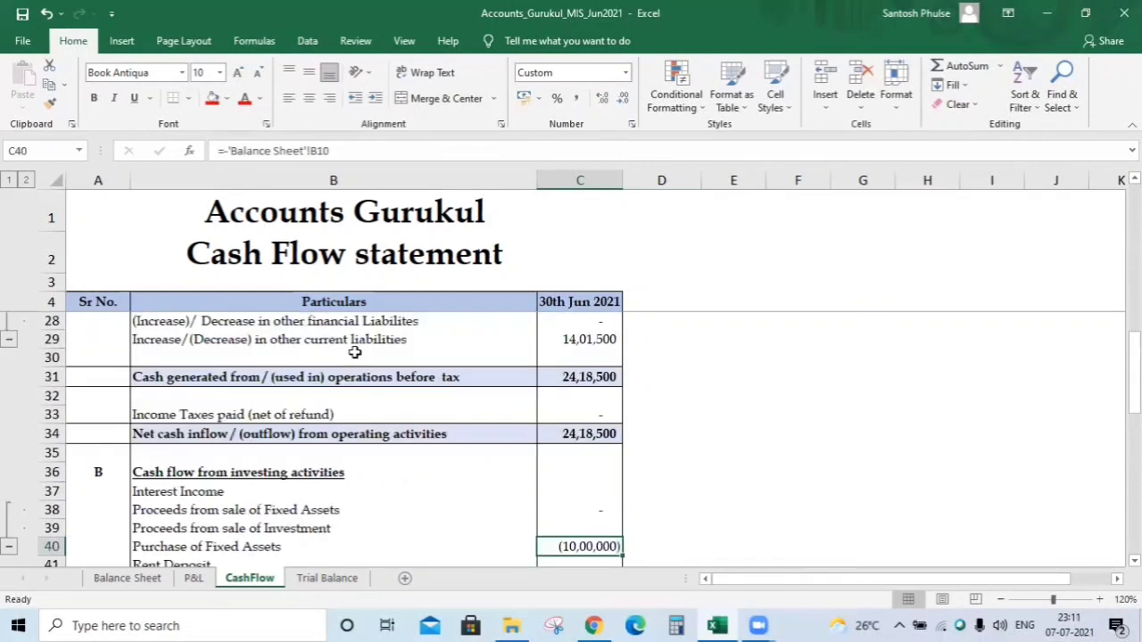
pyautogui.press('Down')
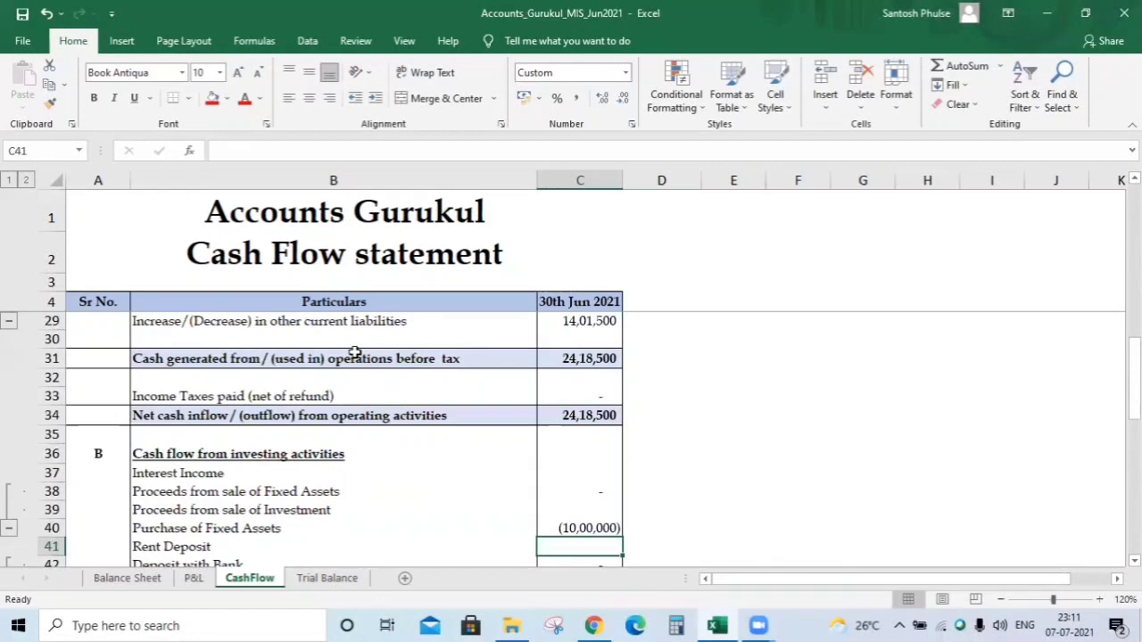
pyautogui.press('Down')
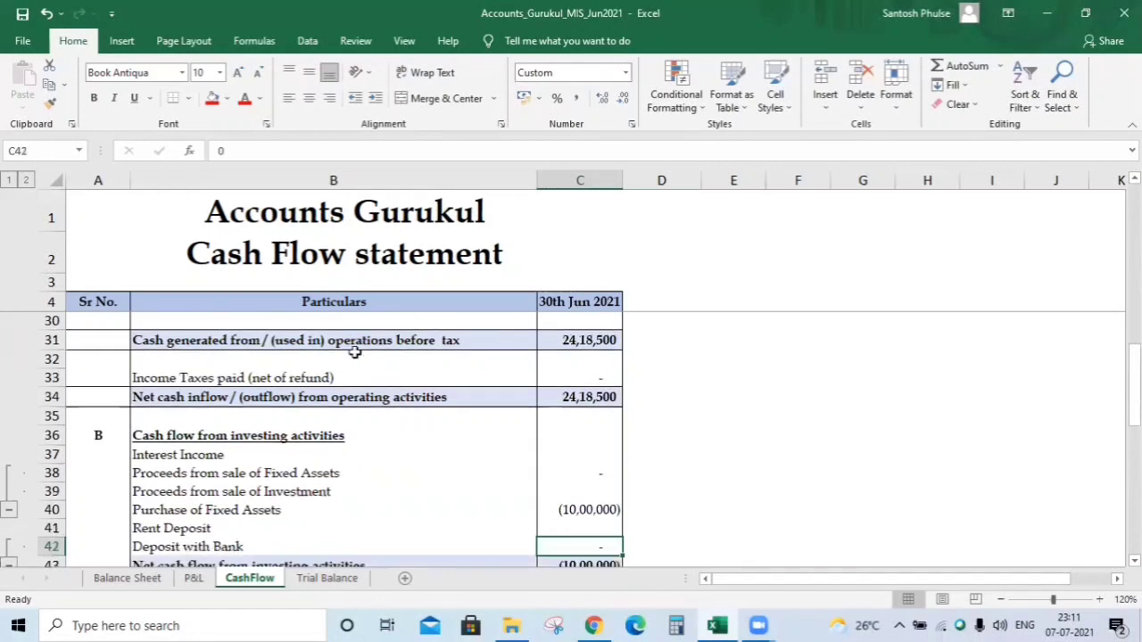
# Review the net investing cash flow and the financing items through share capital and interest paid
pyautogui.press('Down')
pyautogui.press('Down')
pyautogui.press('Down')
pyautogui.press('Down')
pyautogui.press('Down')
pyautogui.press('Down')
pyautogui.press('Down')
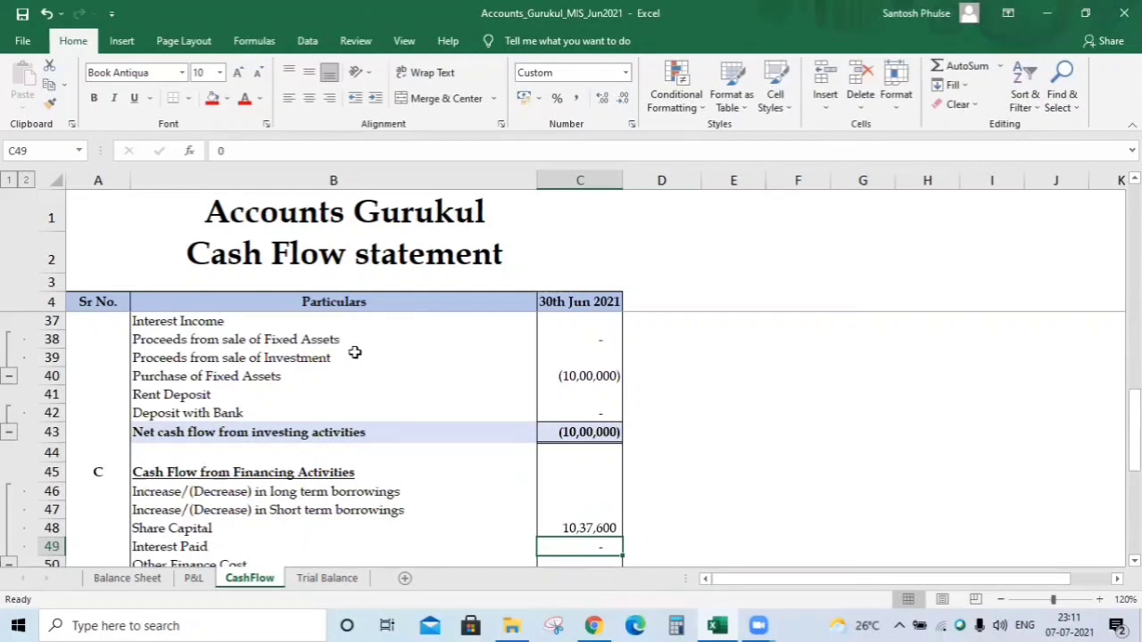
pyautogui.press('Up')
# Review the financing subtotal, net increase in cash, closing bank balance and the balance sheet link in C58
pyautogui.press('Down')
pyautogui.press('Down')
pyautogui.press('Down')
pyautogui.press('Down')
pyautogui.press('Down')
pyautogui.press('Down')
pyautogui.press('Down')
pyautogui.press('Down')
pyautogui.press('Down')
pyautogui.press('Down')
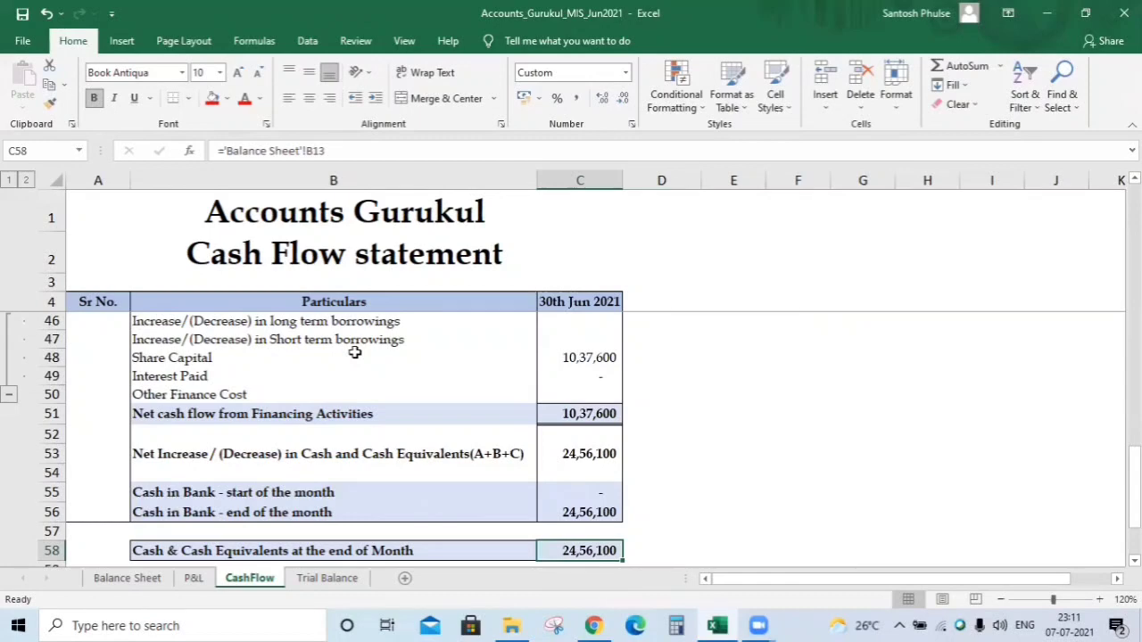
pyautogui.press('Down')
pyautogui.press('Down')
pyautogui.press('Down')
pyautogui.press('Down')
pyautogui.press('Down')
pyautogui.press('Down')
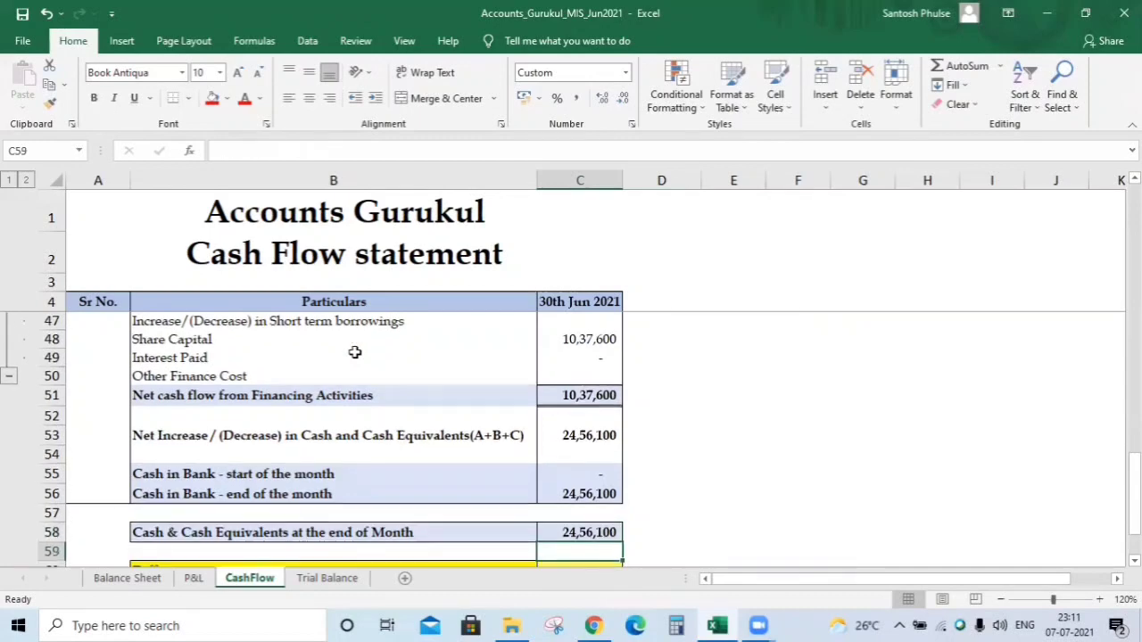
# Review the closing cash rows and the Difference formula in C60 that compares the closing bank balance with the balance sheet
pyautogui.press('Up')
pyautogui.press('Up')
pyautogui.press('Up')
pyautogui.press('Up')
pyautogui.press('Up')
pyautogui.press('Up')
pyautogui.press('Up')
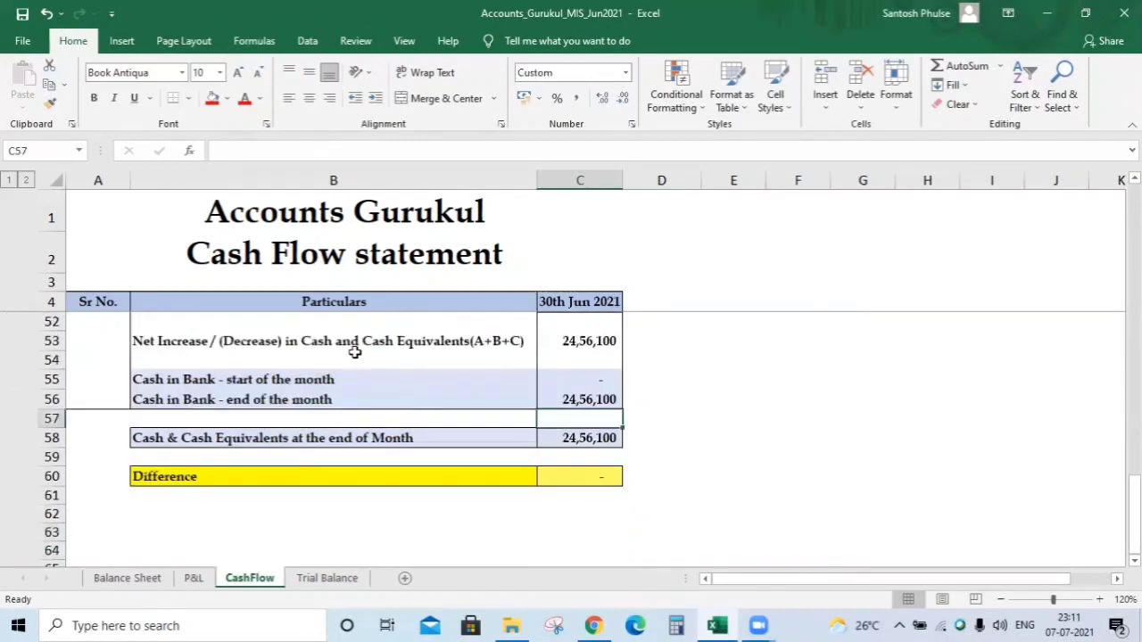
pyautogui.press('Down')
pyautogui.press('Down')
pyautogui.press('Down')
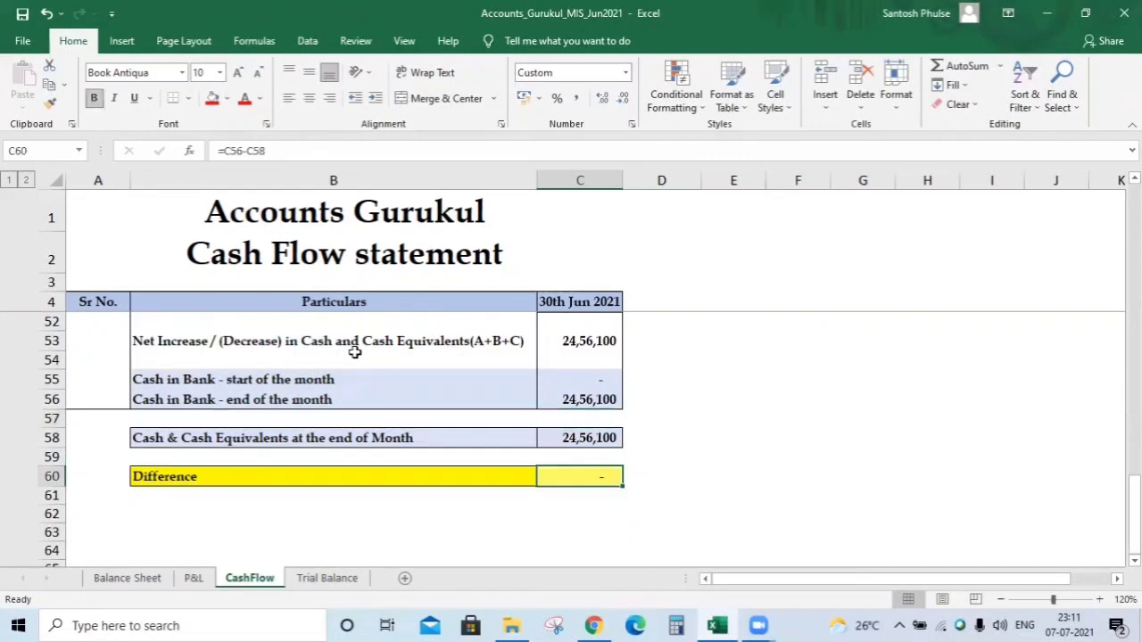